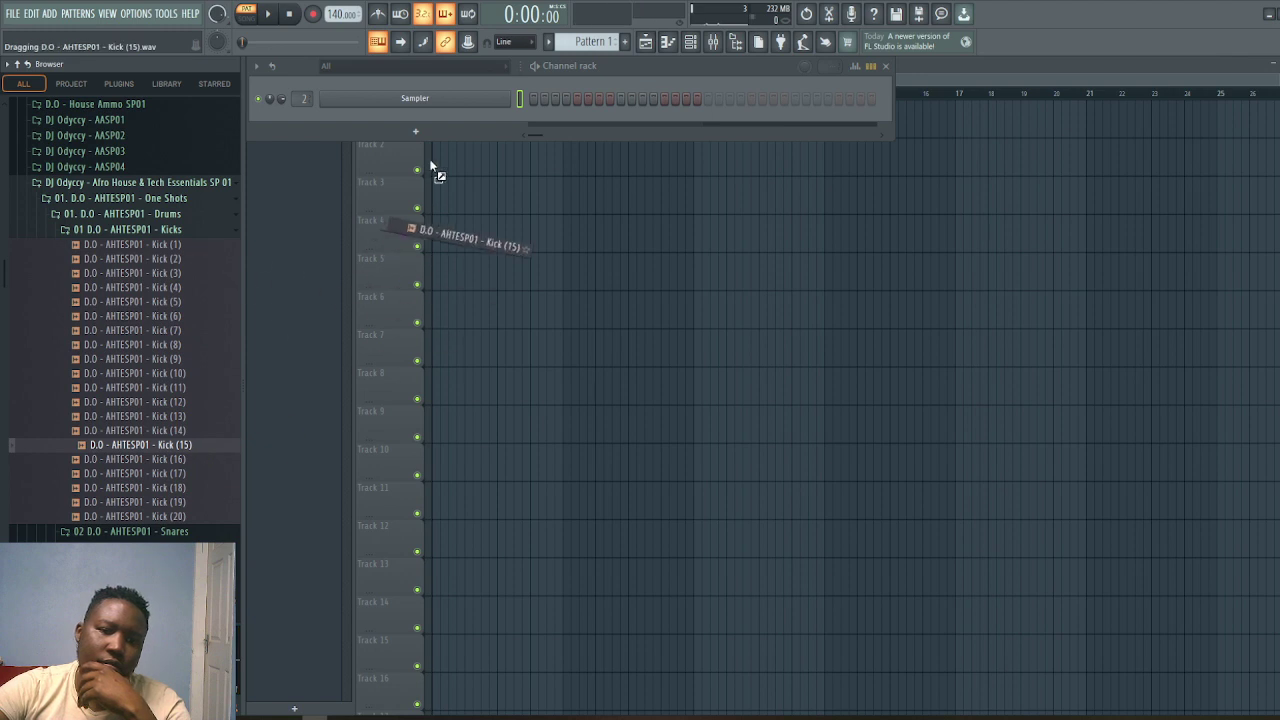
Fill every fourth step of the Kick (15) channel and set the project tempo to 118 BPM
right_click(400, 98)
click(690, 162)
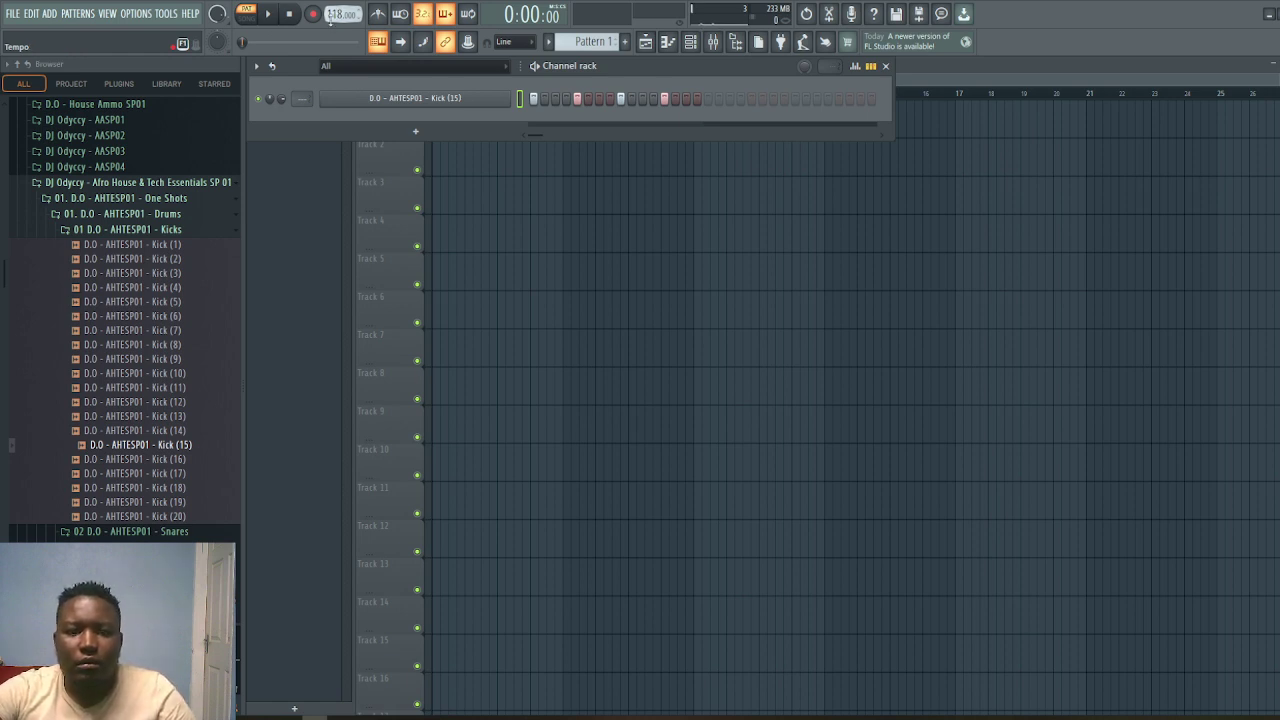
key(space)
Paint Pattern 1 across bars 1 to 16 on Track 1 of the playlist
click(983, 84)
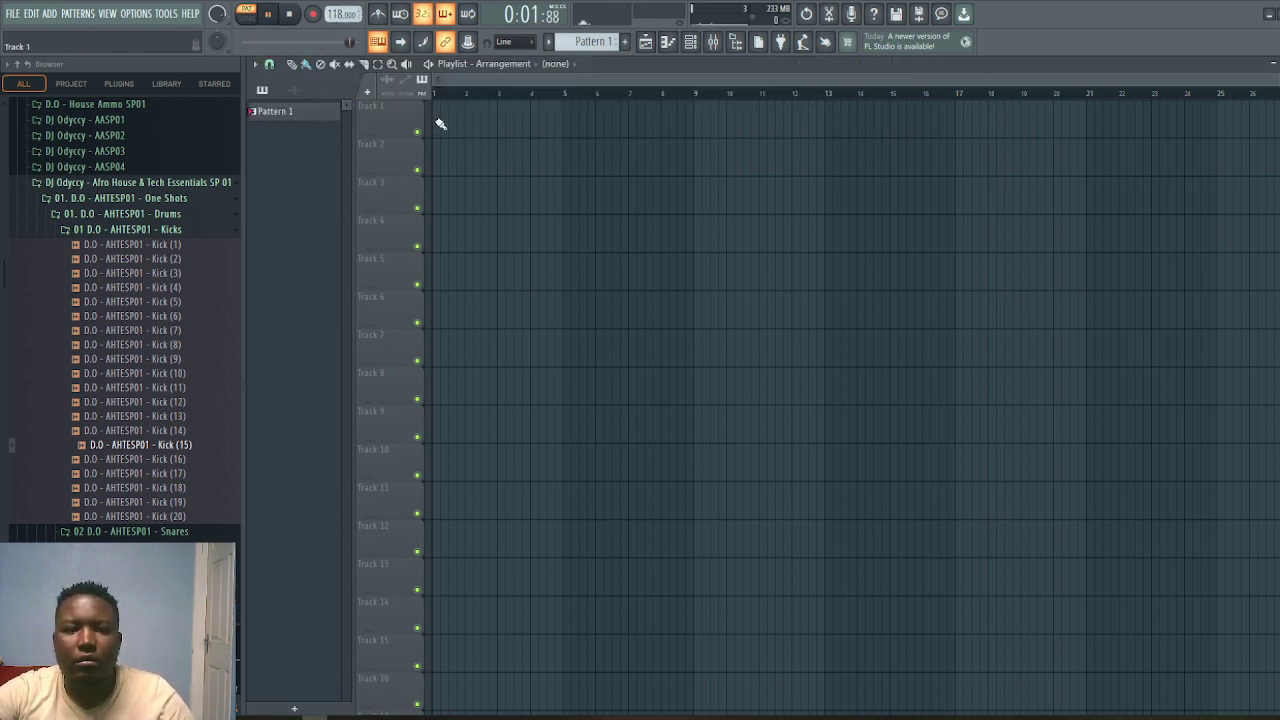
drag(439, 126, 923, 131)
key(space)
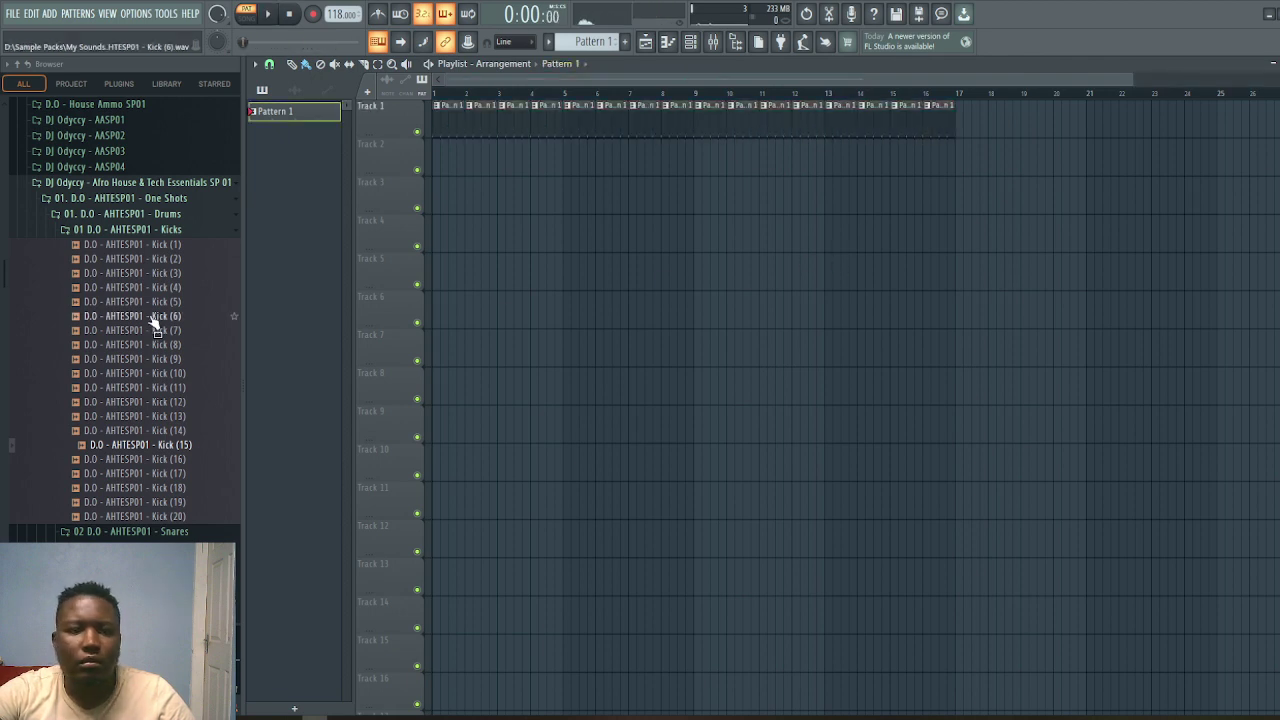
Audition Kick (16) to Kick (18) and add Kick (18) as a new channel below Kick (15)
click(175, 459)
click(185, 473)
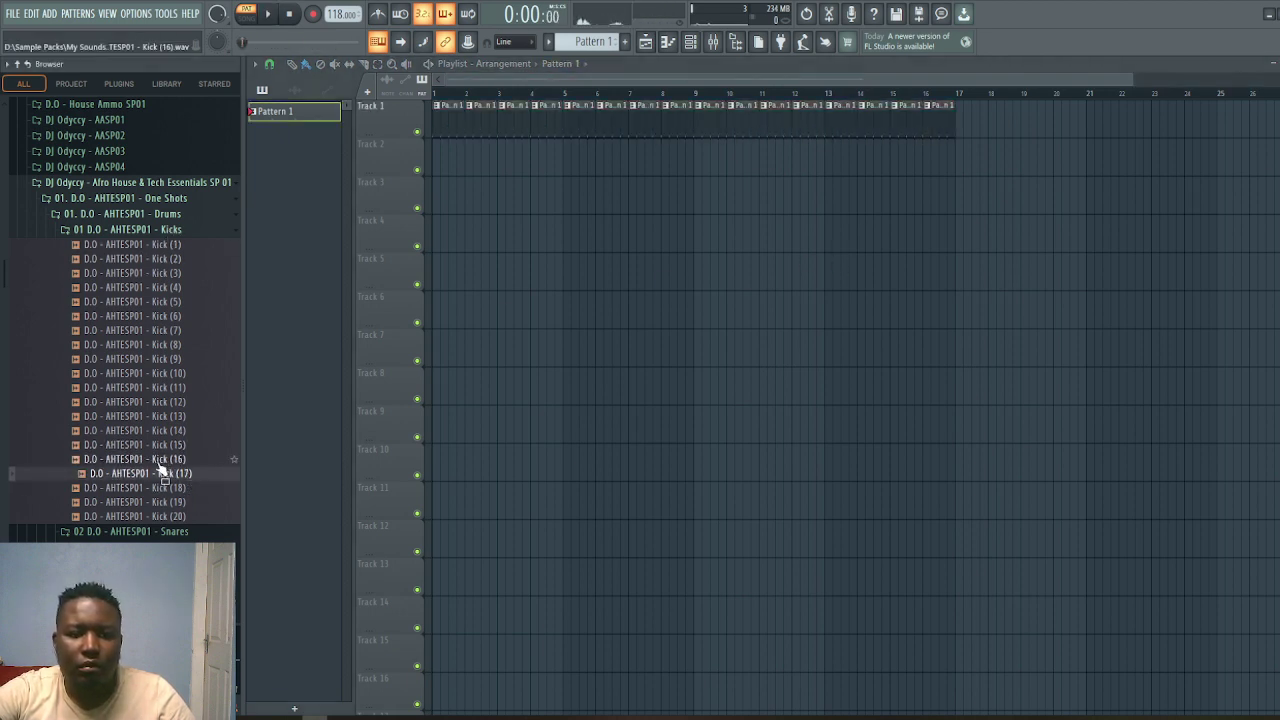
click(185, 487)
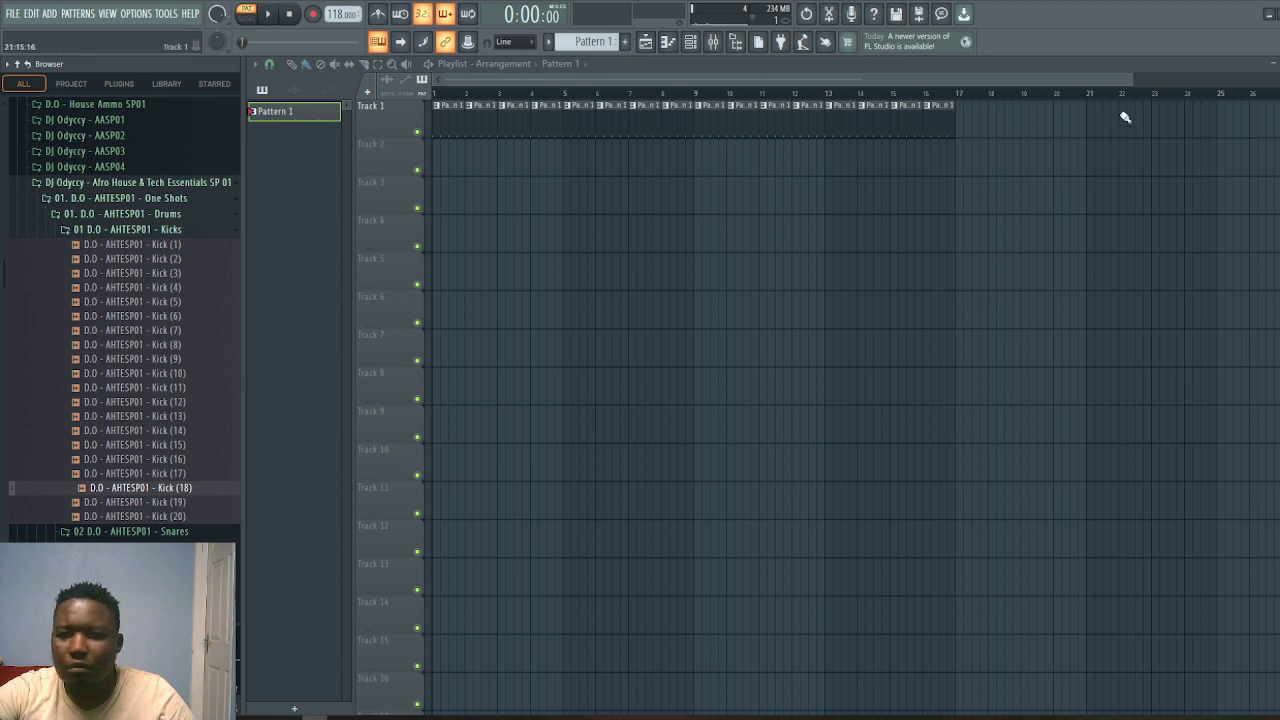
key(F5)
drag(125, 497, 447, 130)
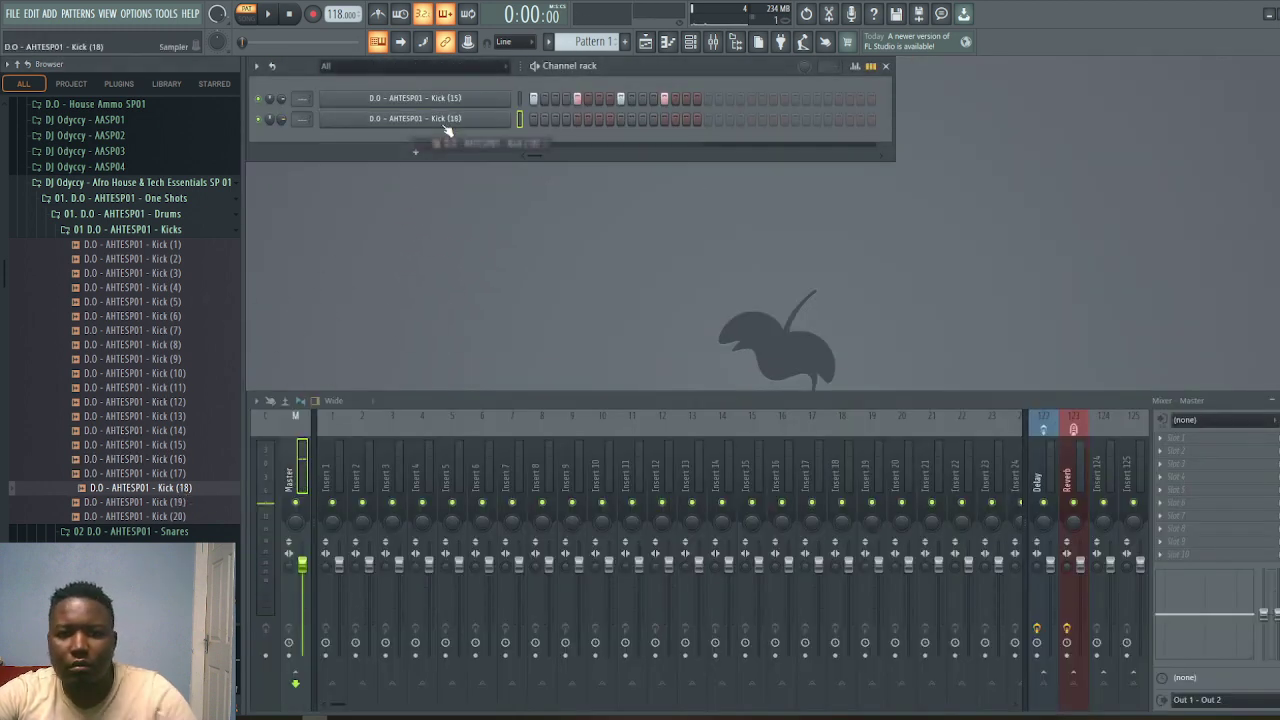
Fill every fourth step of Kick (18) in Pattern 2 and paint Pattern 2 across bars 1 to 16 on Track 2
right_click(539, 122)
click(662, 182)
click(652, 42)
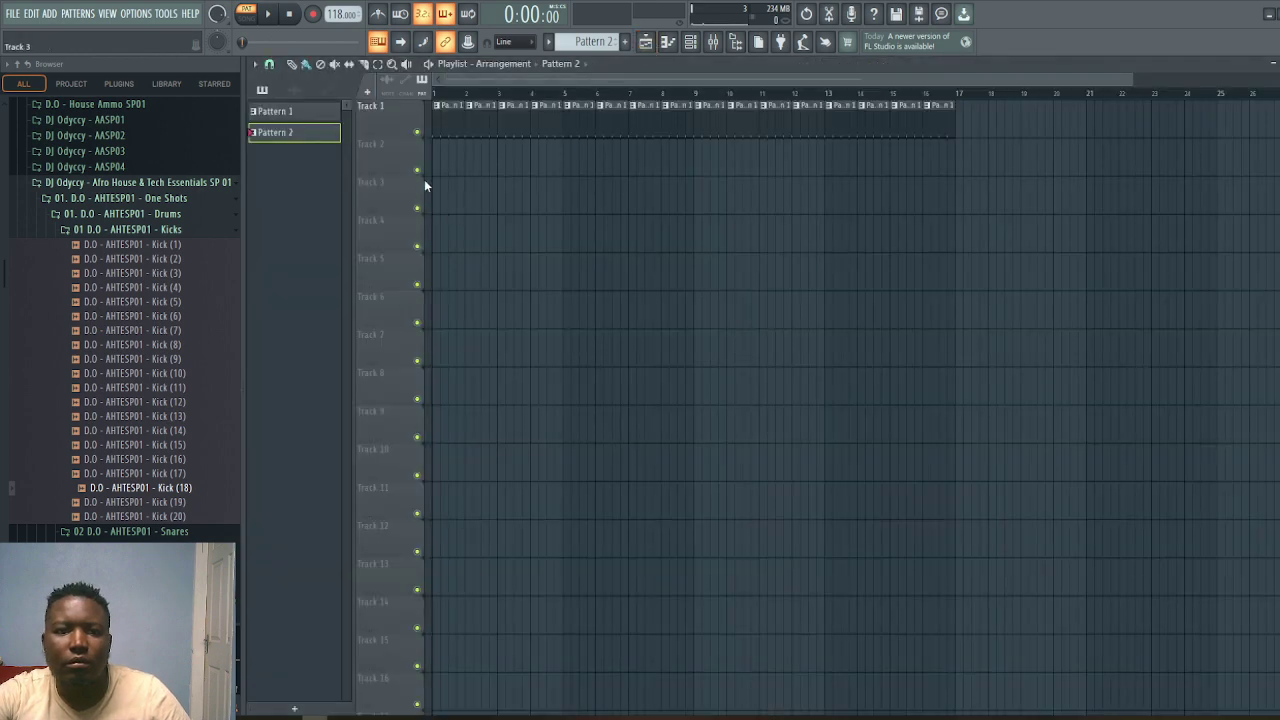
drag(438, 162, 945, 165)
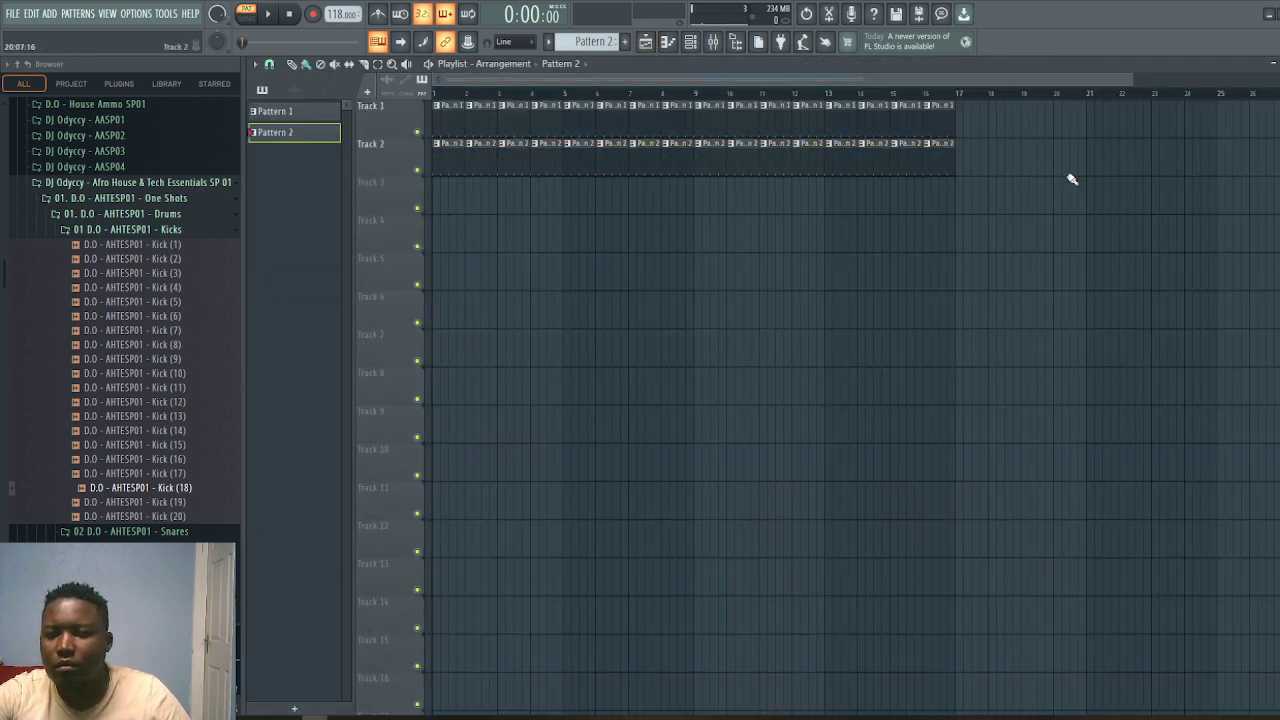
Play the arrangement in song mode and lower the Kick (18) channel volume to about 63%
click(246, 13)
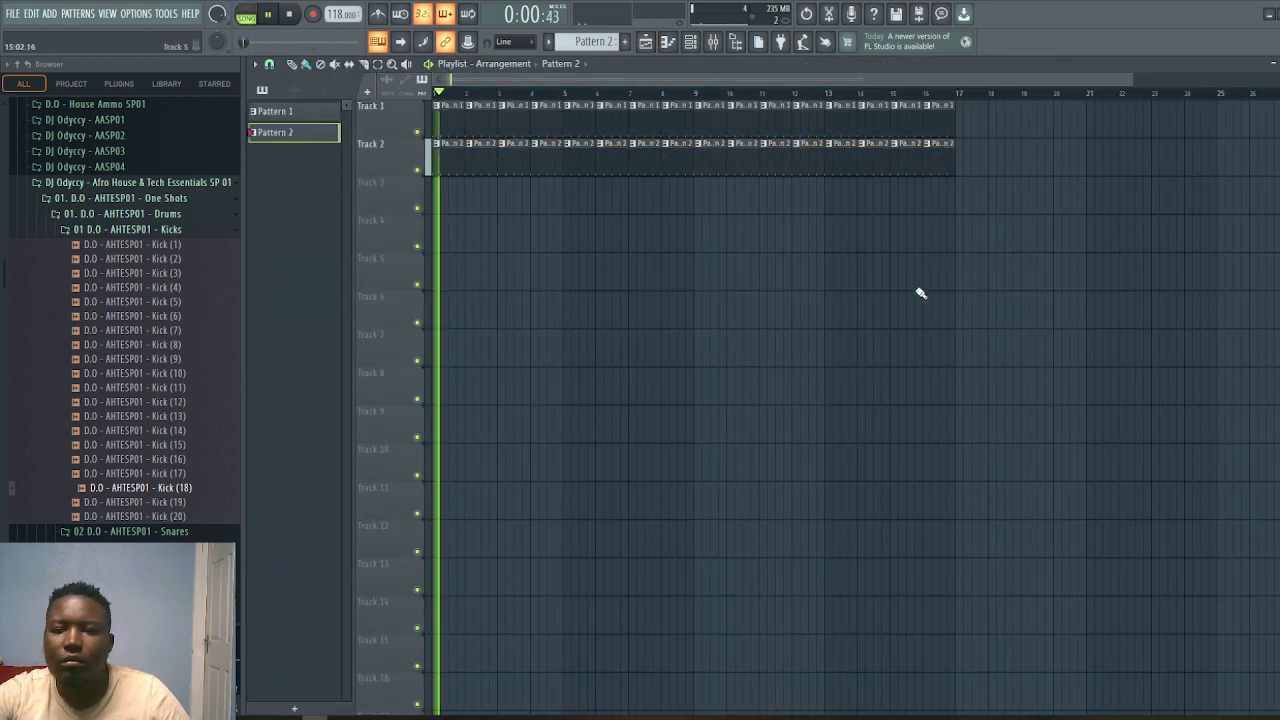
key(F5)
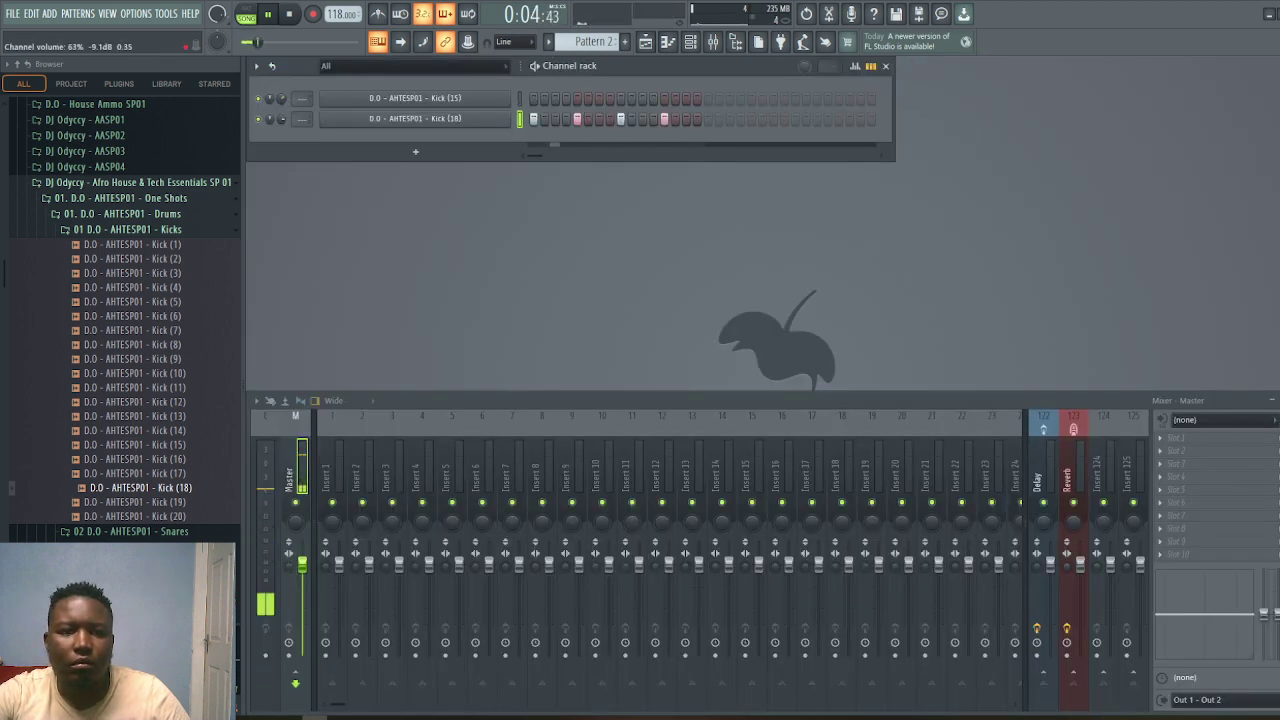
key(space)
Open the Tops folder within the drum loops of the Afro House & Tech Essentials SP 01 pack
click(170, 230)
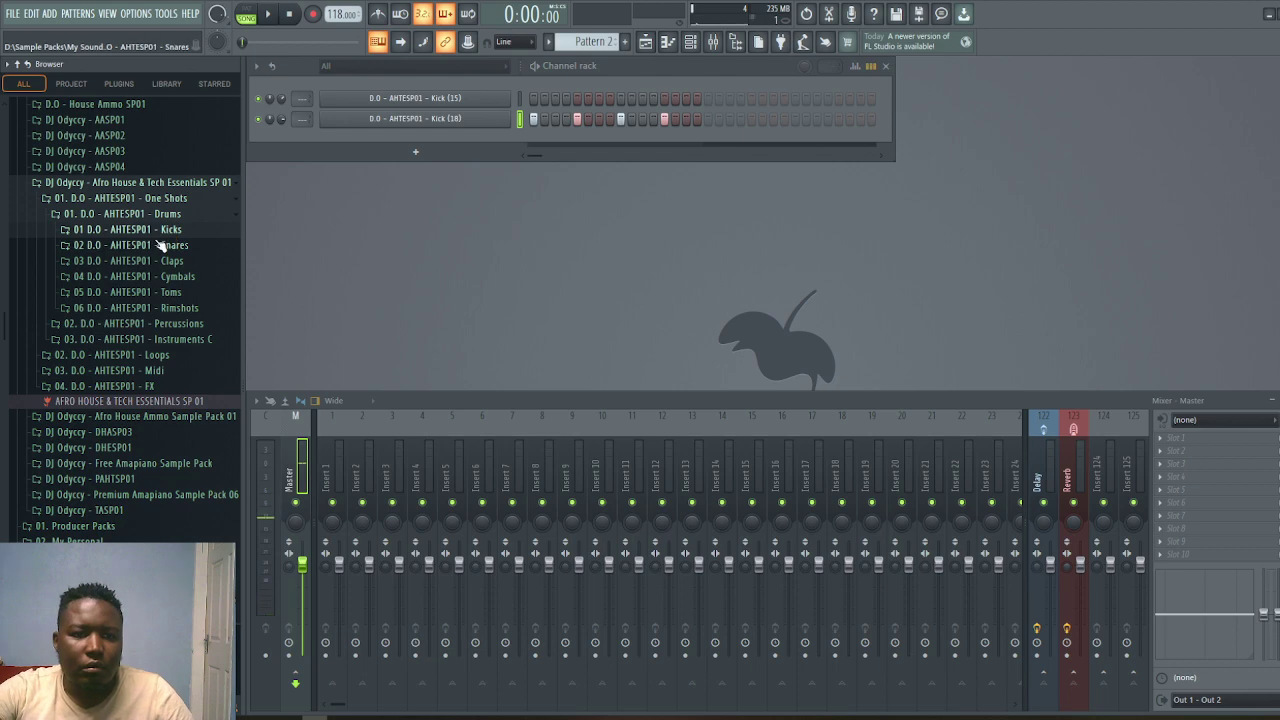
click(168, 231)
click(165, 199)
click(160, 214)
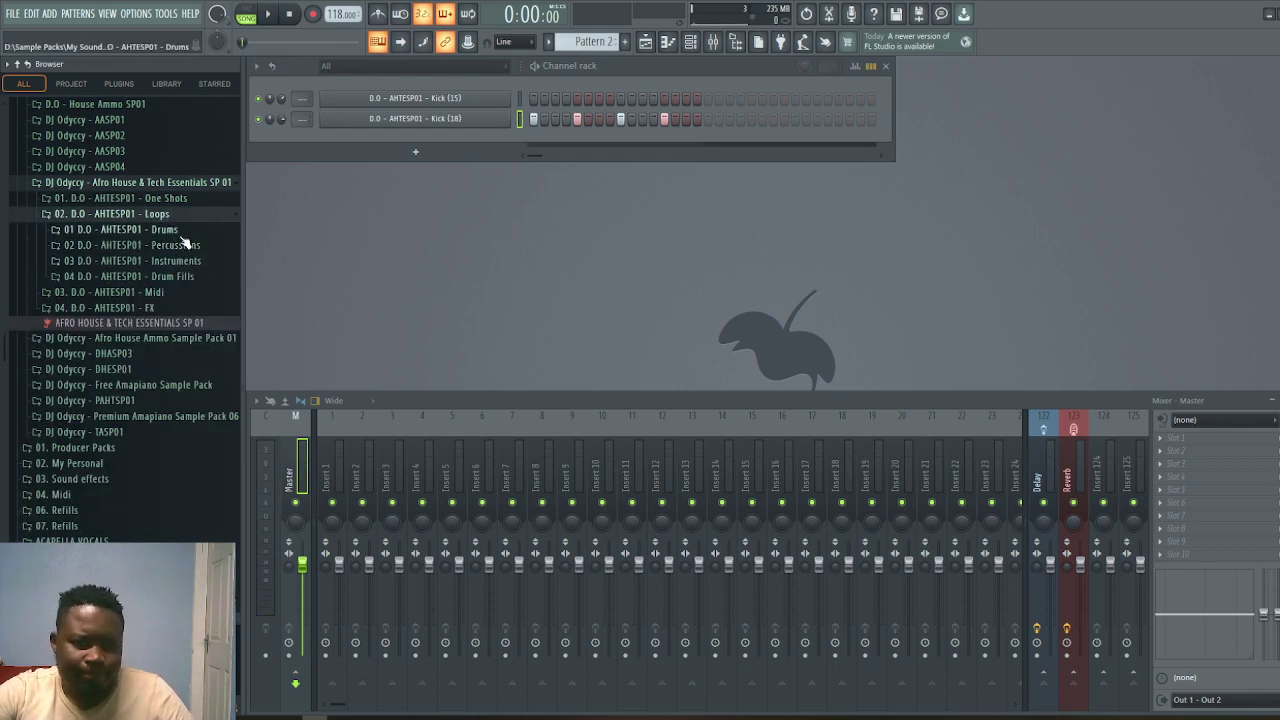
click(182, 234)
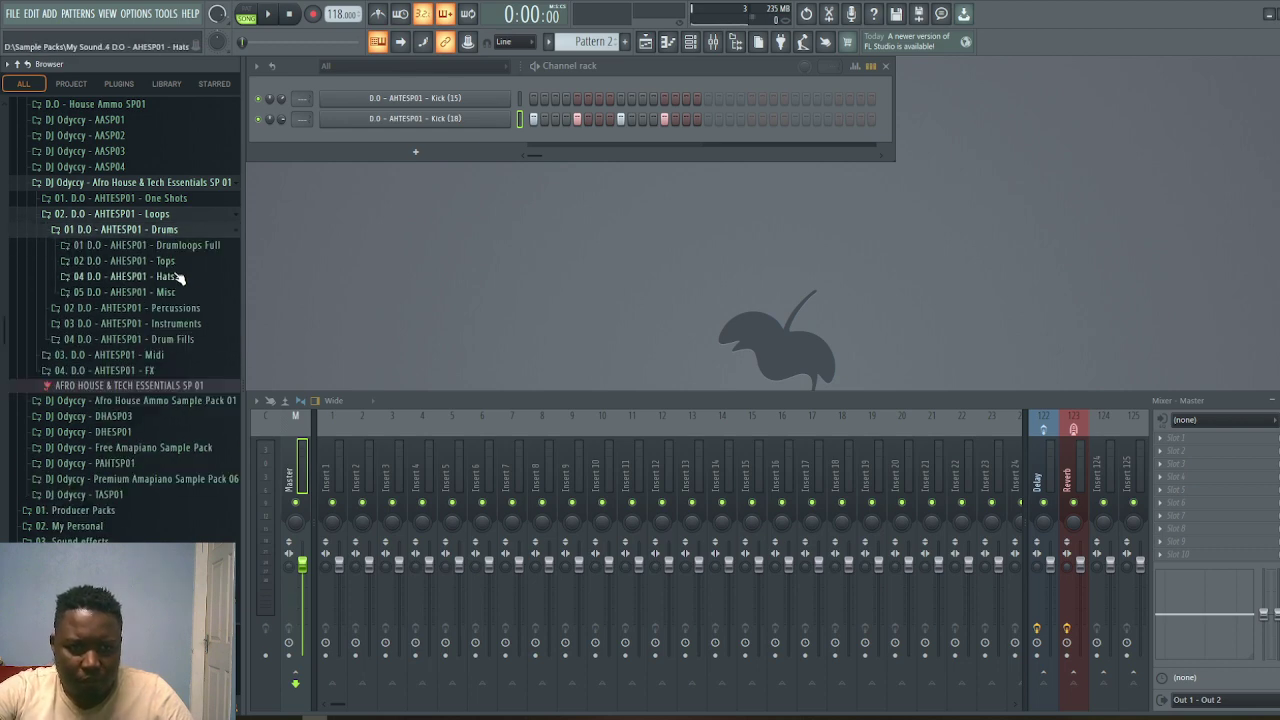
click(176, 262)
Audition the 120bpm top loops 01 to 07 to compare their grooves
click(210, 362)
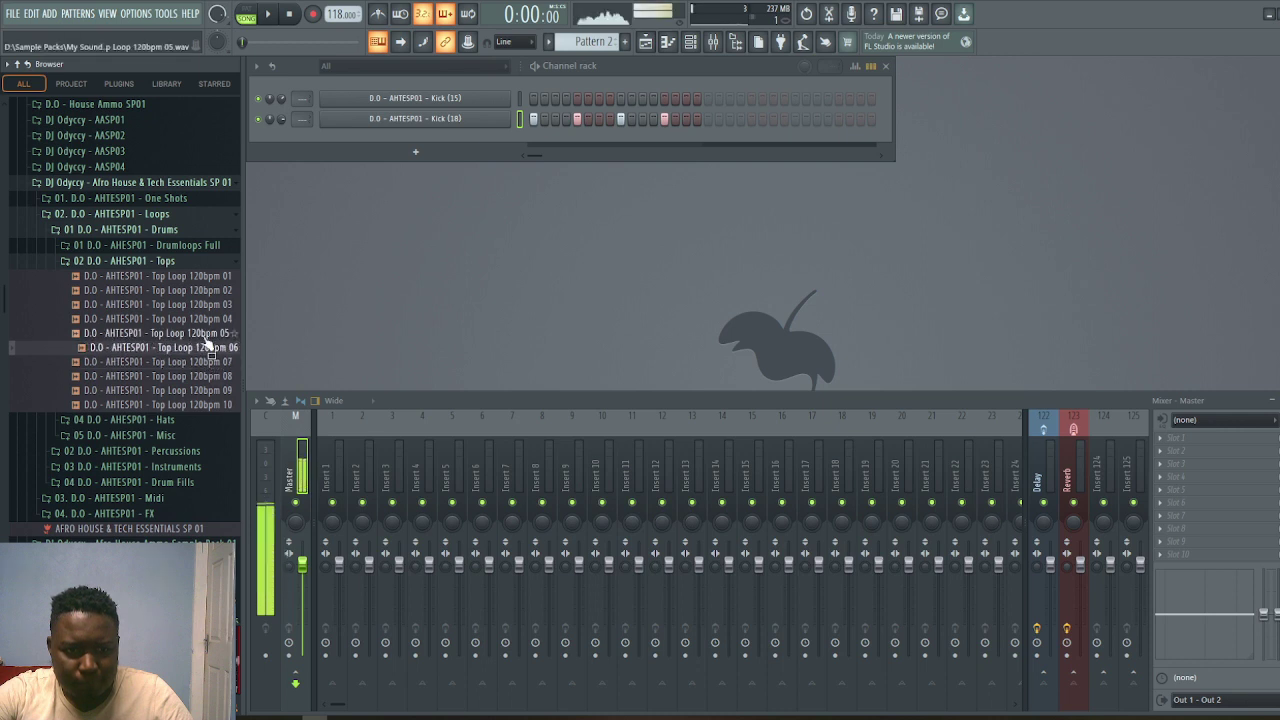
click(205, 336)
click(203, 320)
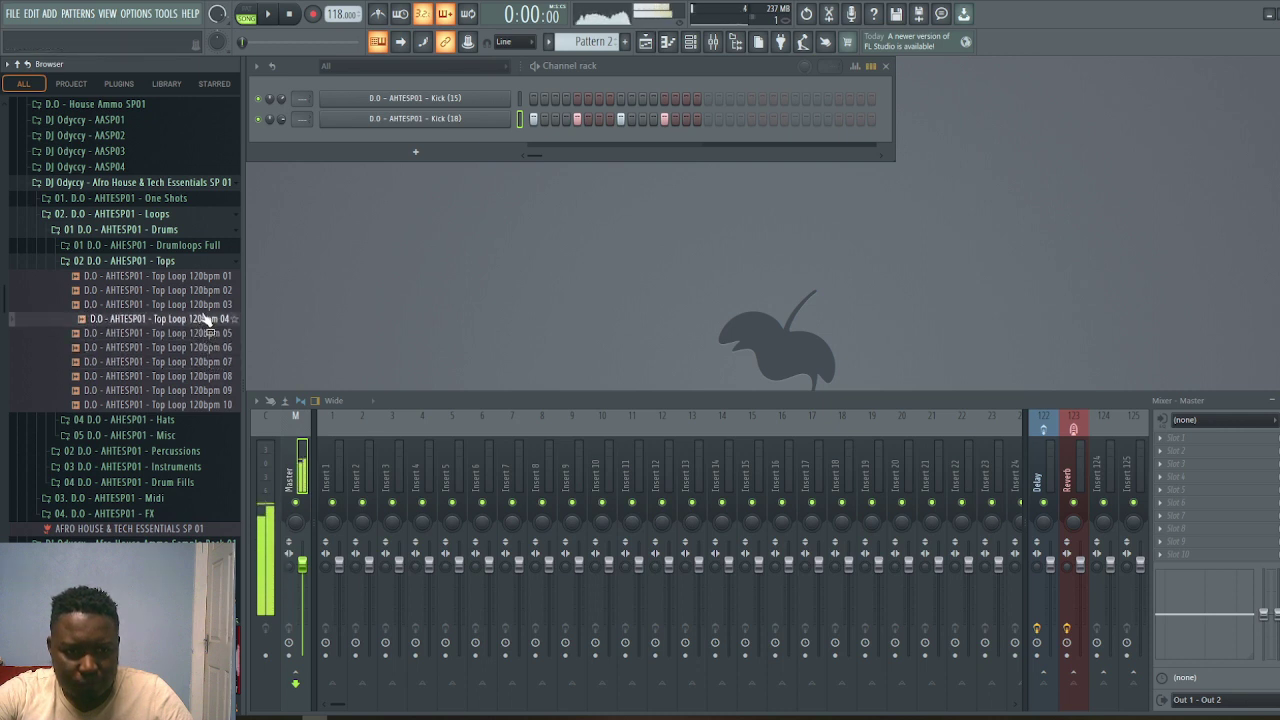
click(202, 307)
click(208, 291)
click(207, 277)
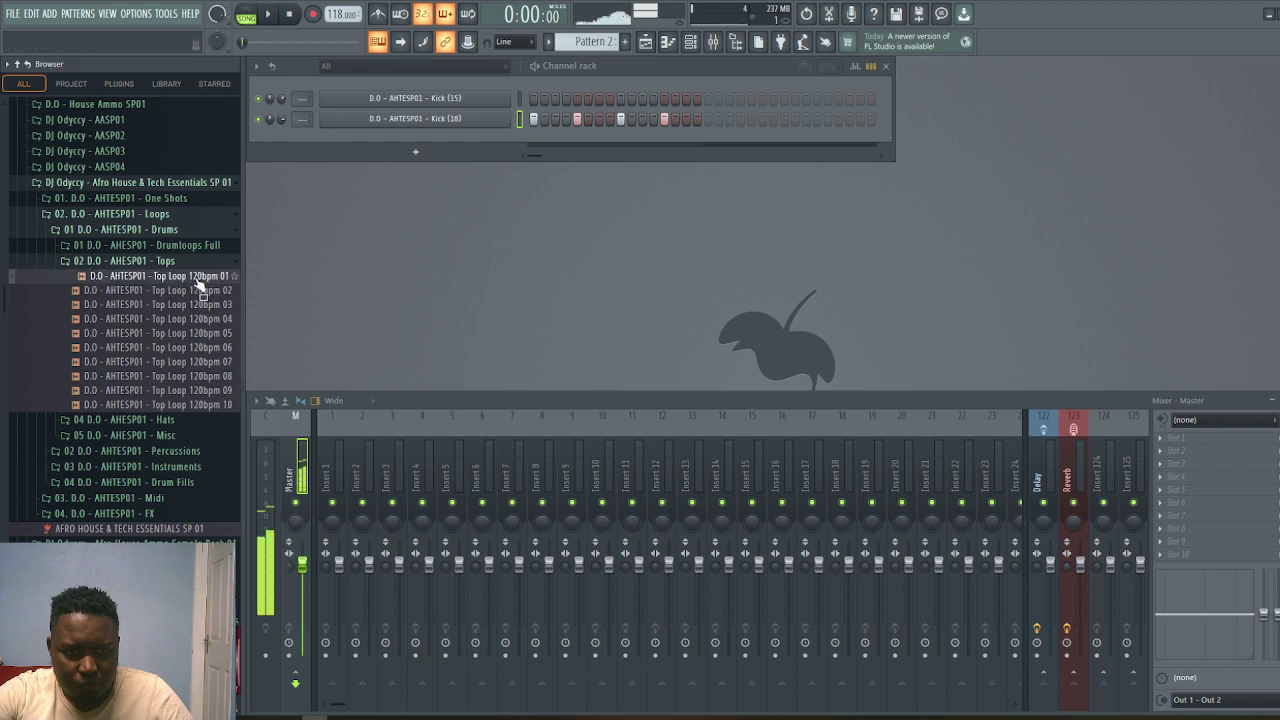
click(212, 349)
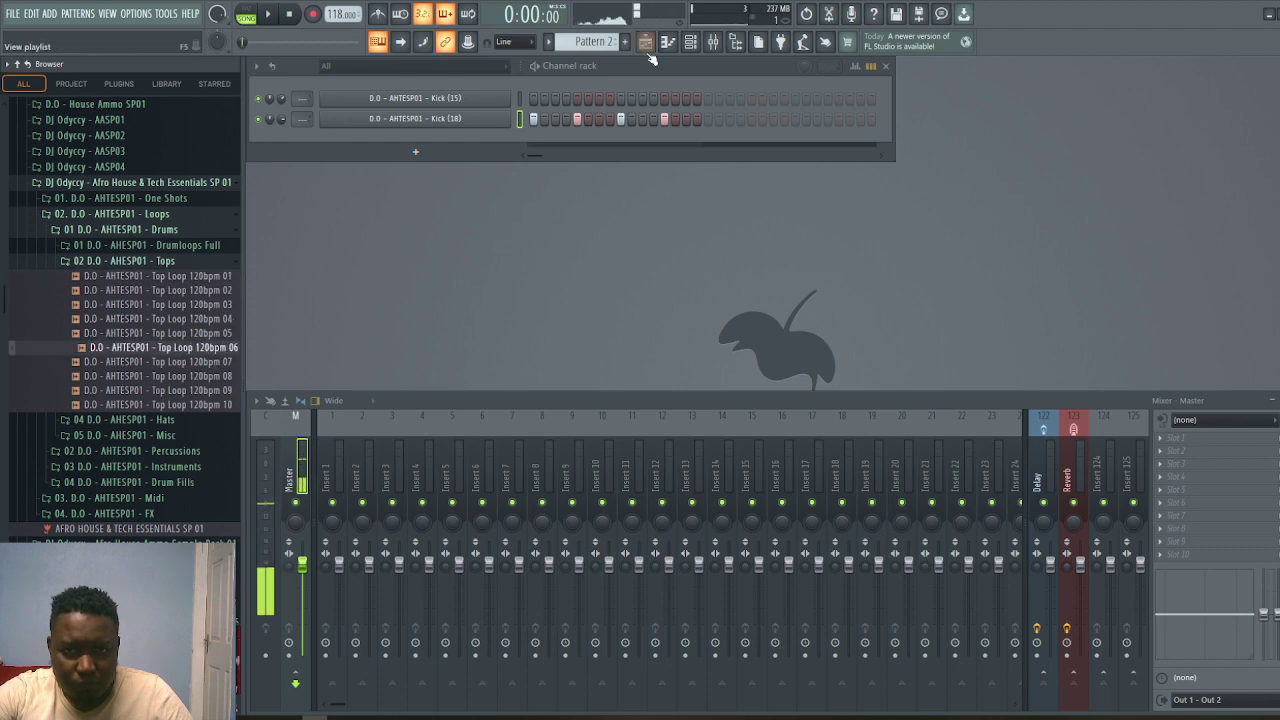
Place Top Loop 120bpm 07 at bar 1 on Track 4 and duplicate it to fill bars 1 to 16
click(647, 50)
click(213, 362)
drag(215, 368, 436, 240)
key(ctrl+b)
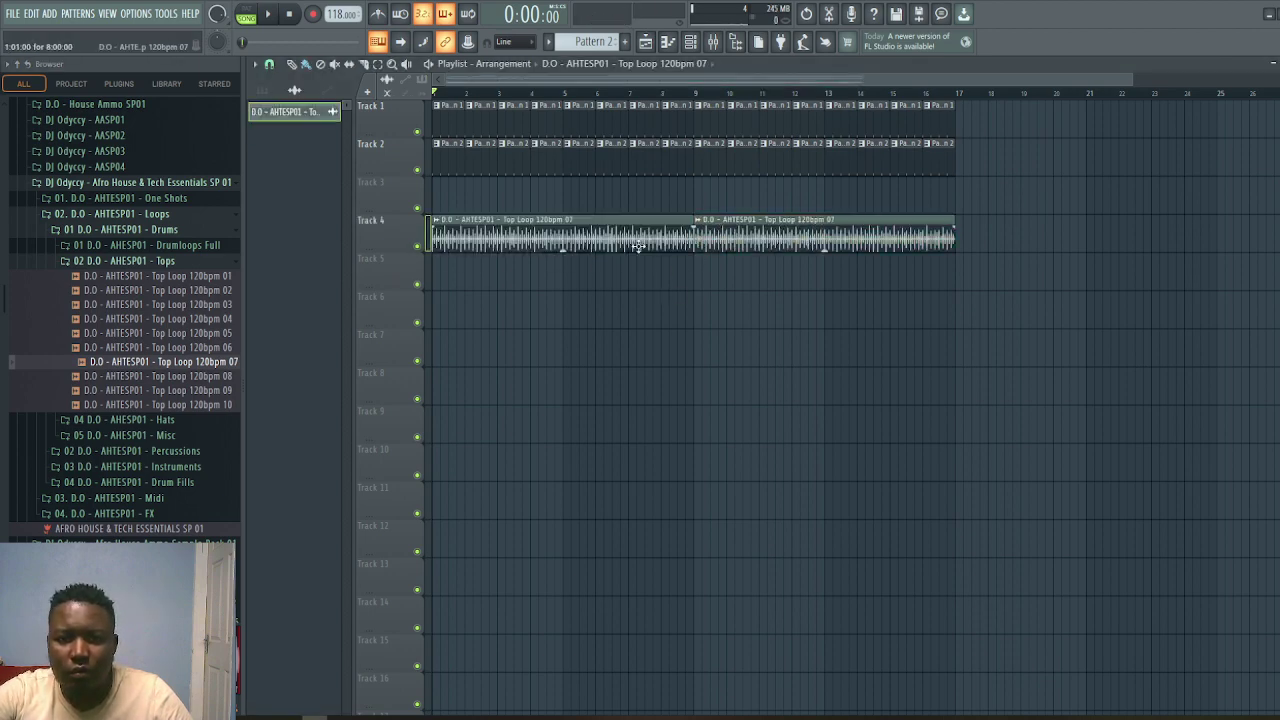
Lower the channel volume of Top Loop 120bpm 07 and check it during playback of the arrangement
double_click(636, 240)
drag(590, 180, 595, 252)
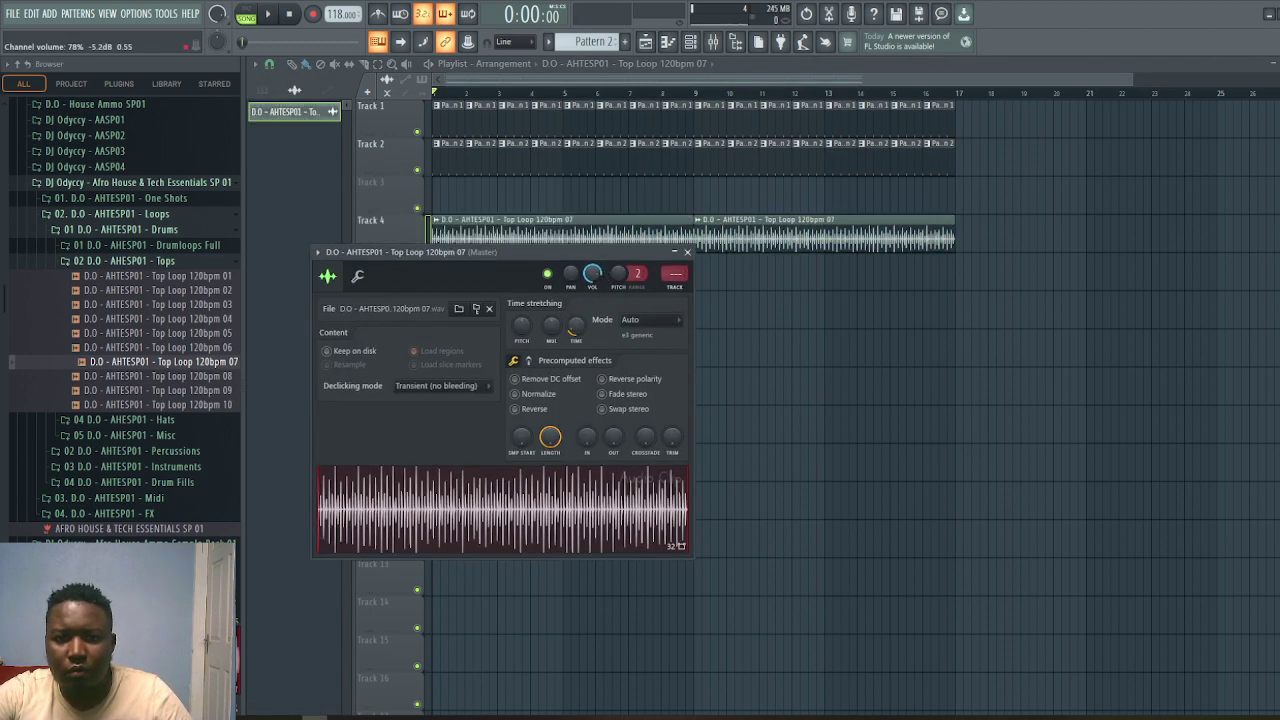
key(space)
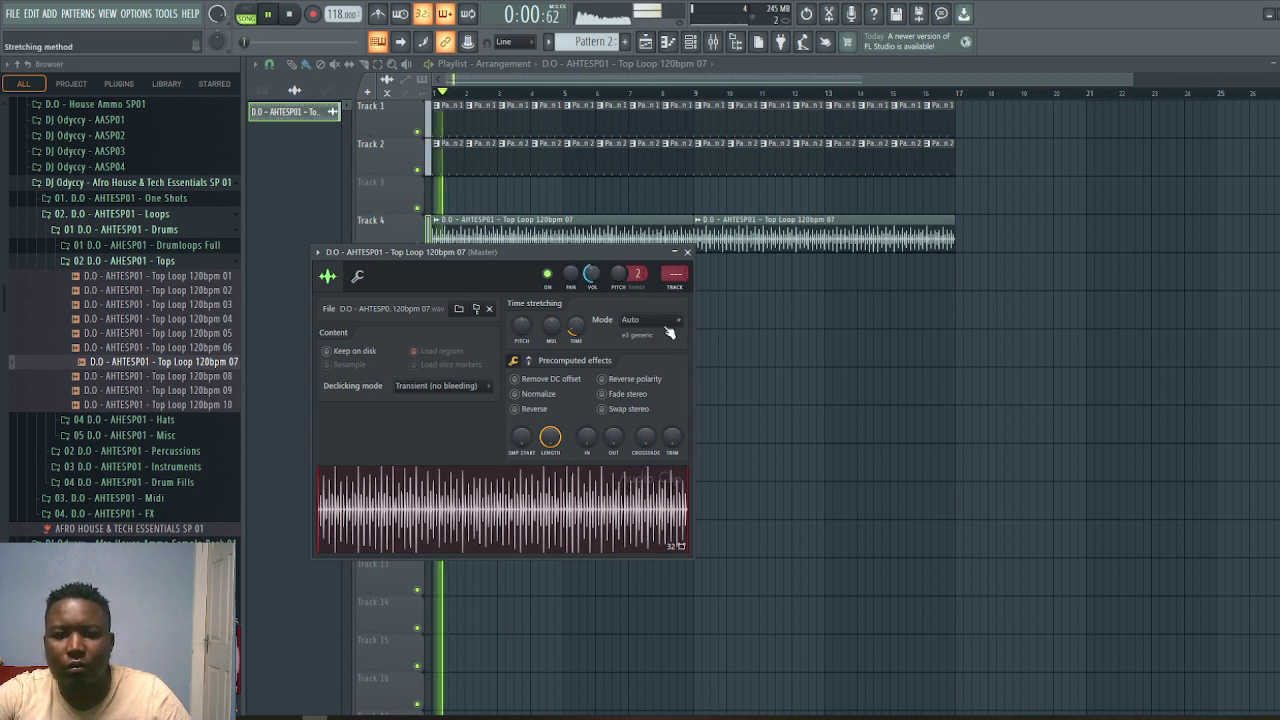
click(688, 252)
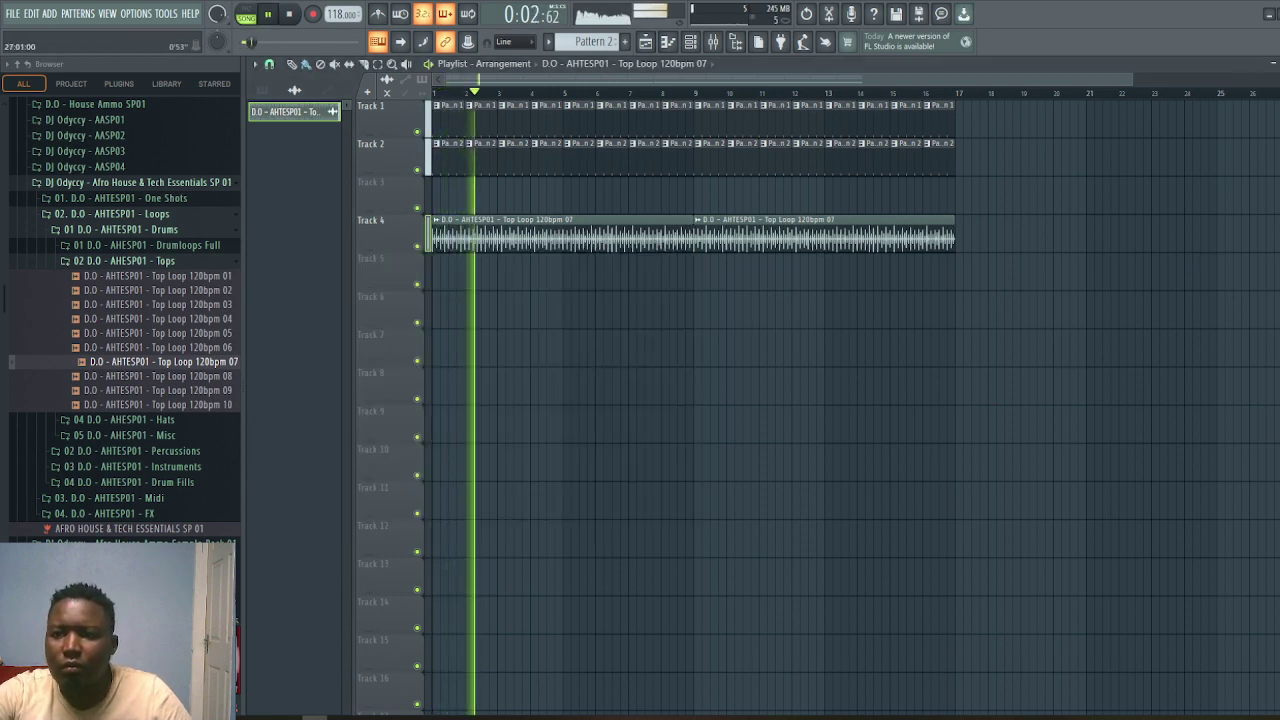
Show all channels in the channel rack and add a Jura synth as a new channel
key(F5)
click(415, 66)
click(400, 79)
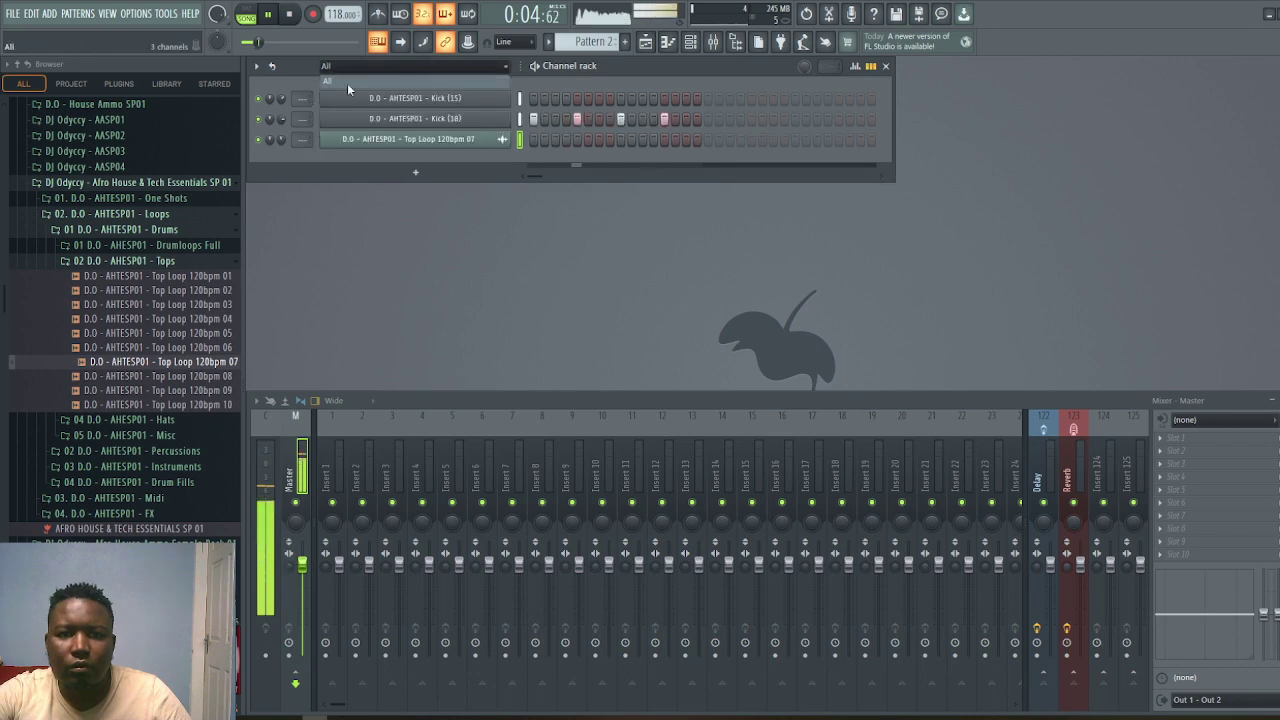
key(space)
click(418, 174)
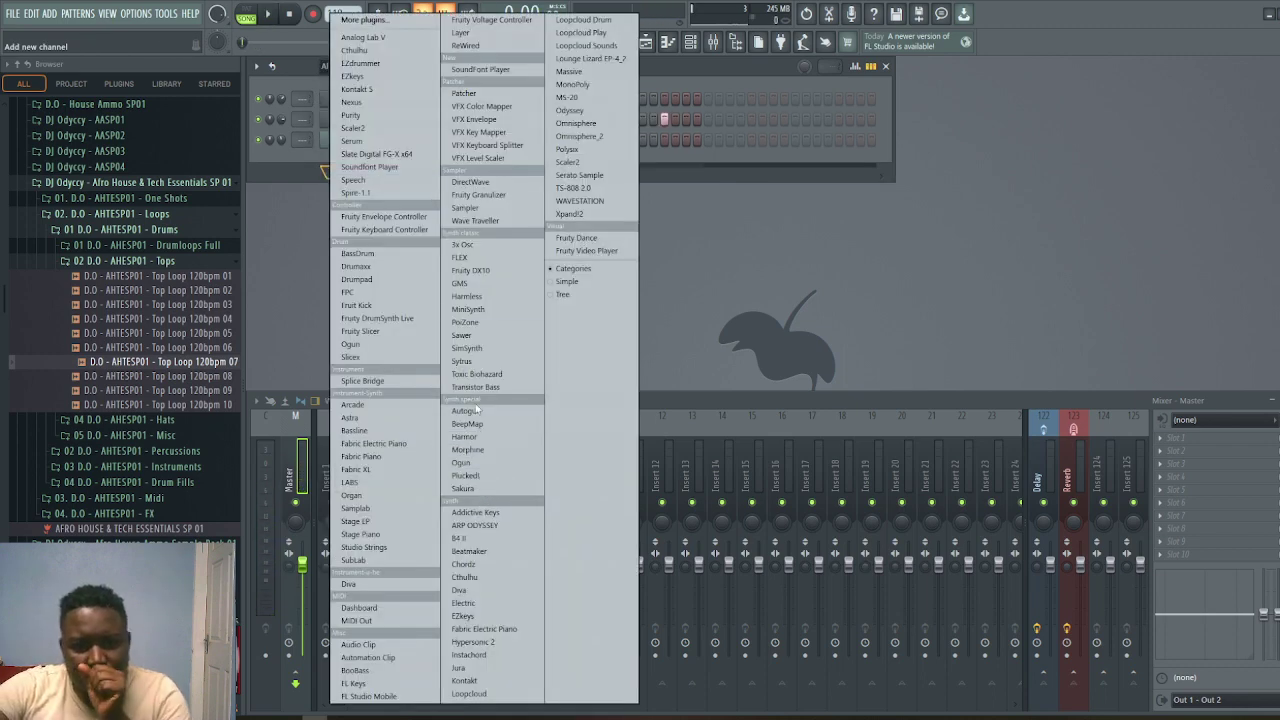
click(465, 667)
Load the Dre Ub preset from Jura's Plucks category and close the synth window
click(759, 219)
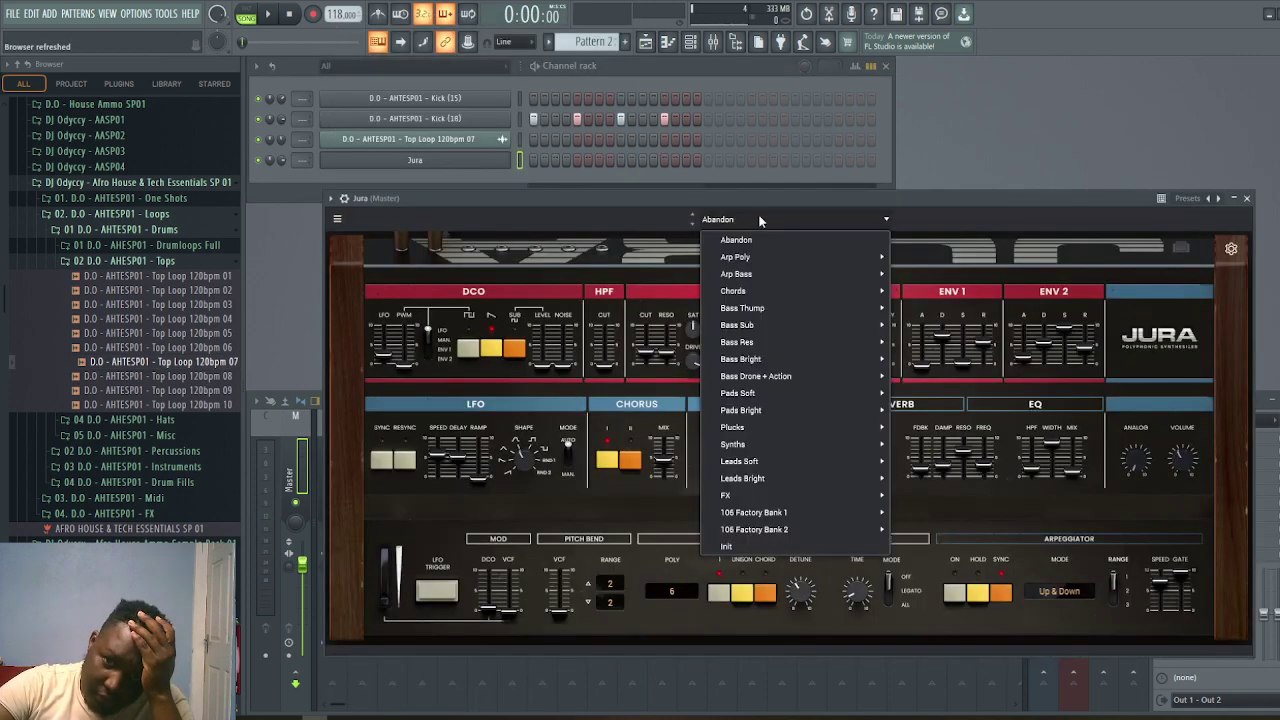
mouse_move(874, 430)
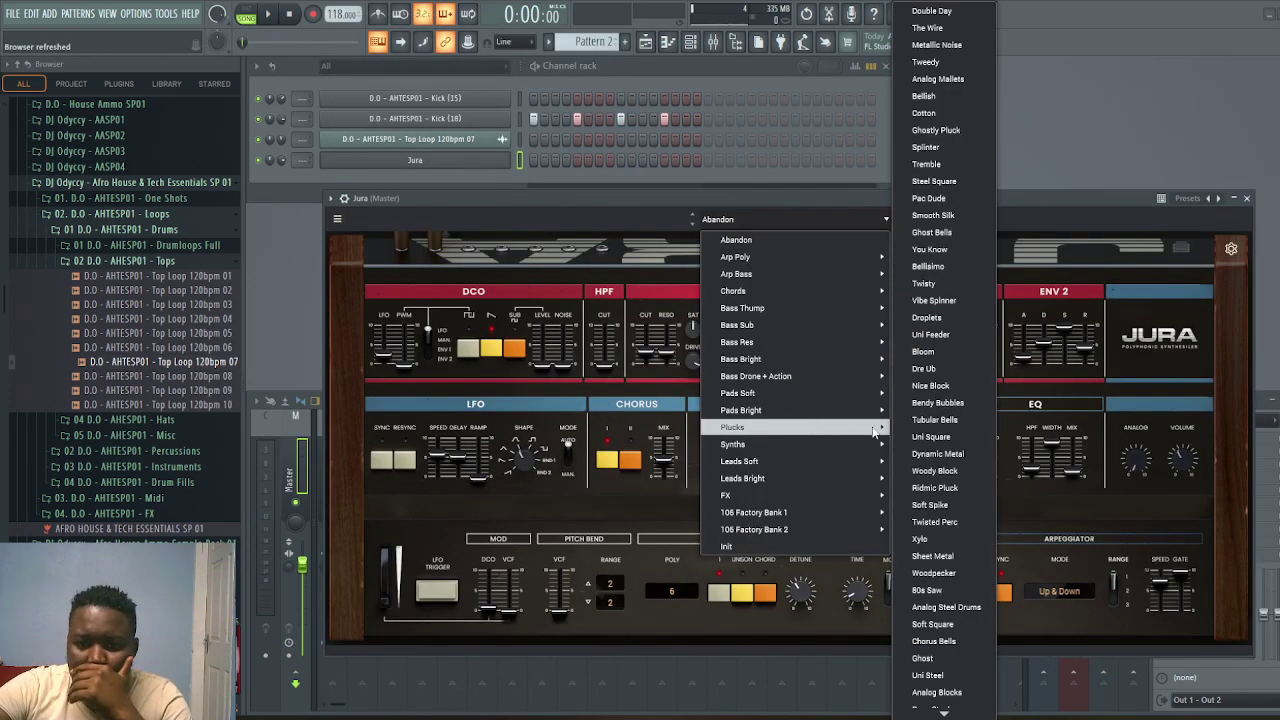
click(945, 370)
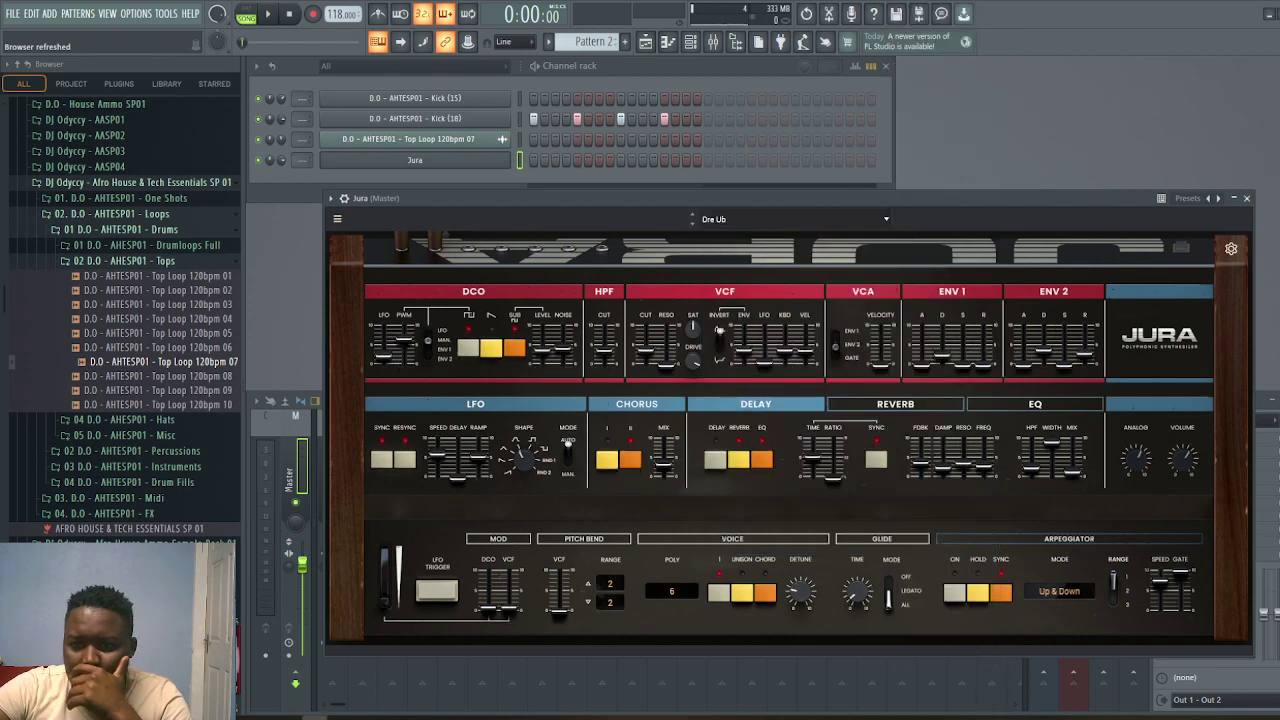
click(1246, 199)
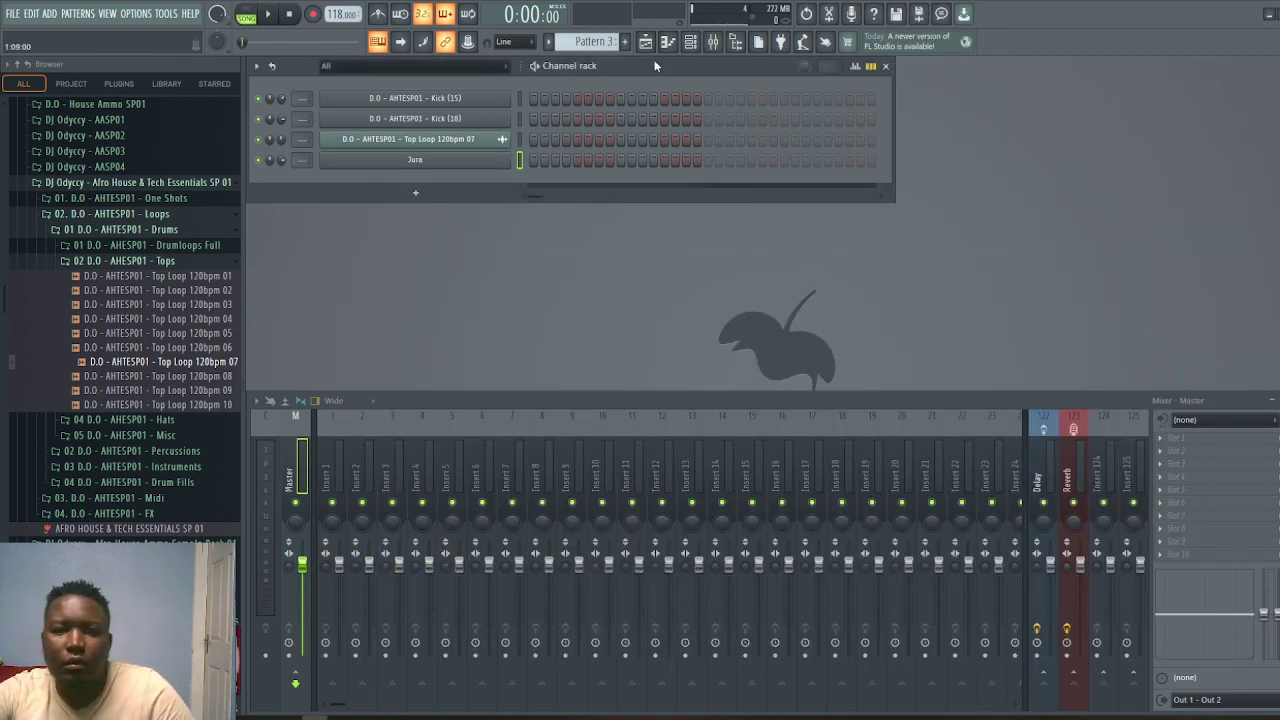
Place Pattern 3 clips at bars 1, 5, 9 and 13 on Track 8 of the playlist
click(645, 41)
drag(280, 163, 432, 375)
click(566, 394)
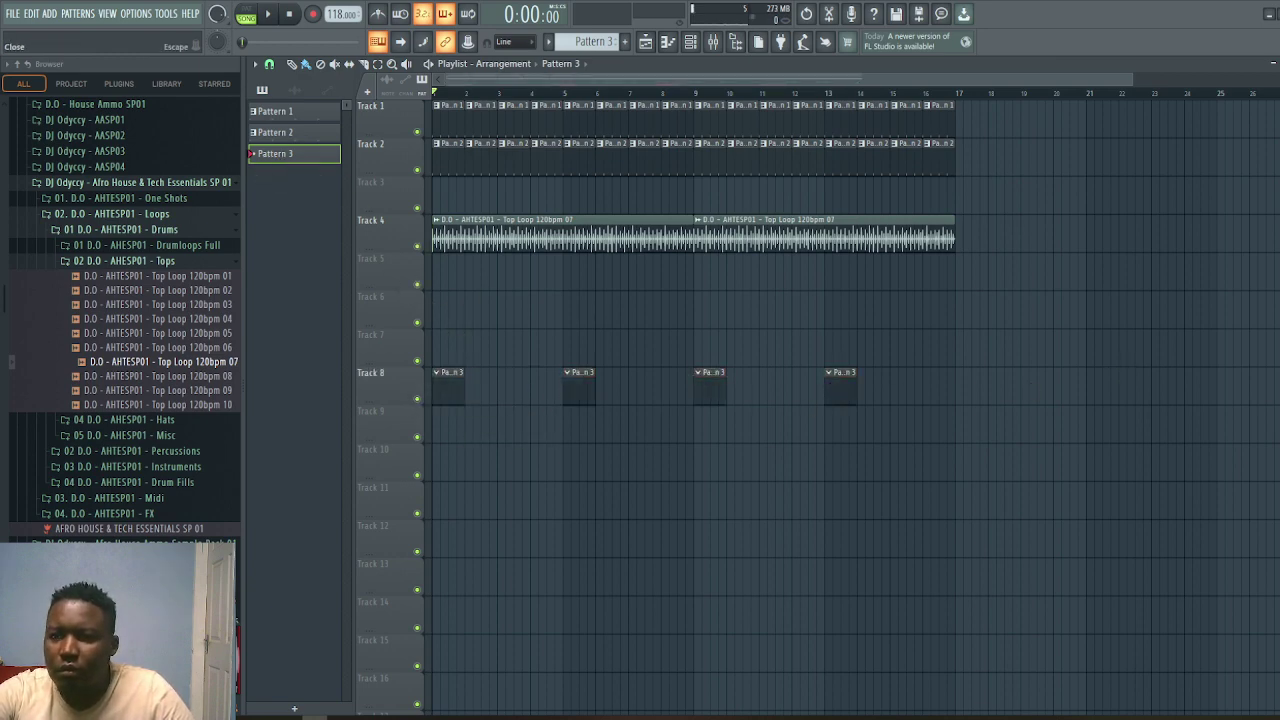
click(1272, 63)
Draw eleven short A5 notes for Jura, spaced three steps apart across bars 1 and 2, and play them back
click(667, 41)
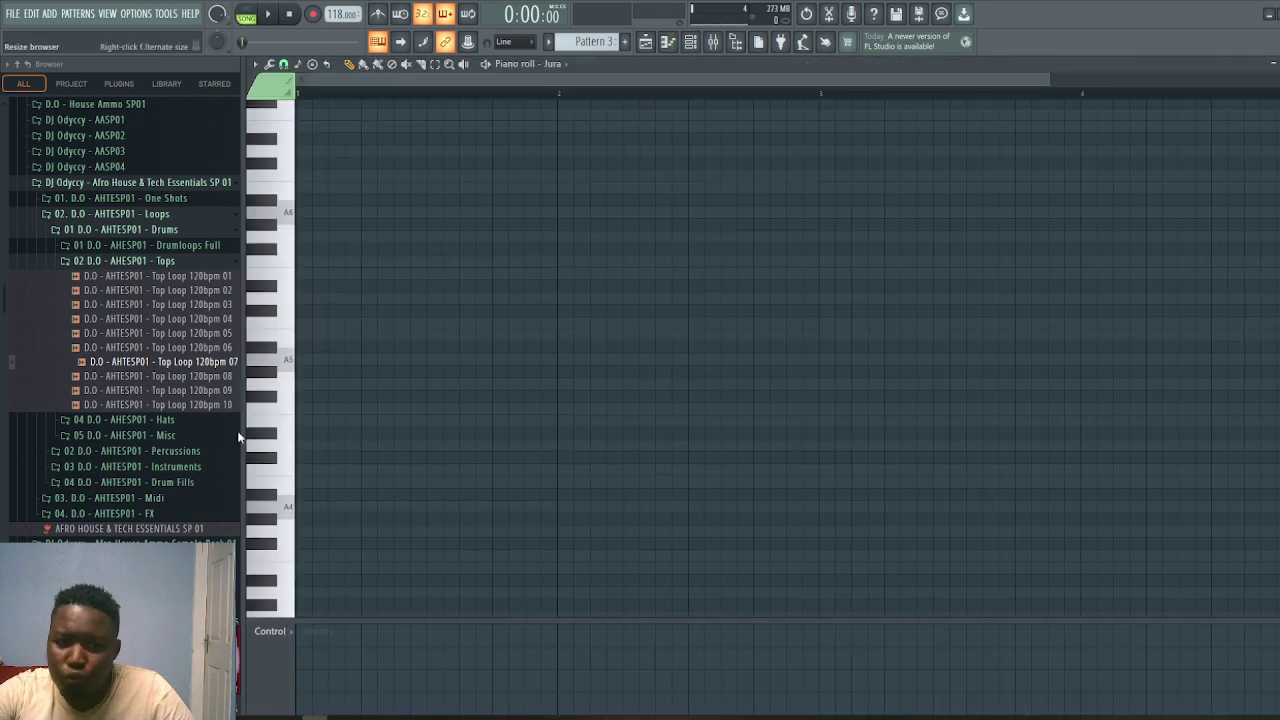
click(298, 360)
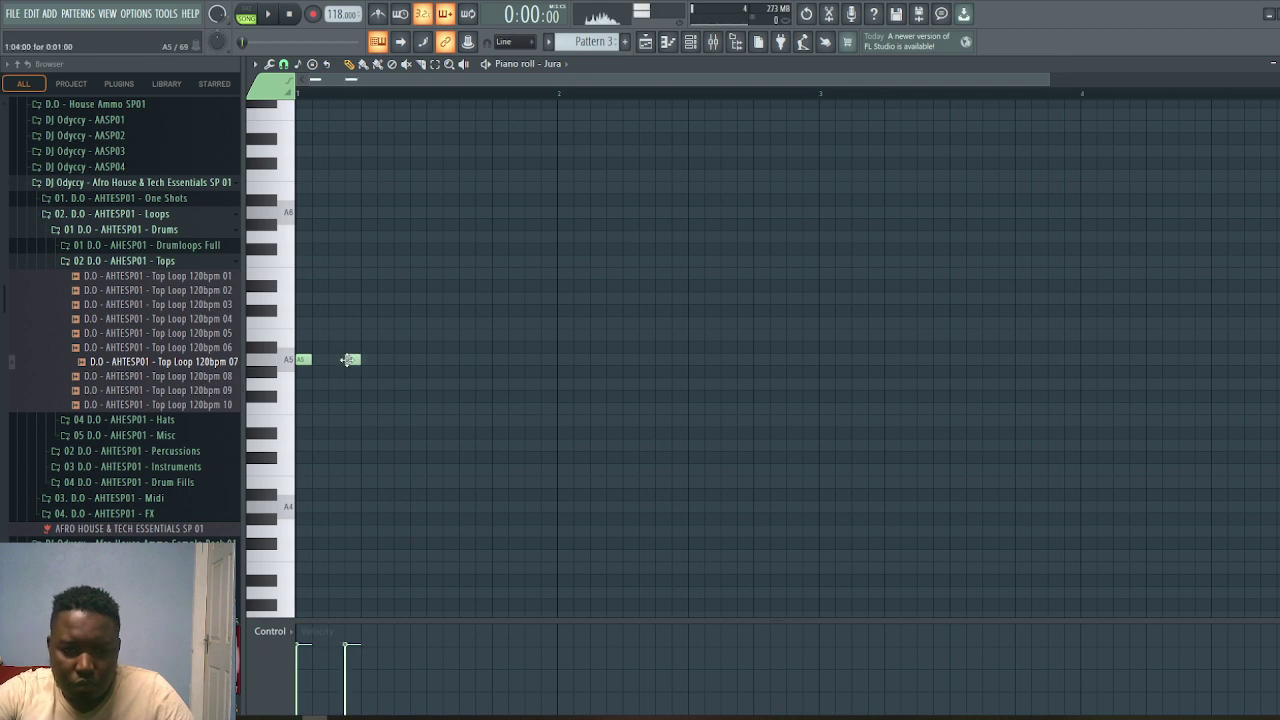
click(397, 360)
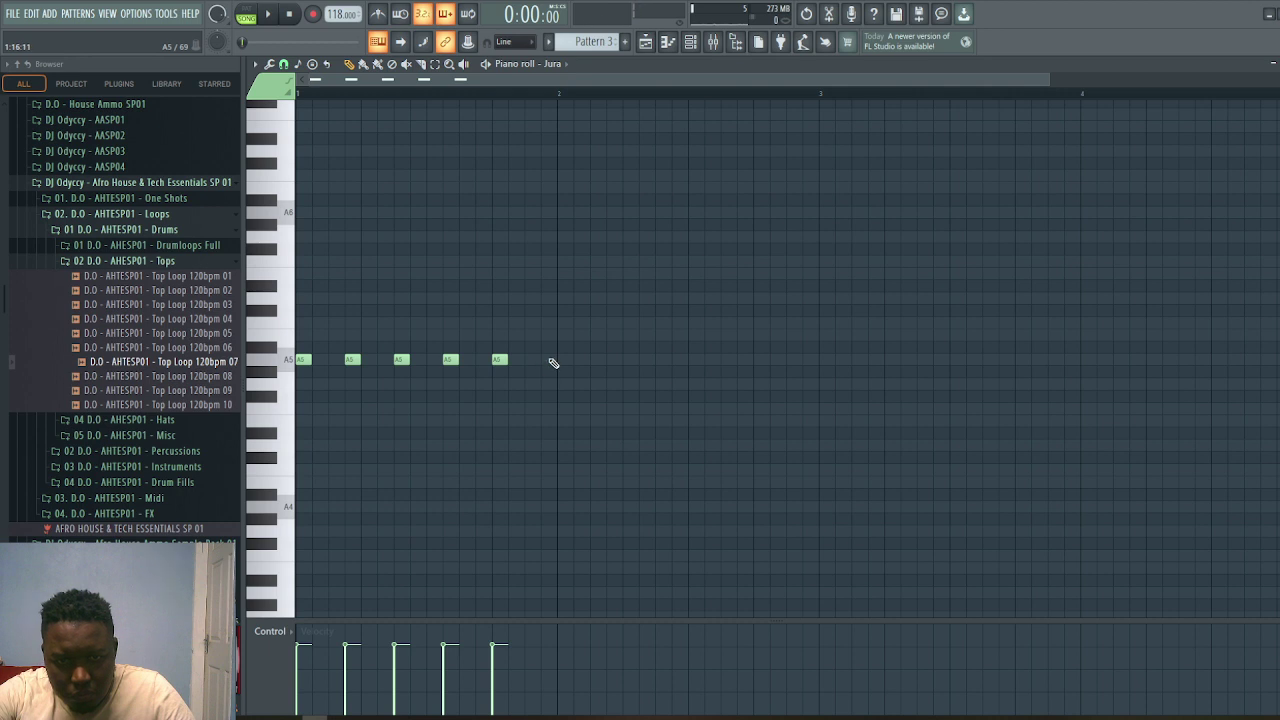
click(599, 361)
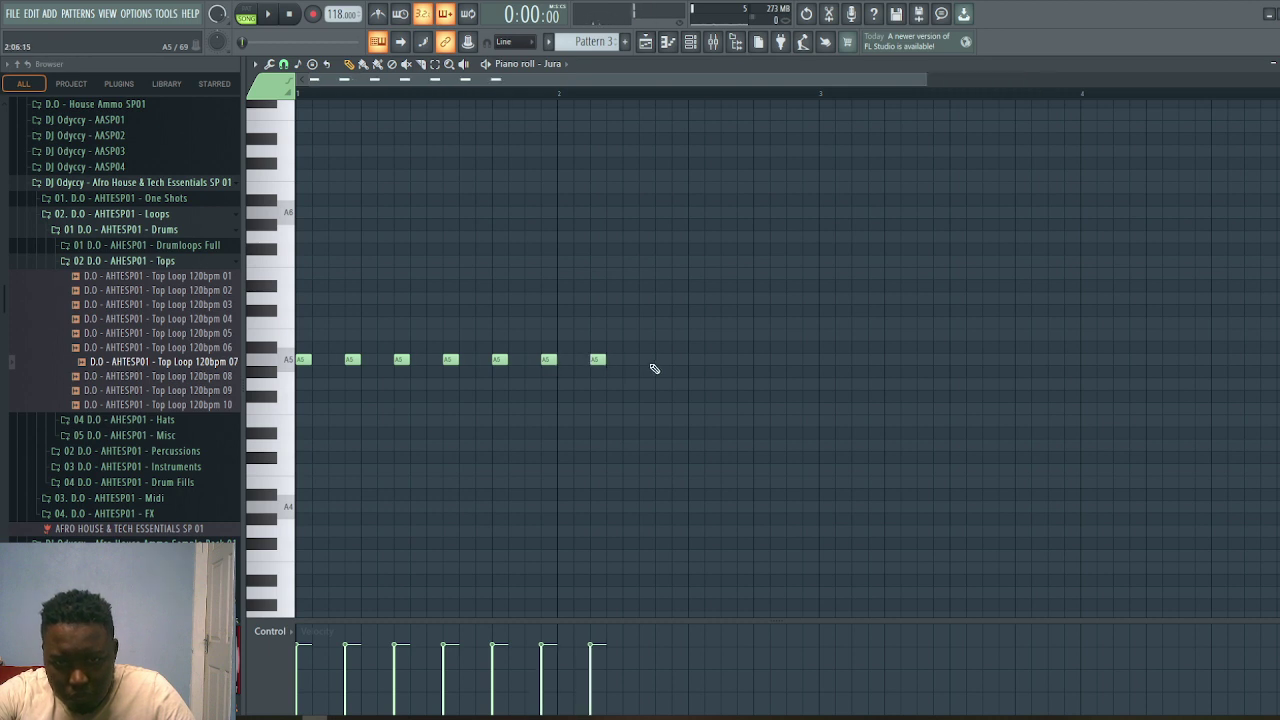
click(646, 361)
click(695, 360)
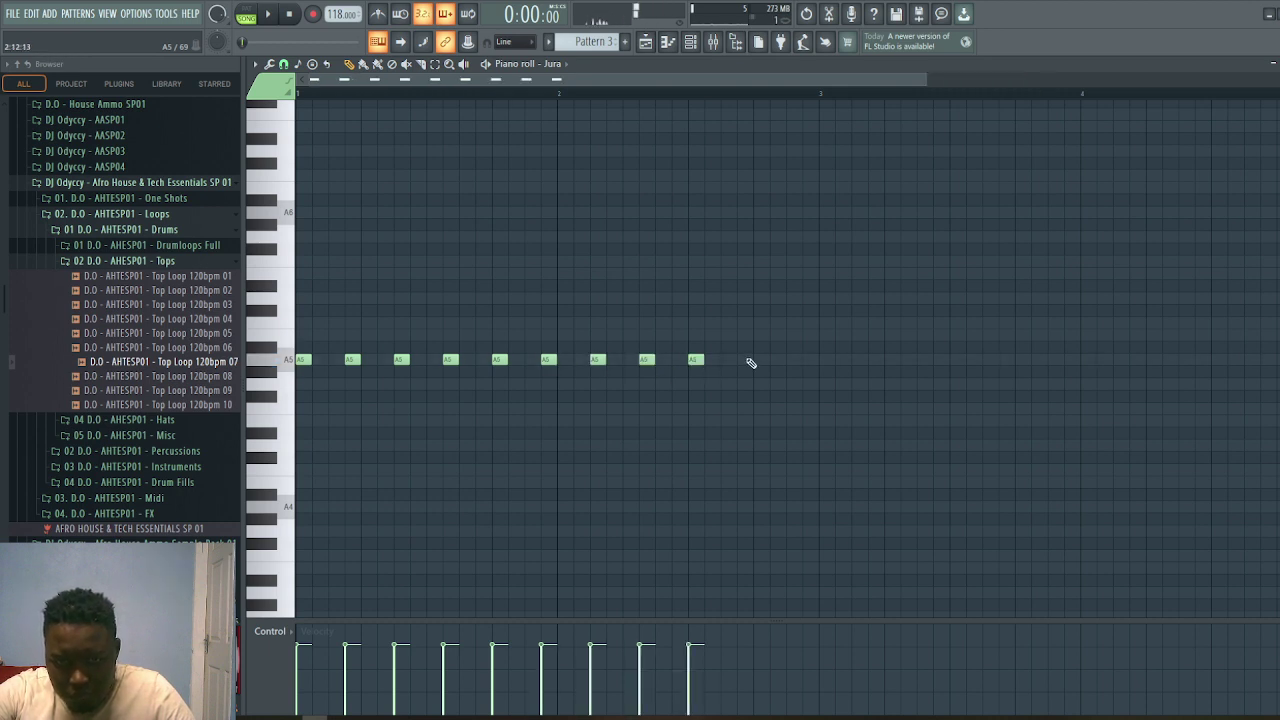
click(744, 360)
click(793, 360)
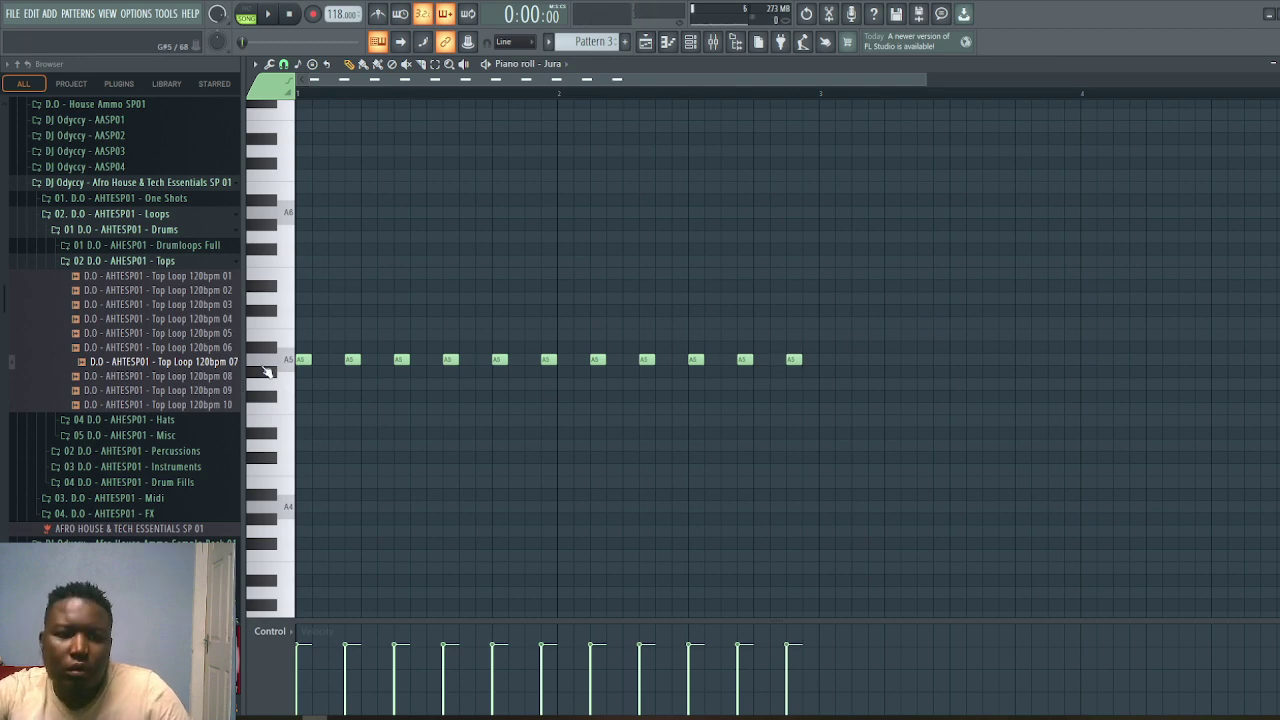
key(space)
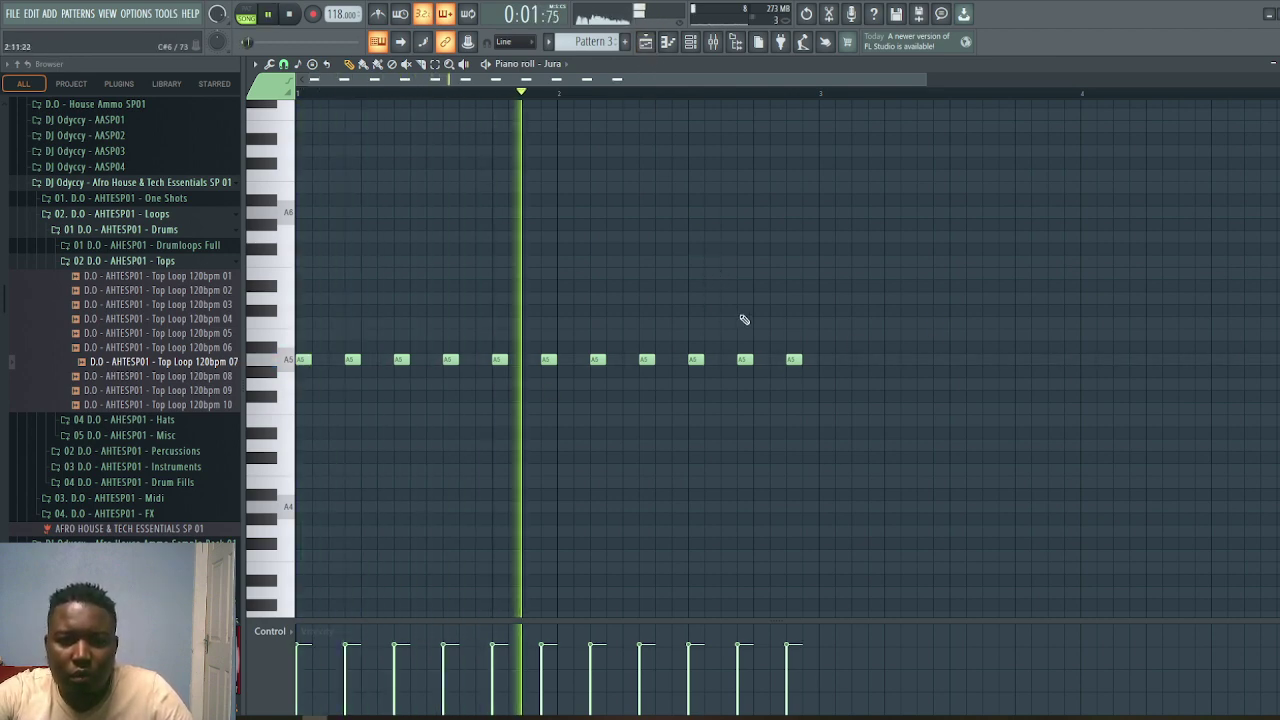
Raise the second to sixth notes of the Jura pattern to E6, D6, C6, D6 and B5
key(space)
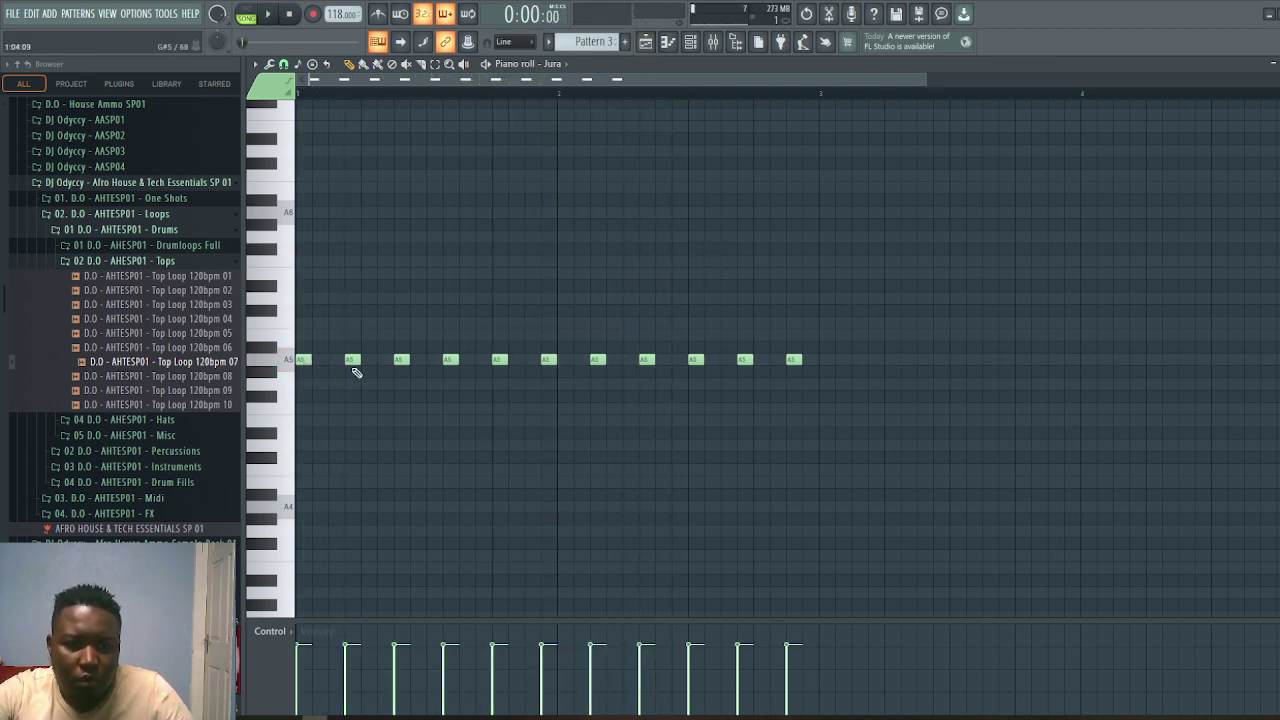
drag(350, 360, 353, 272)
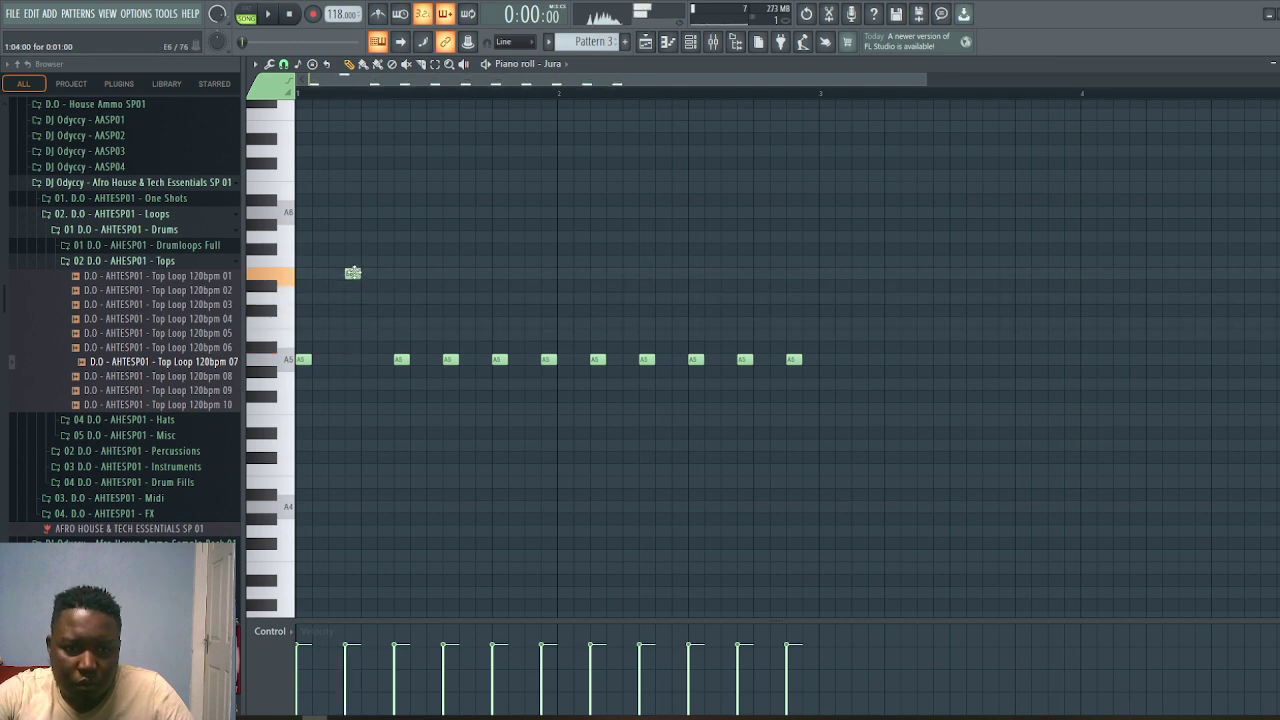
drag(401, 355, 401, 294)
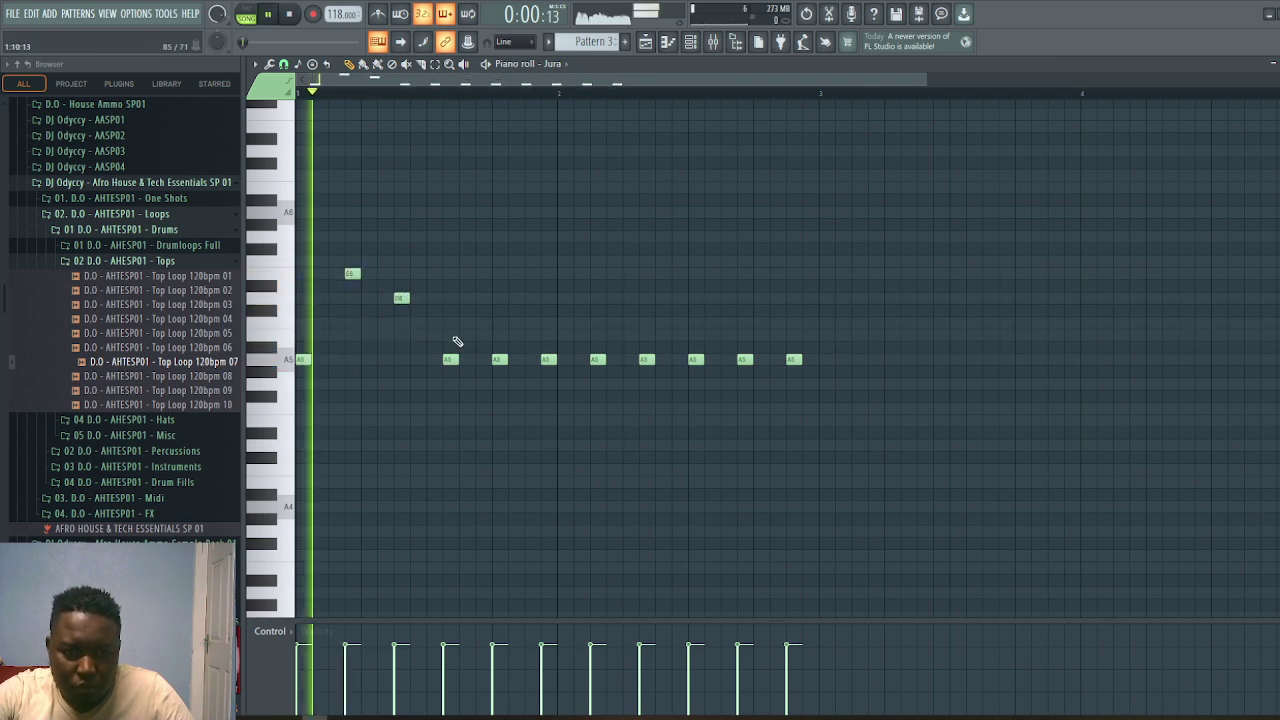
drag(449, 356, 449, 321)
key(space)
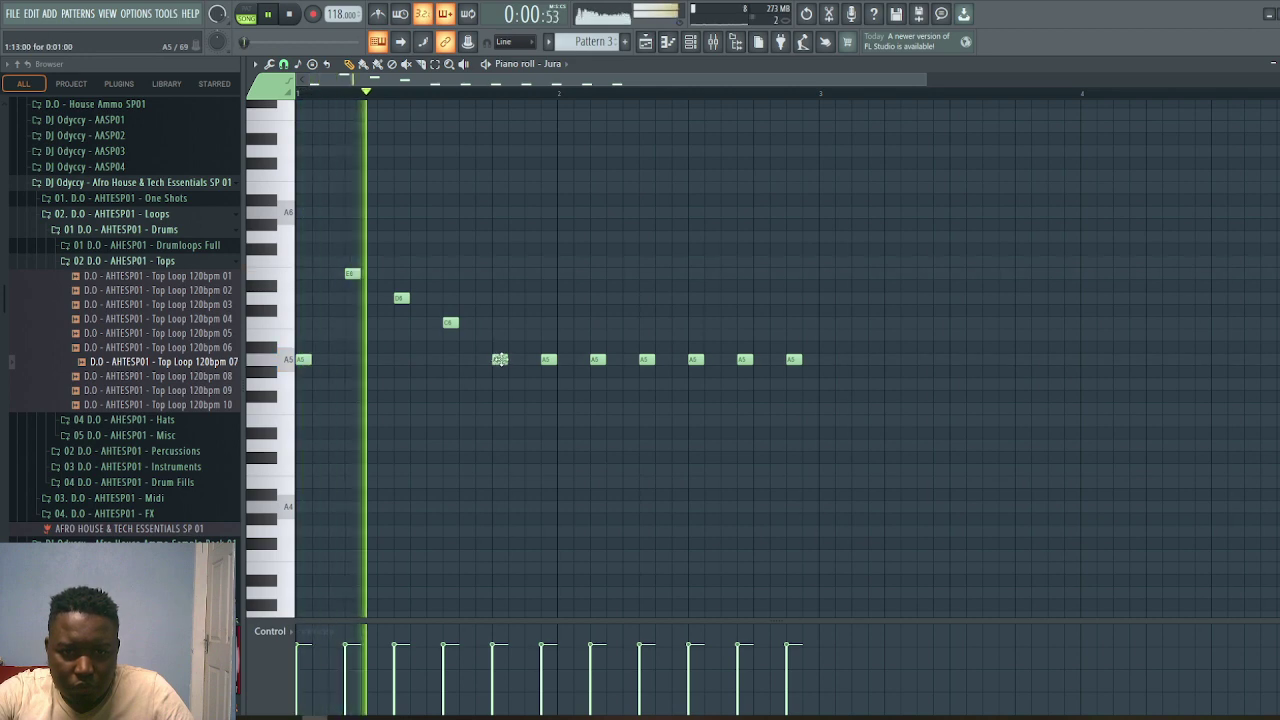
drag(499, 358, 500, 294)
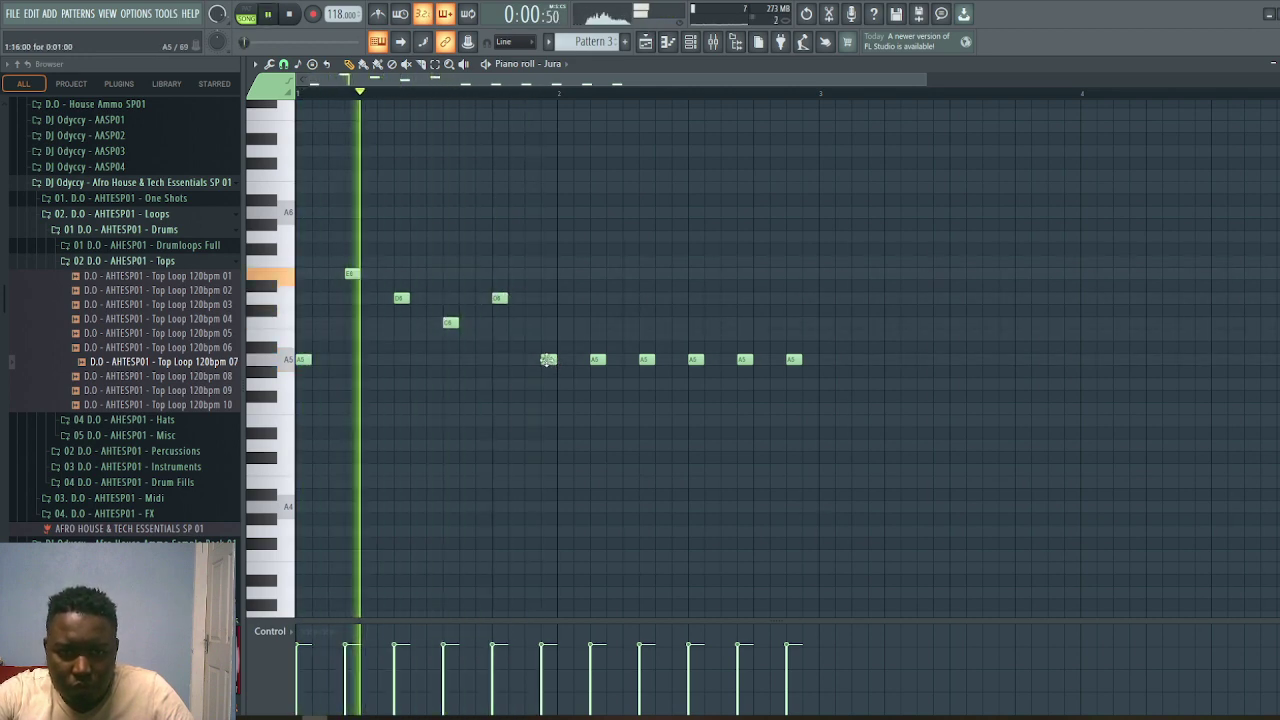
drag(548, 359, 545, 328)
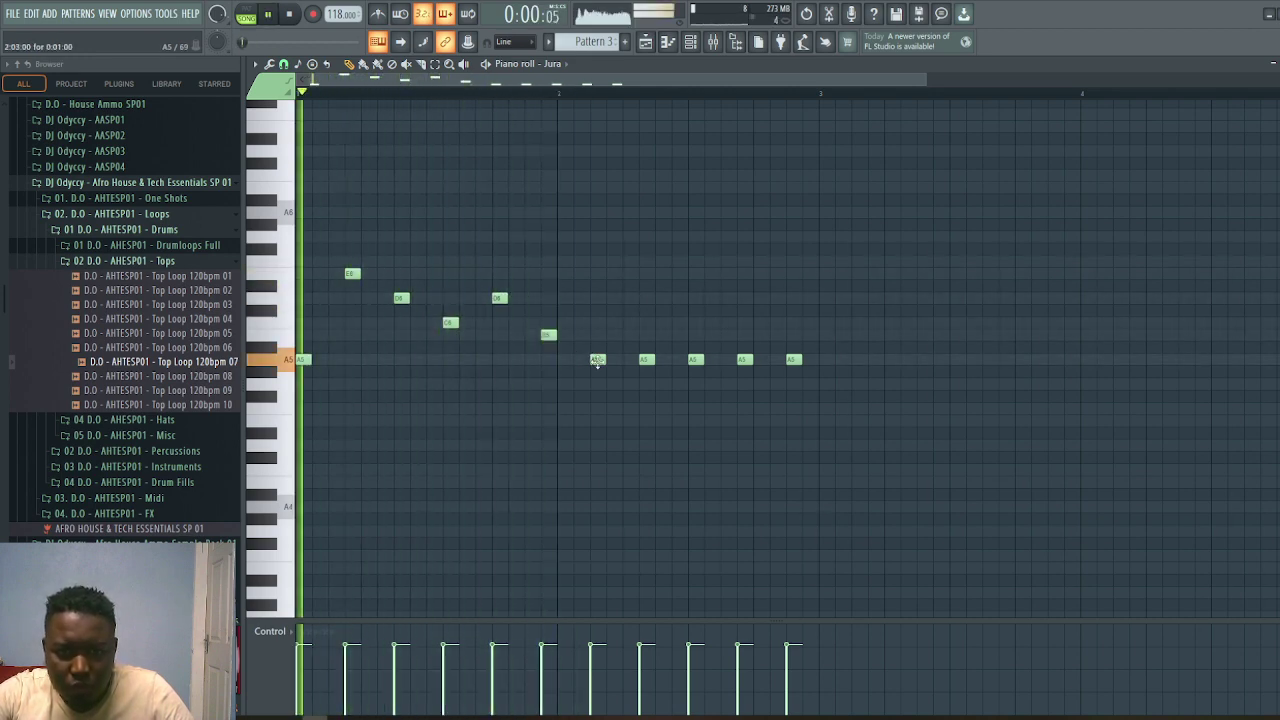
Move the seventh to eleventh notes to E6, D6, C6, D6 and G5, and play the melody back
drag(645, 360, 645, 298)
key(space)
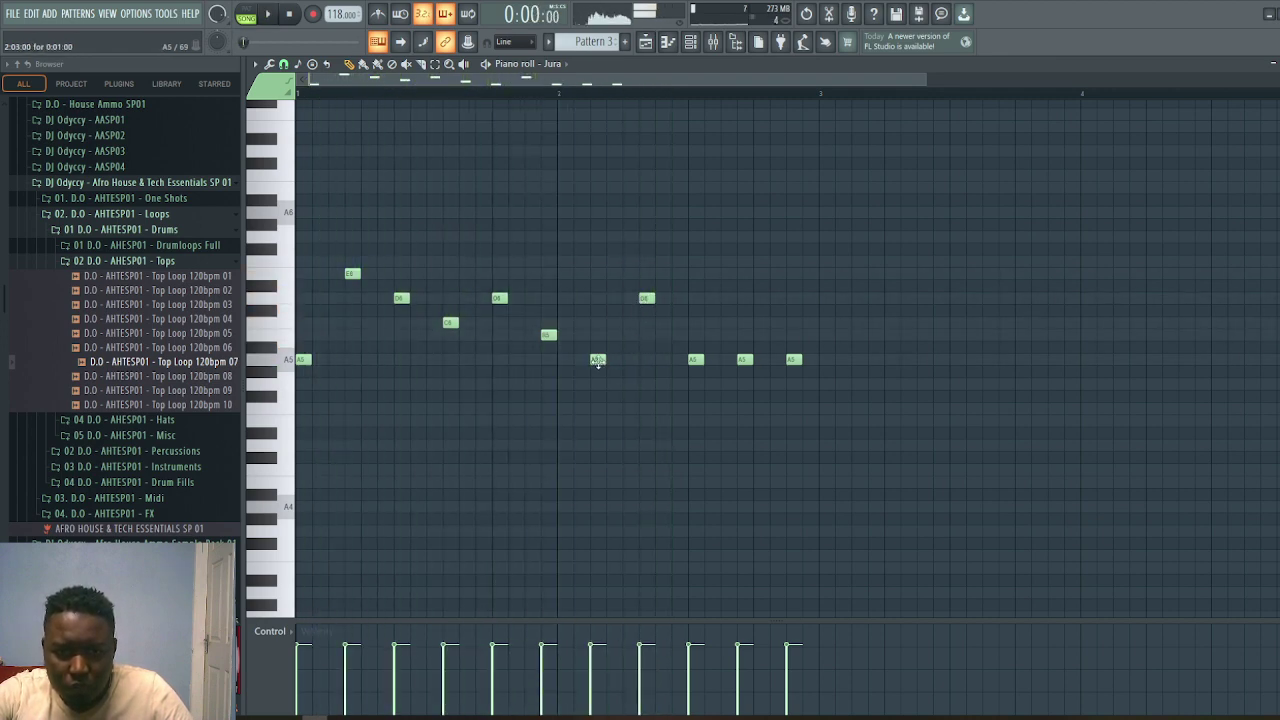
drag(597, 359, 592, 272)
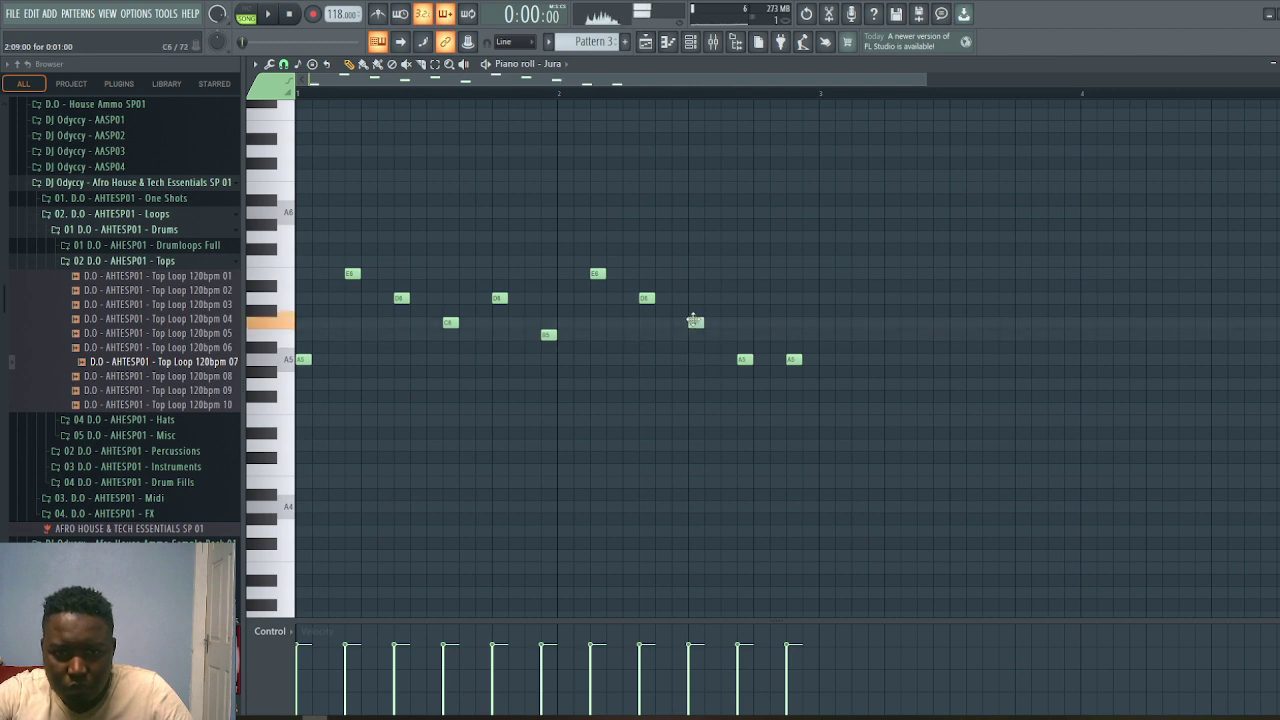
drag(745, 360, 742, 296)
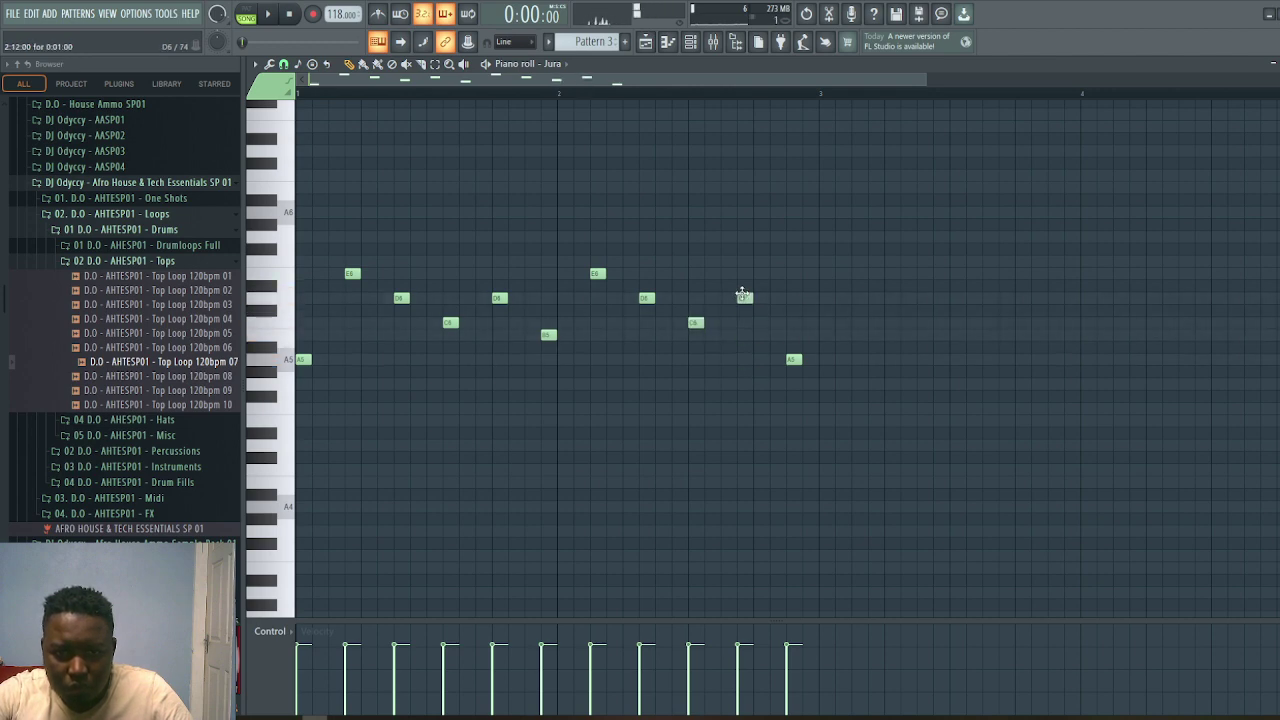
drag(793, 359, 791, 394)
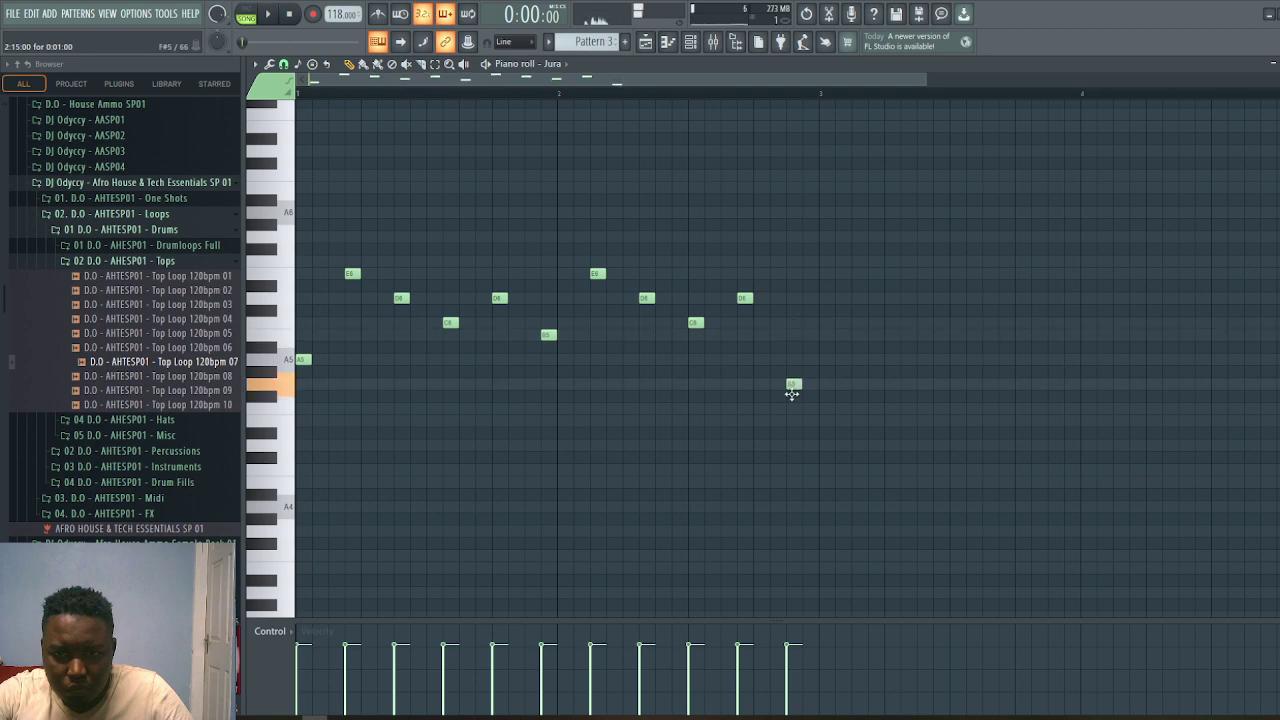
key(space)
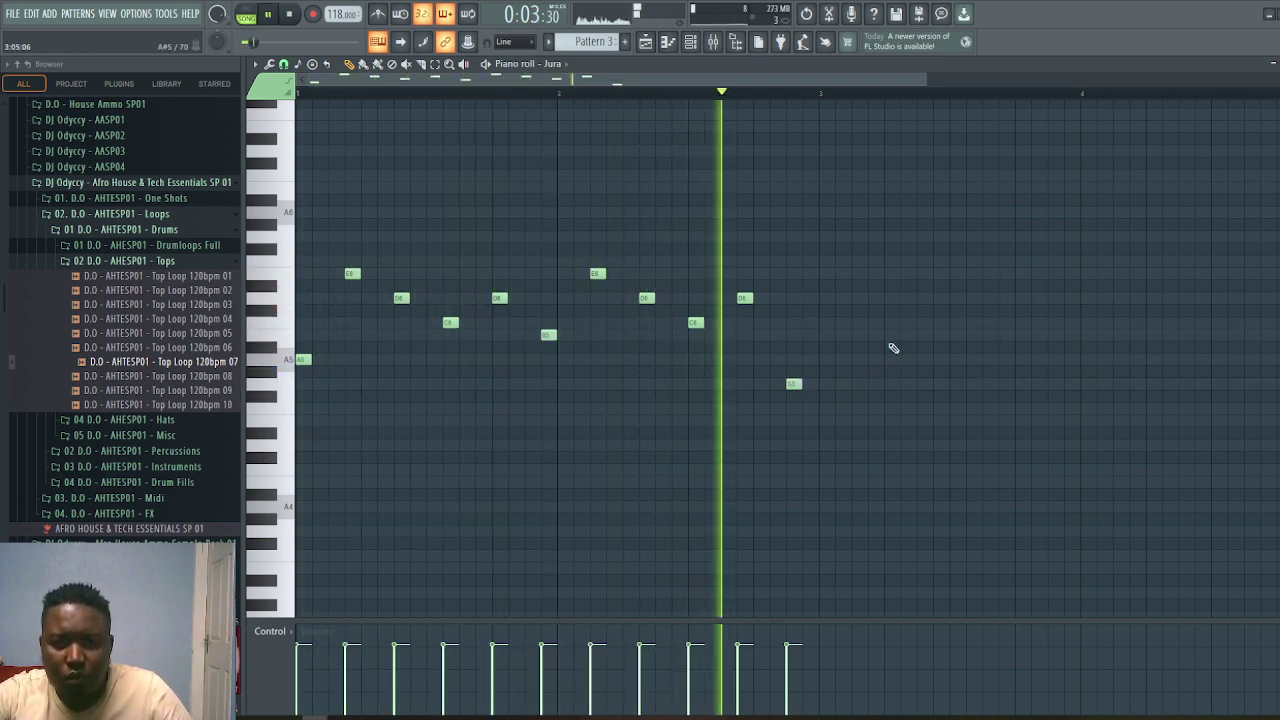
key(space)
Duplicate the whole two-bar melody into bars 3 and 4 and play it back
key(ctrl+a)
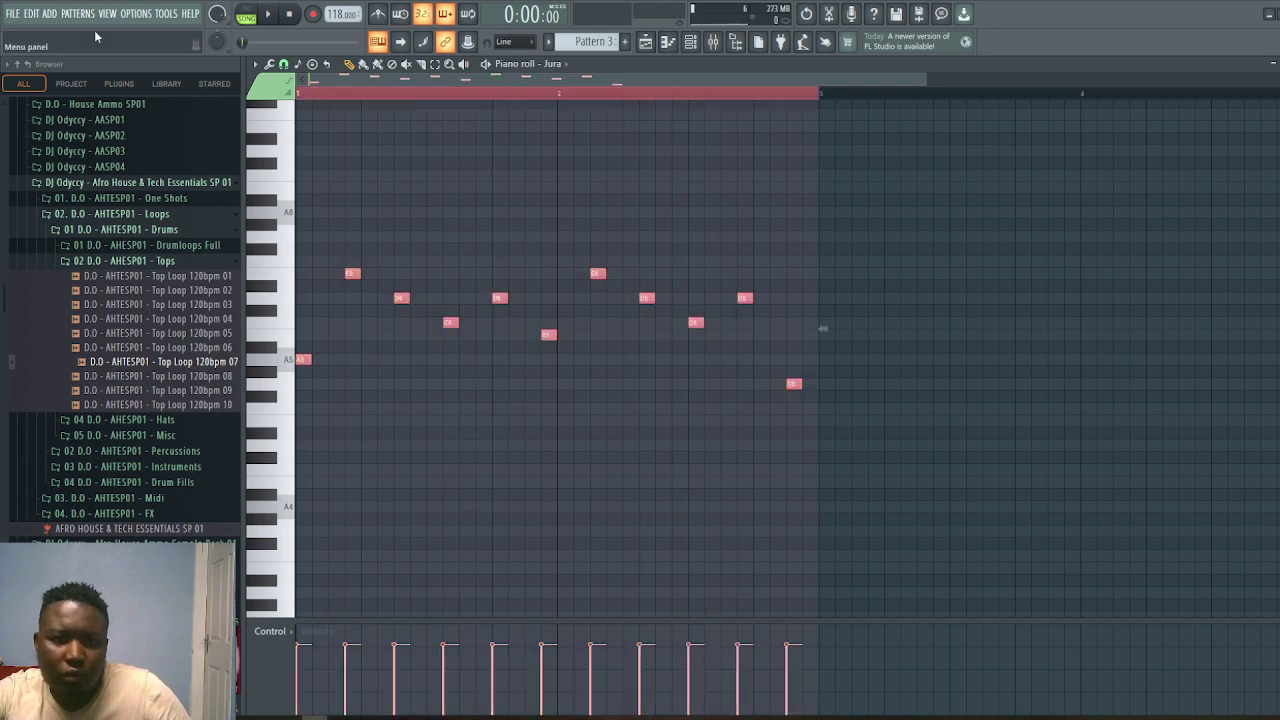
key(ctrl+b)
scroll(770, 75, left, 3)
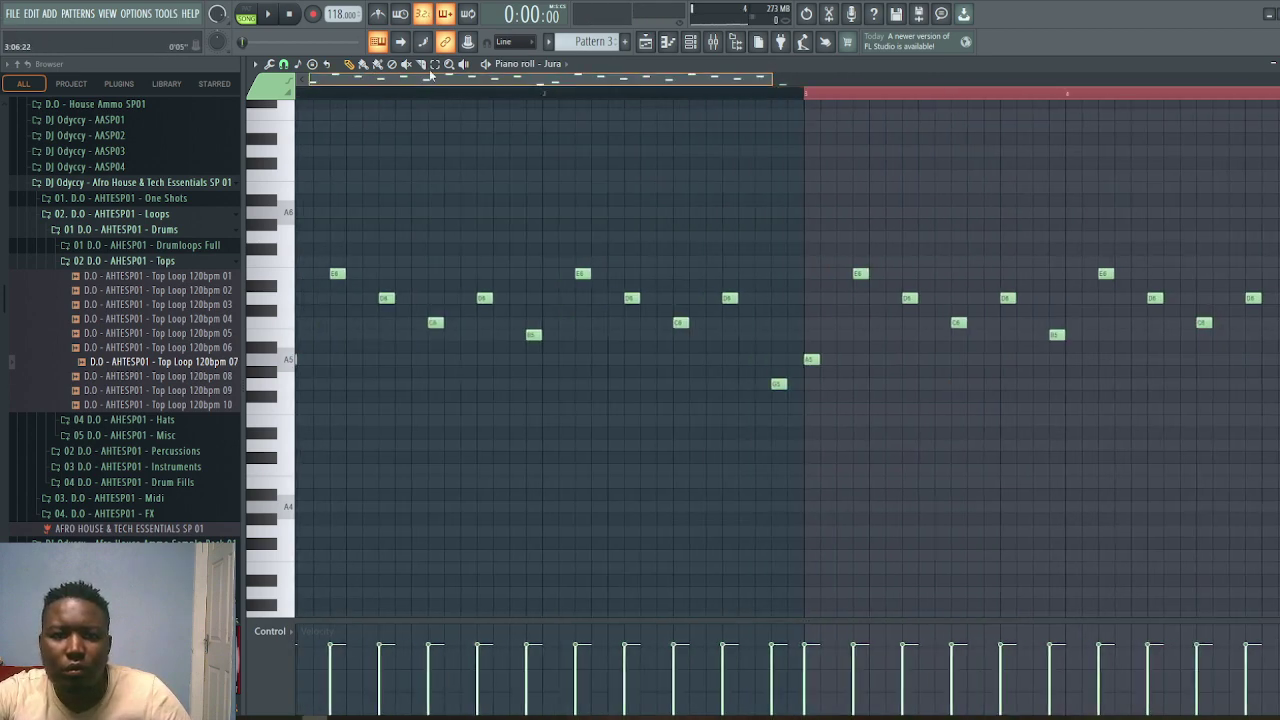
key(space)
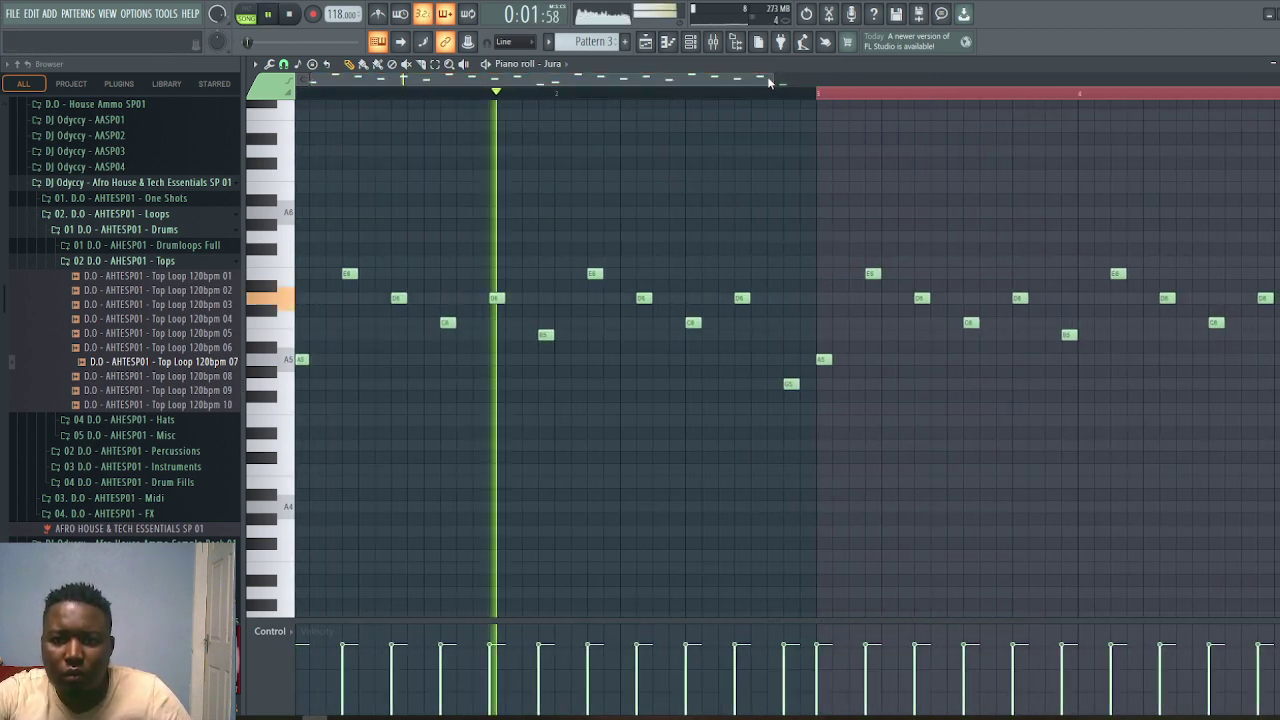
drag(766, 77, 1062, 77)
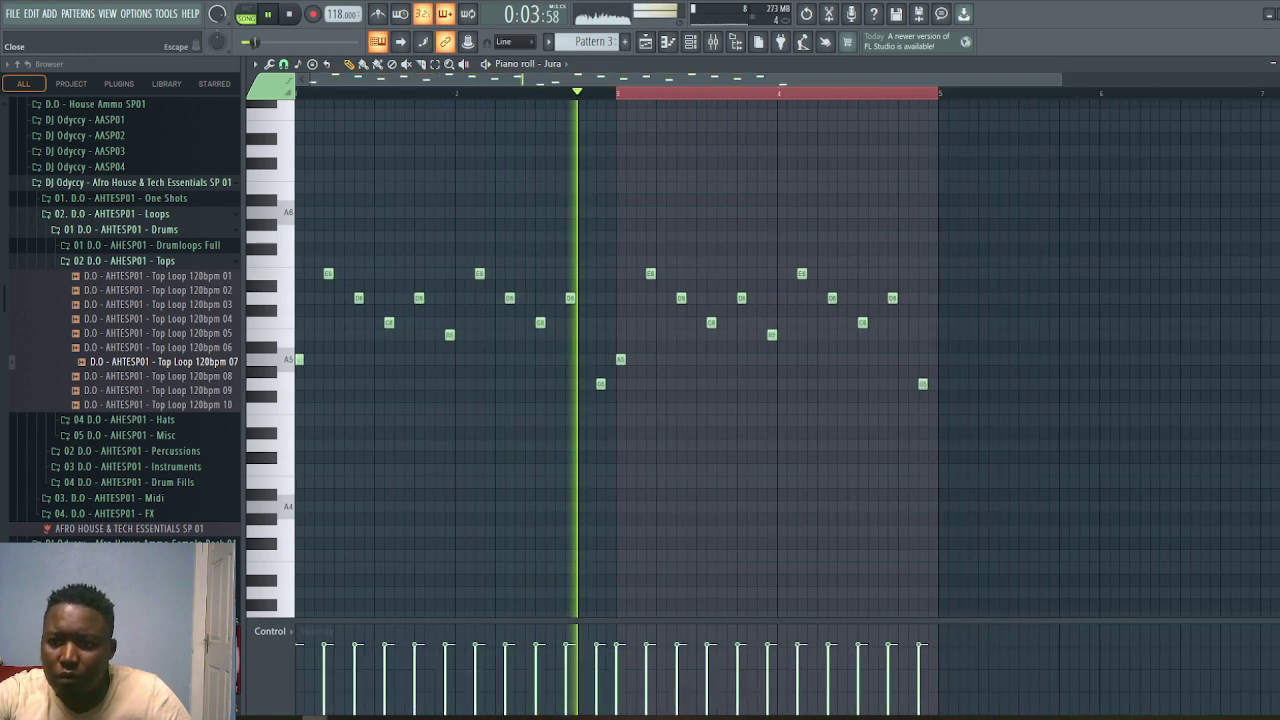
Reopen Jura from the channel rack, audition the next presets during playback and settle on Bendy Bubbles
key(F7)
key(F5)
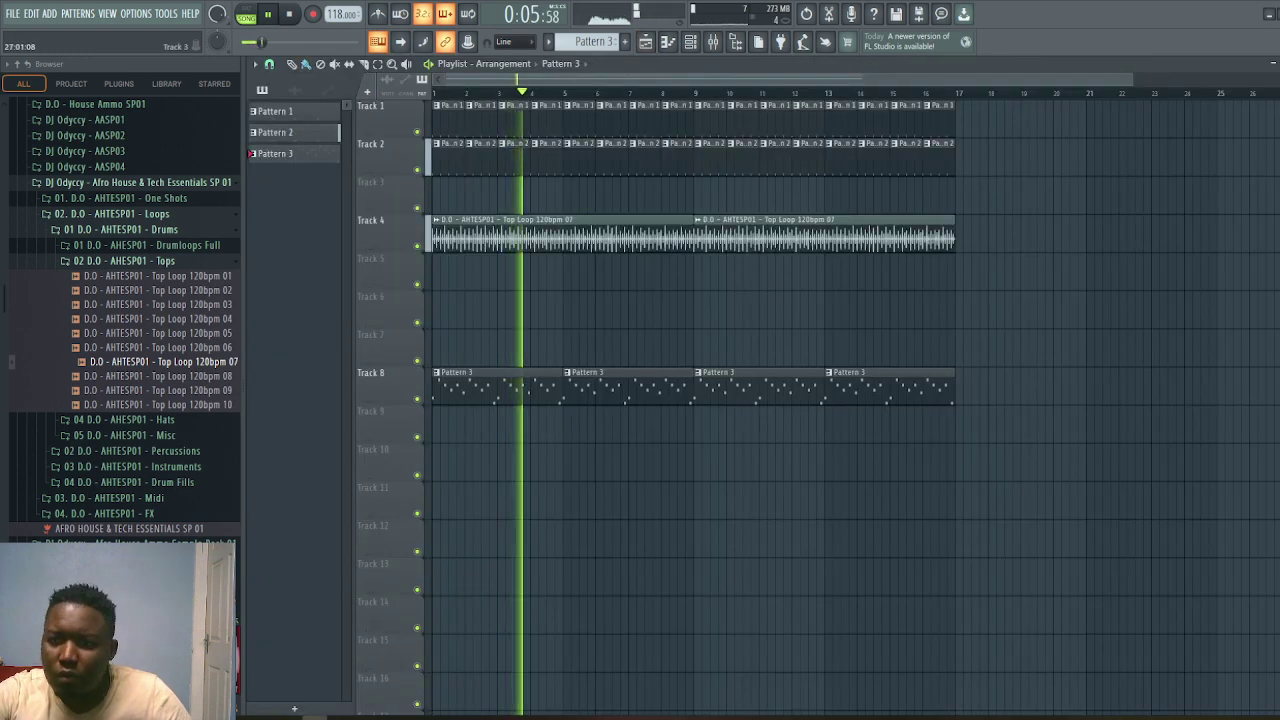
key(F5)
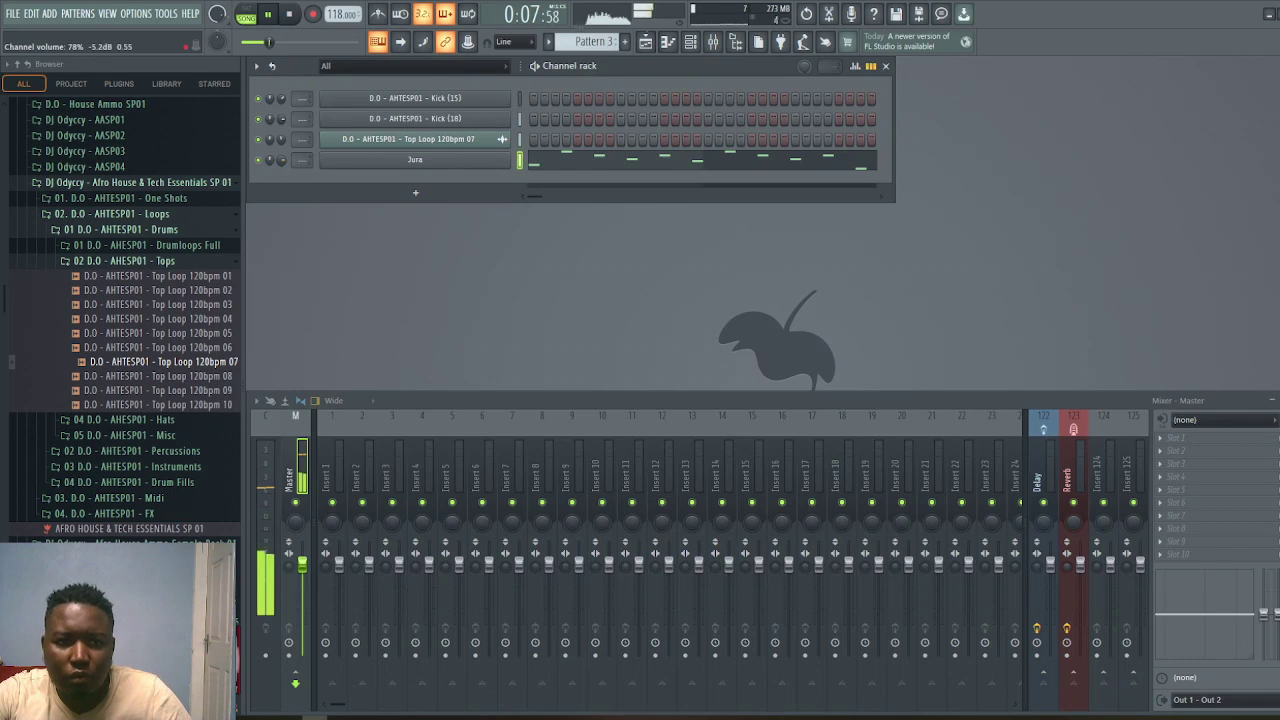
click(415, 159)
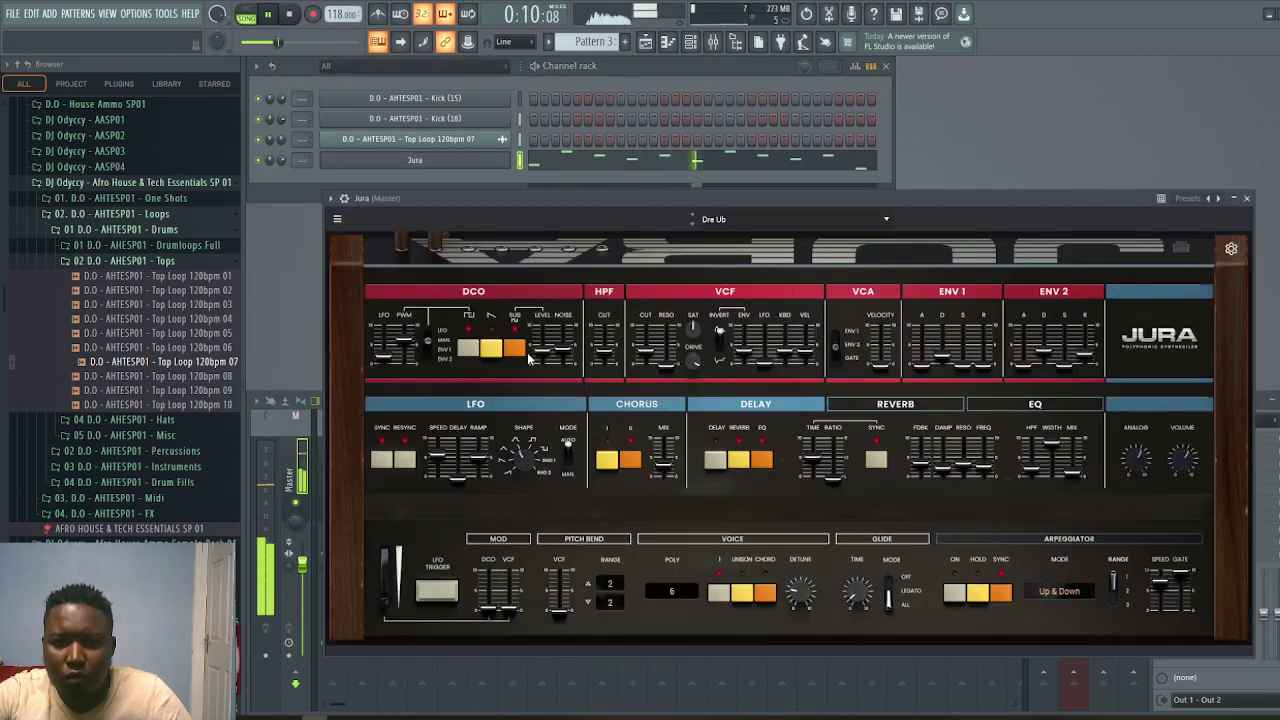
click(692, 222)
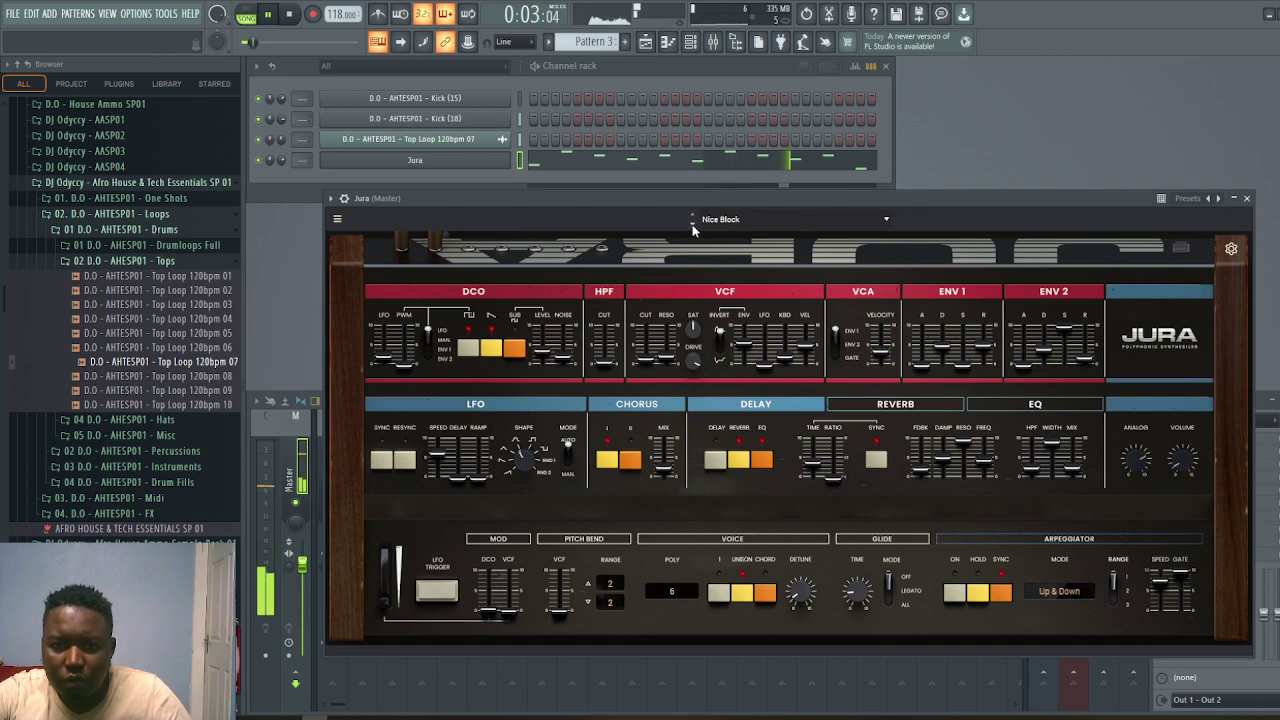
click(692, 223)
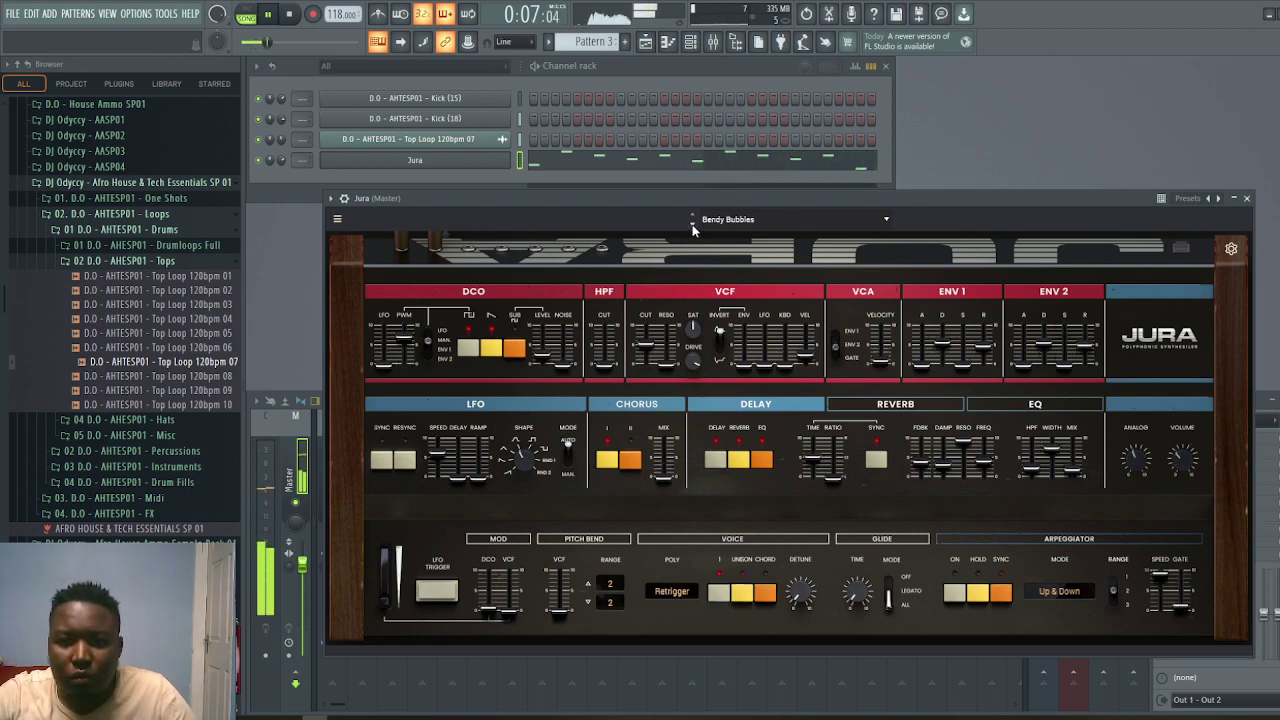
click(692, 223)
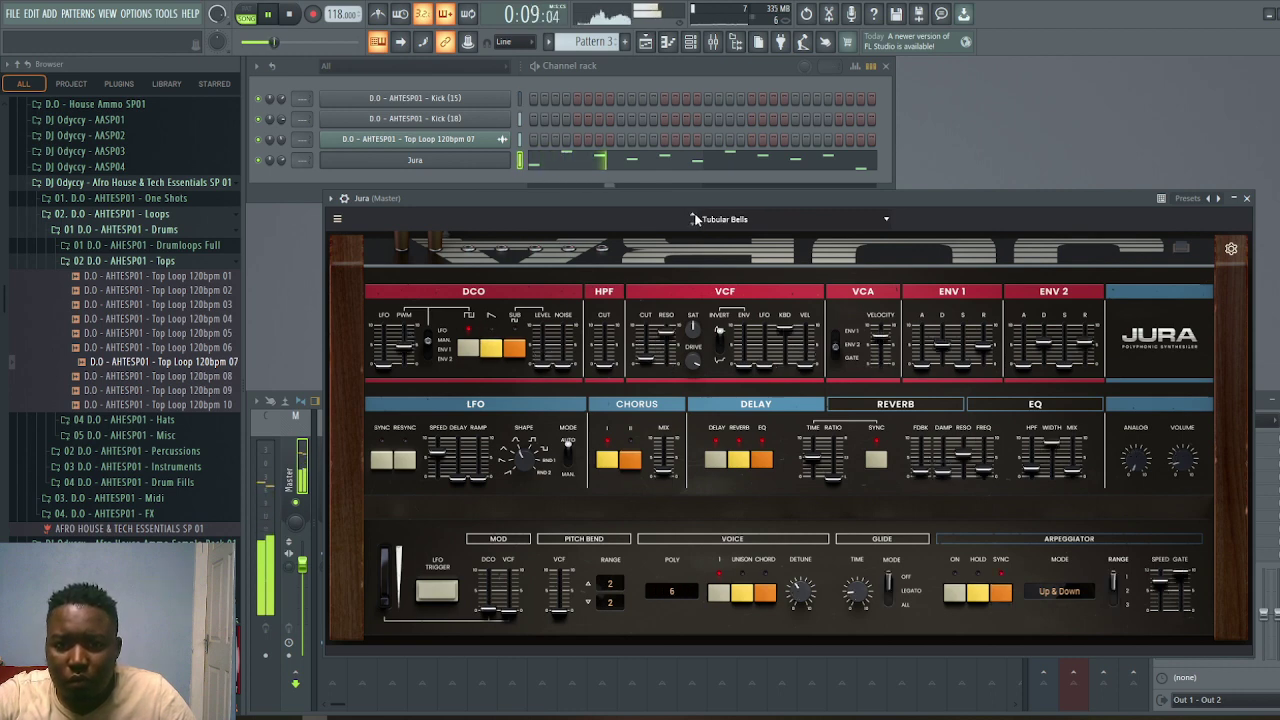
click(694, 218)
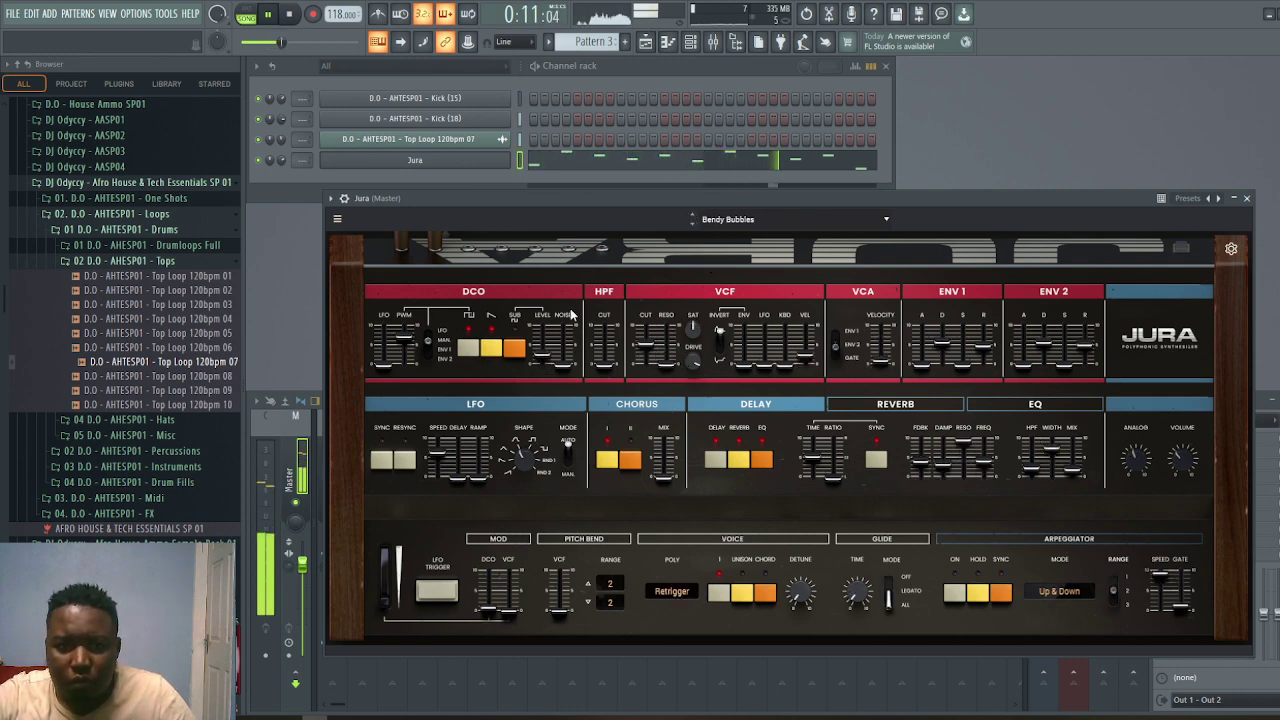
Lower the Jura channel volume to about 61% and its VCF cutoff to about 718 Hz, then stop playback
drag(281, 160, 281, 170)
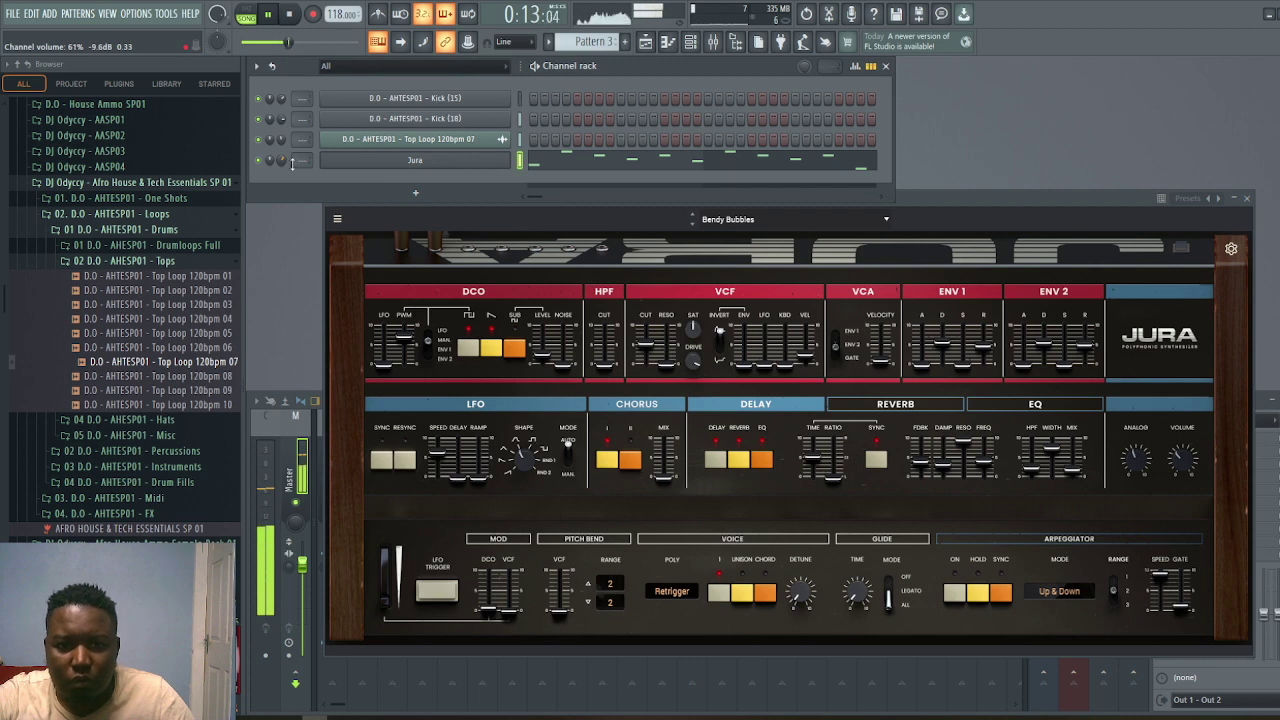
drag(648, 346, 650, 358)
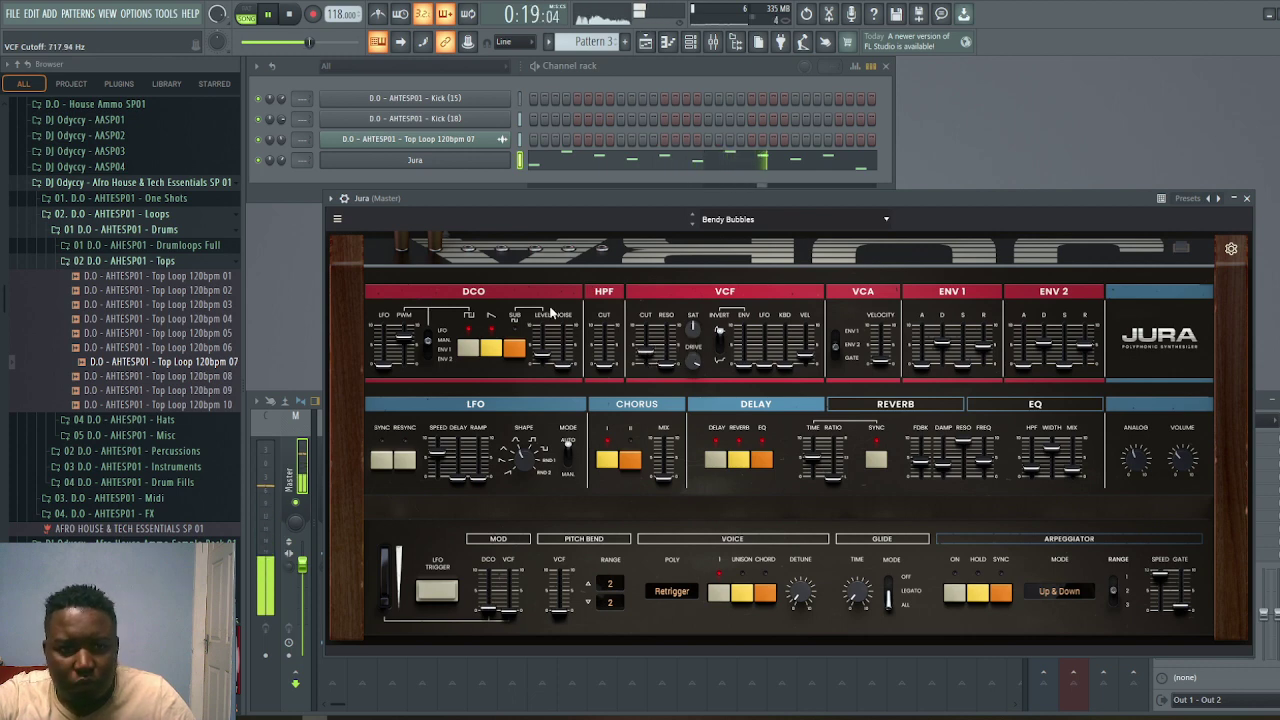
key(space)
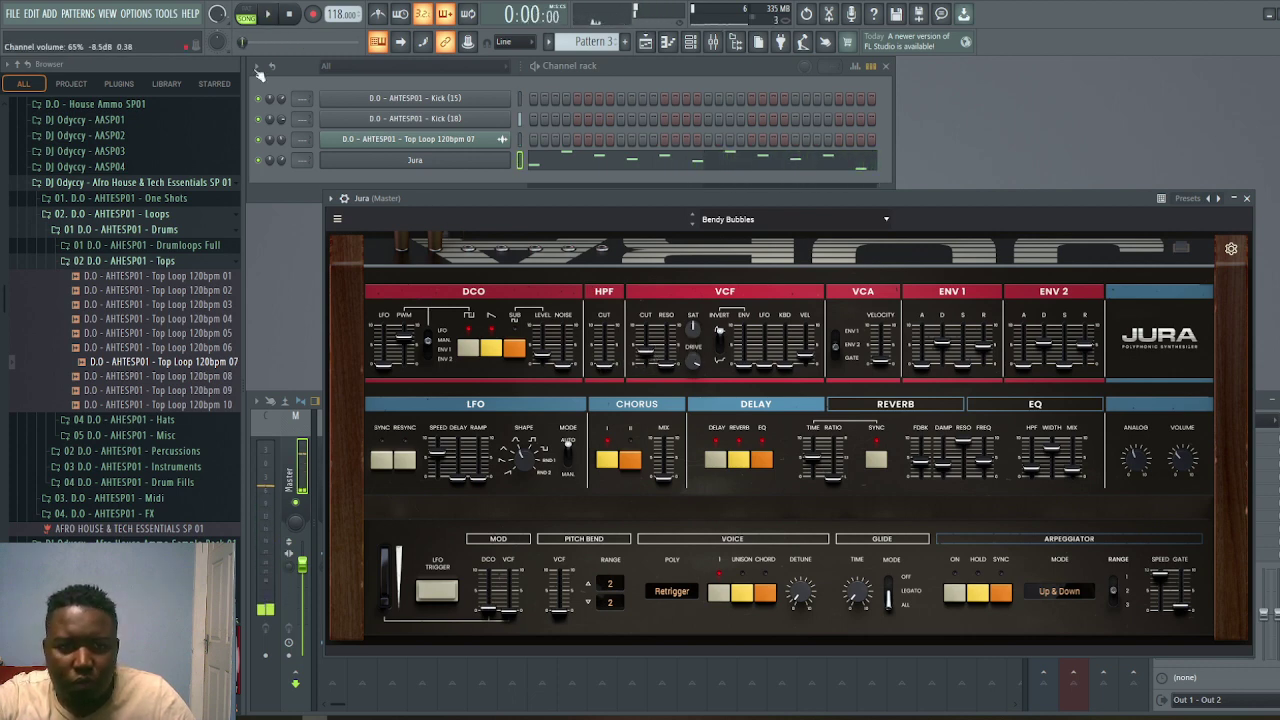
Create an automation clip for the last tweaked parameter, Jura's VCF cutoff, and close the synth window
click(180, 13)
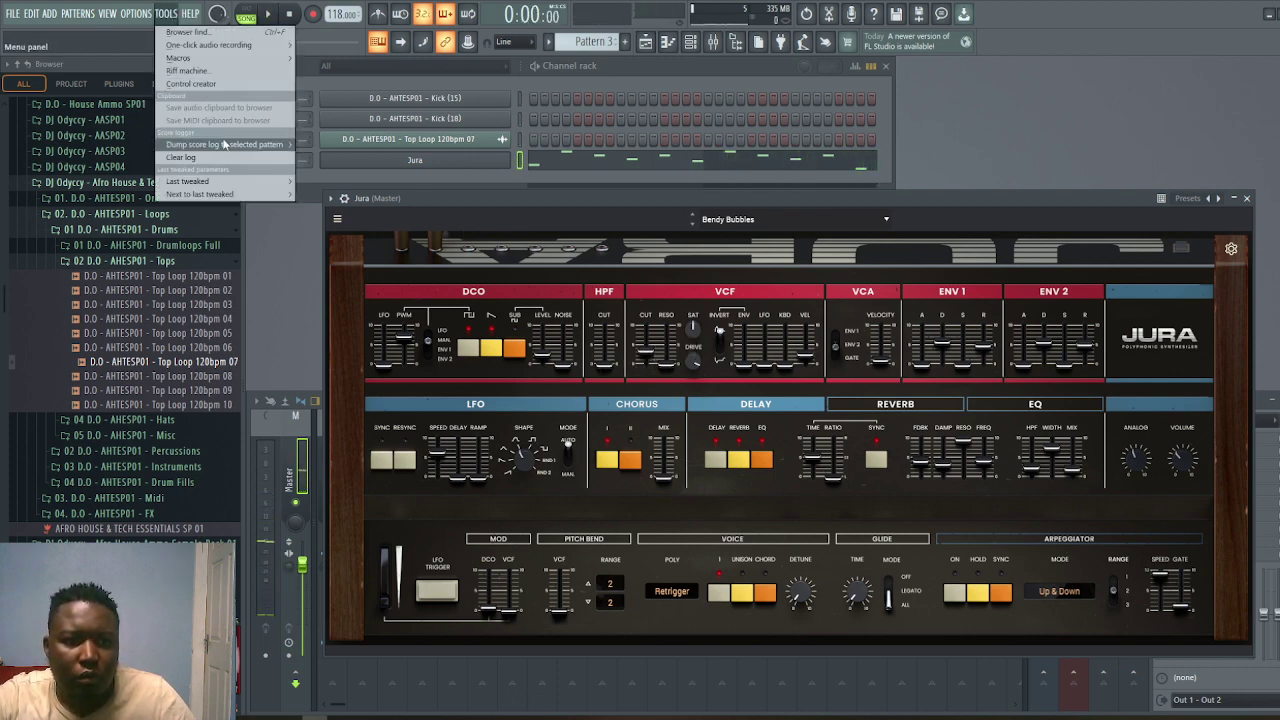
mouse_move(231, 178)
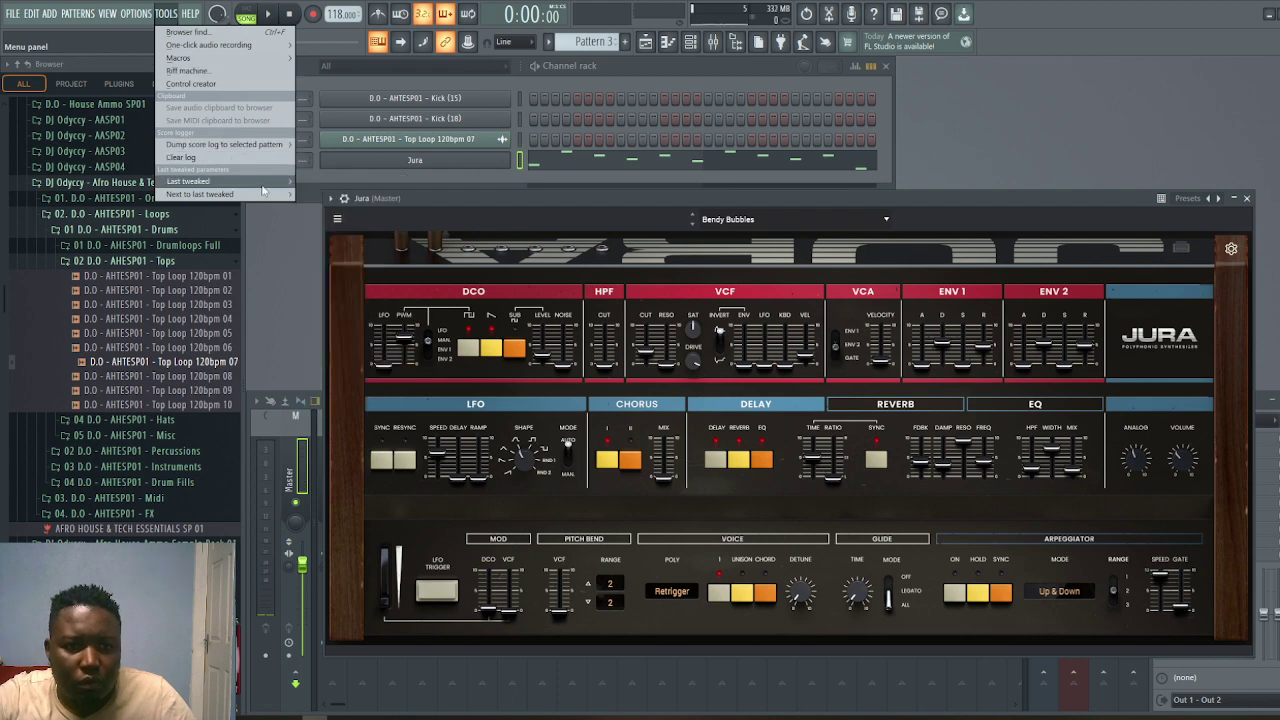
click(345, 272)
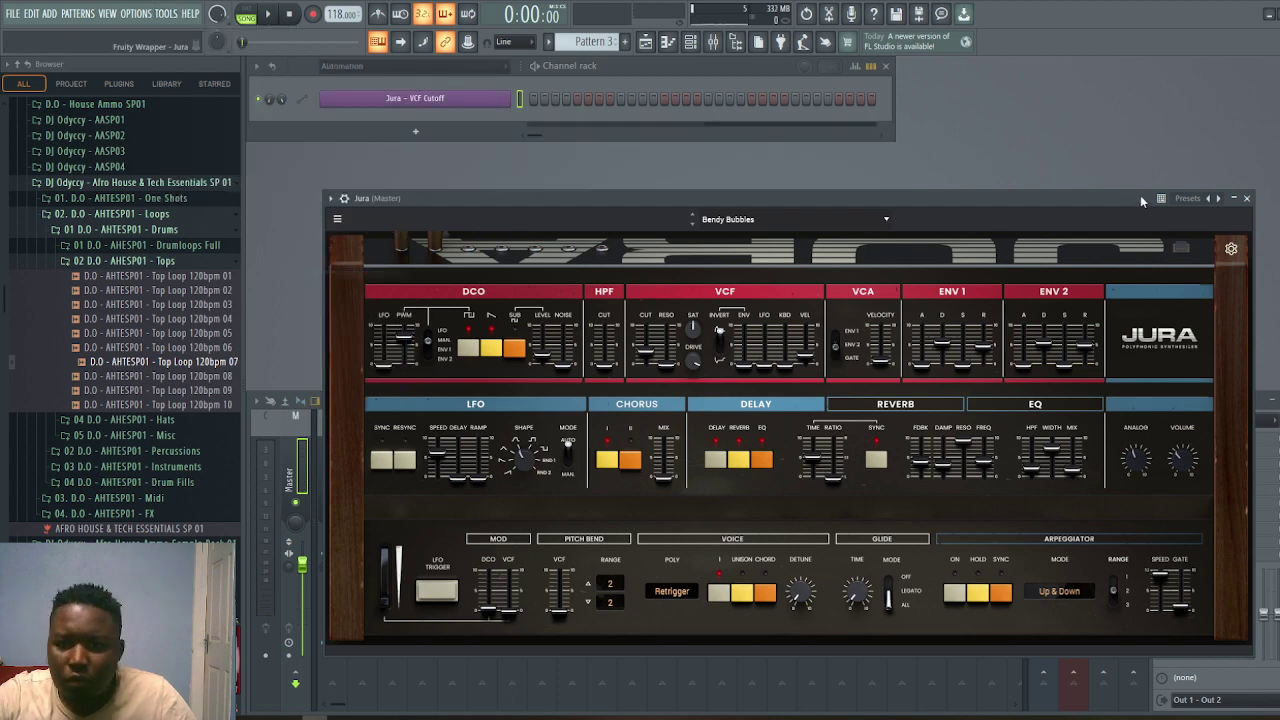
click(1247, 199)
Move the VCF Cutoff automation clip to Track 9 of the playlist, raise its end point to about 76% and play it back
click(645, 41)
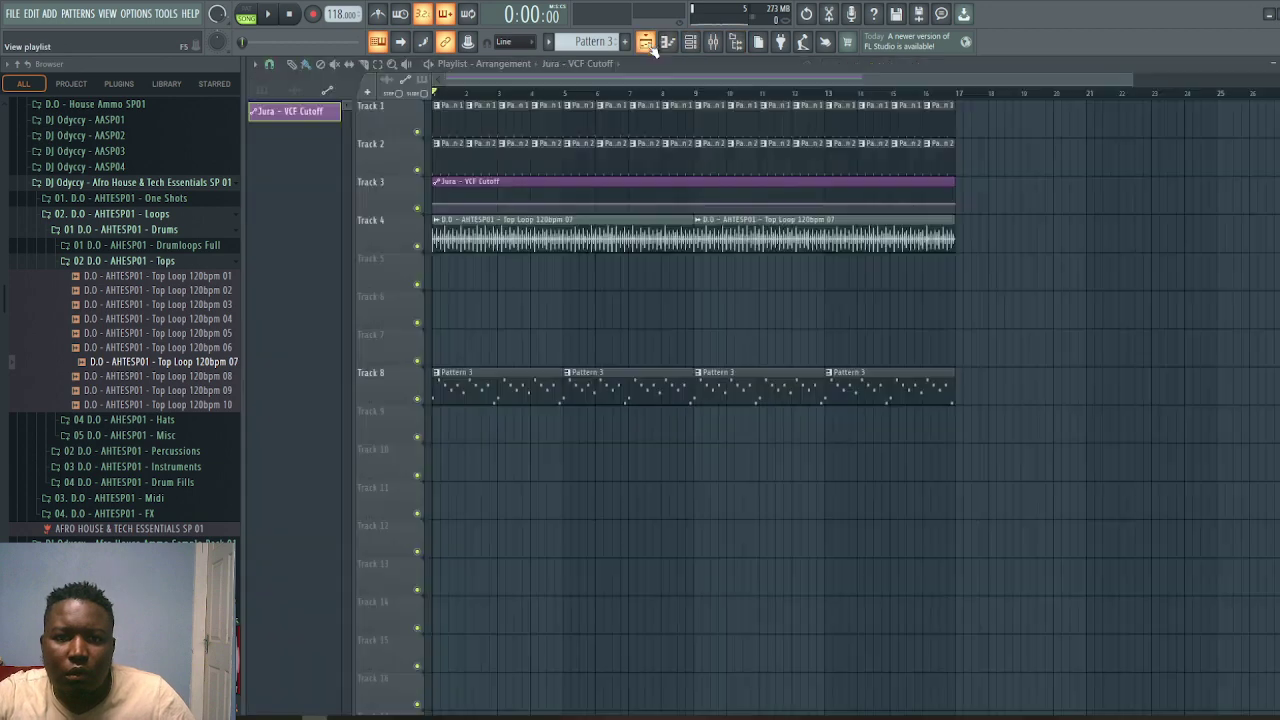
drag(514, 182, 480, 414)
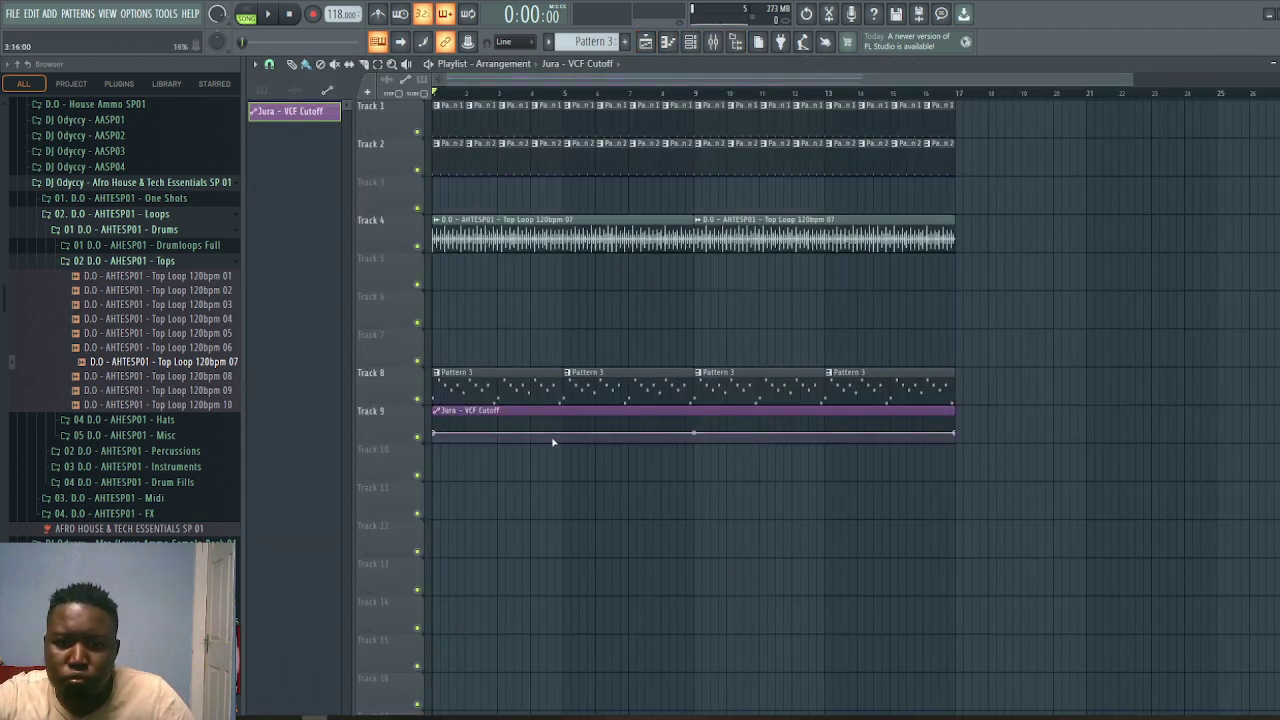
drag(954, 433, 958, 425)
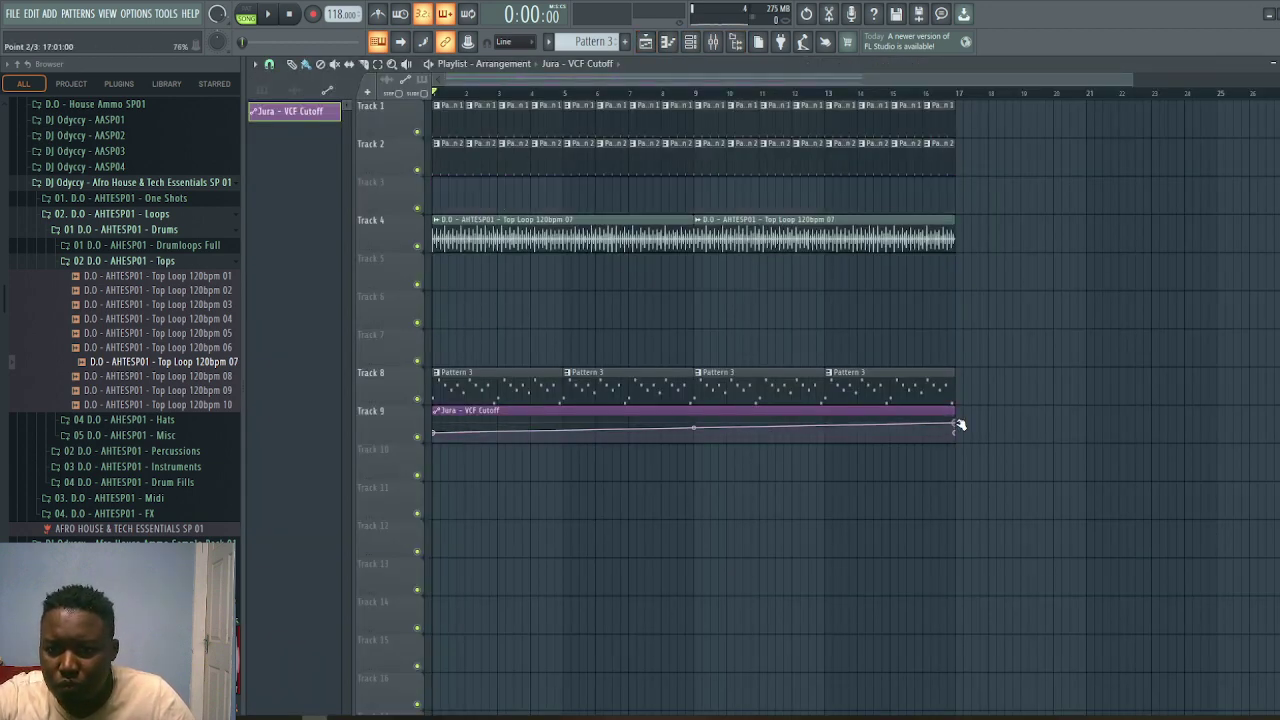
key(space)
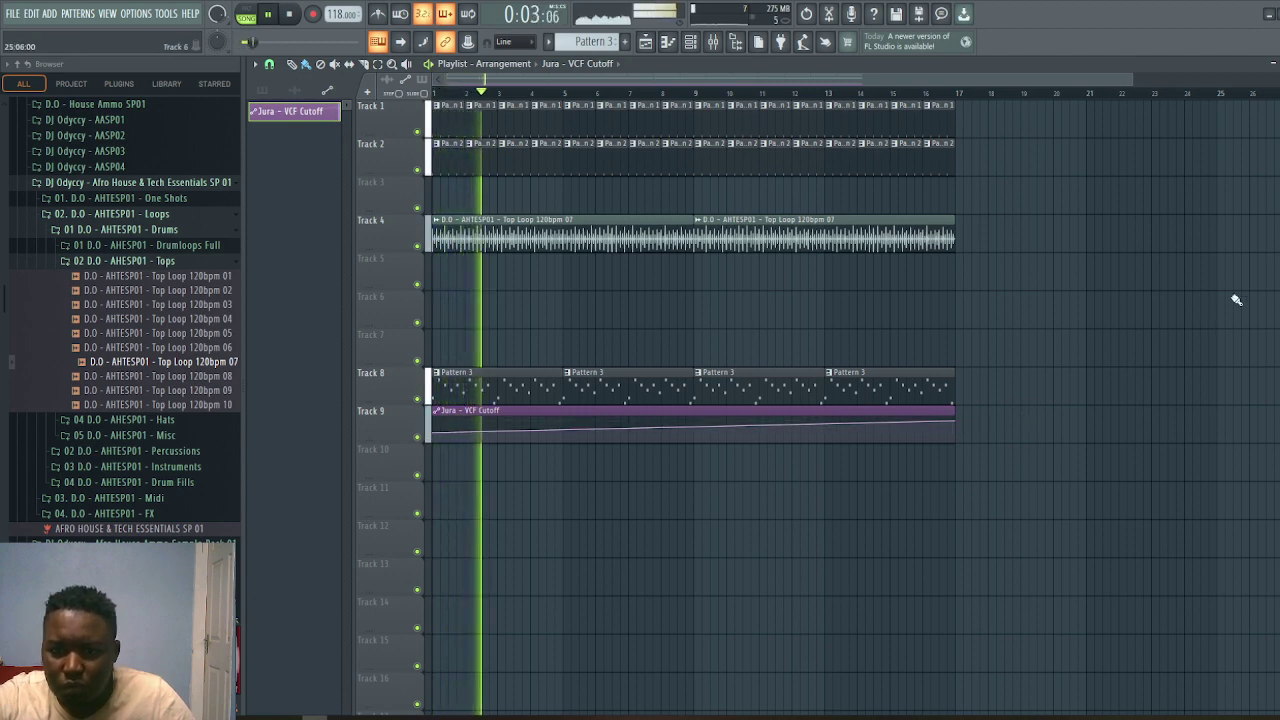
Return to the channel rack and add a GMS synth channel
click(1273, 63)
drag(444, 137, 444, 220)
click(444, 217)
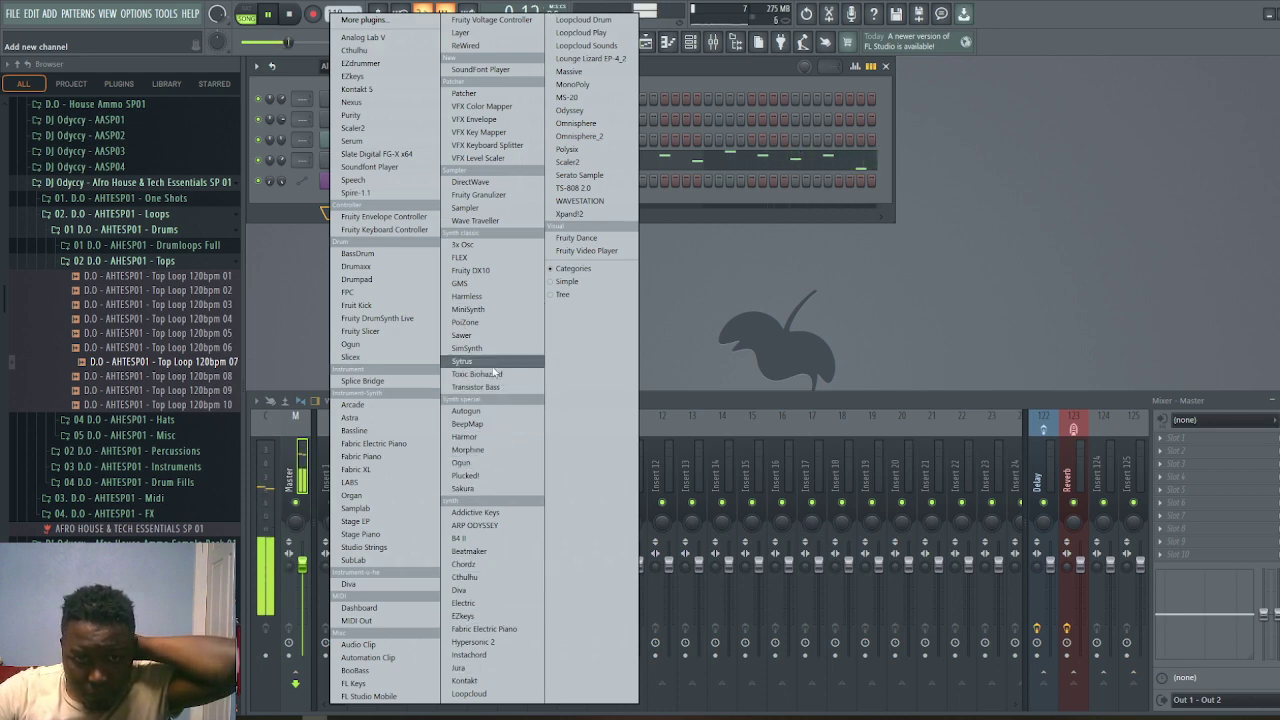
click(469, 284)
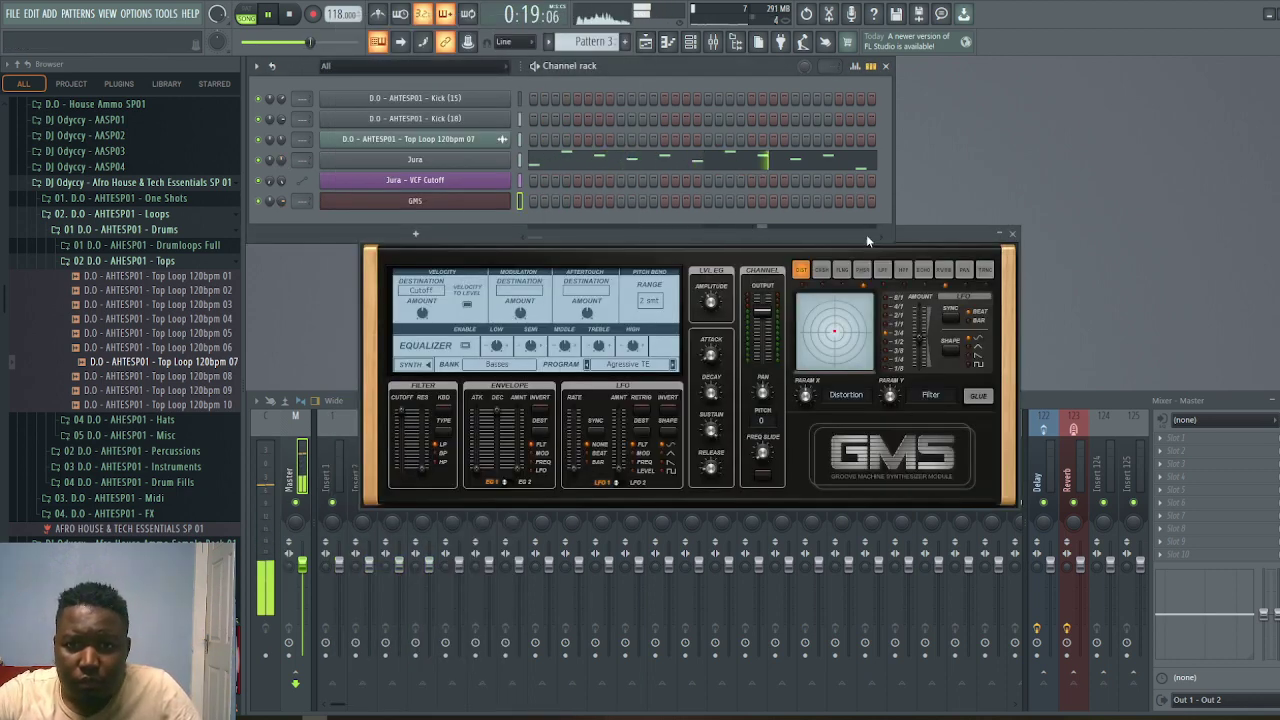
Load the Pad 1 MC preset from the GMS Pads & Textures bank and close the synth window
click(547, 372)
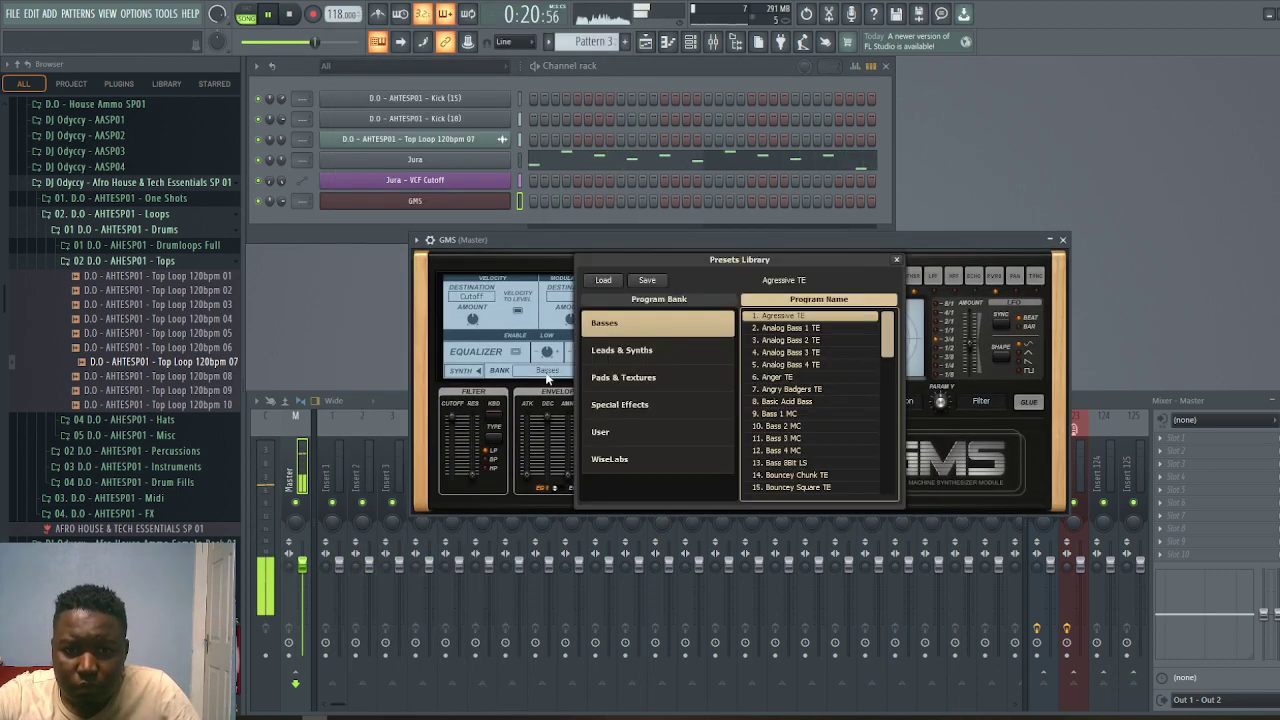
click(624, 376)
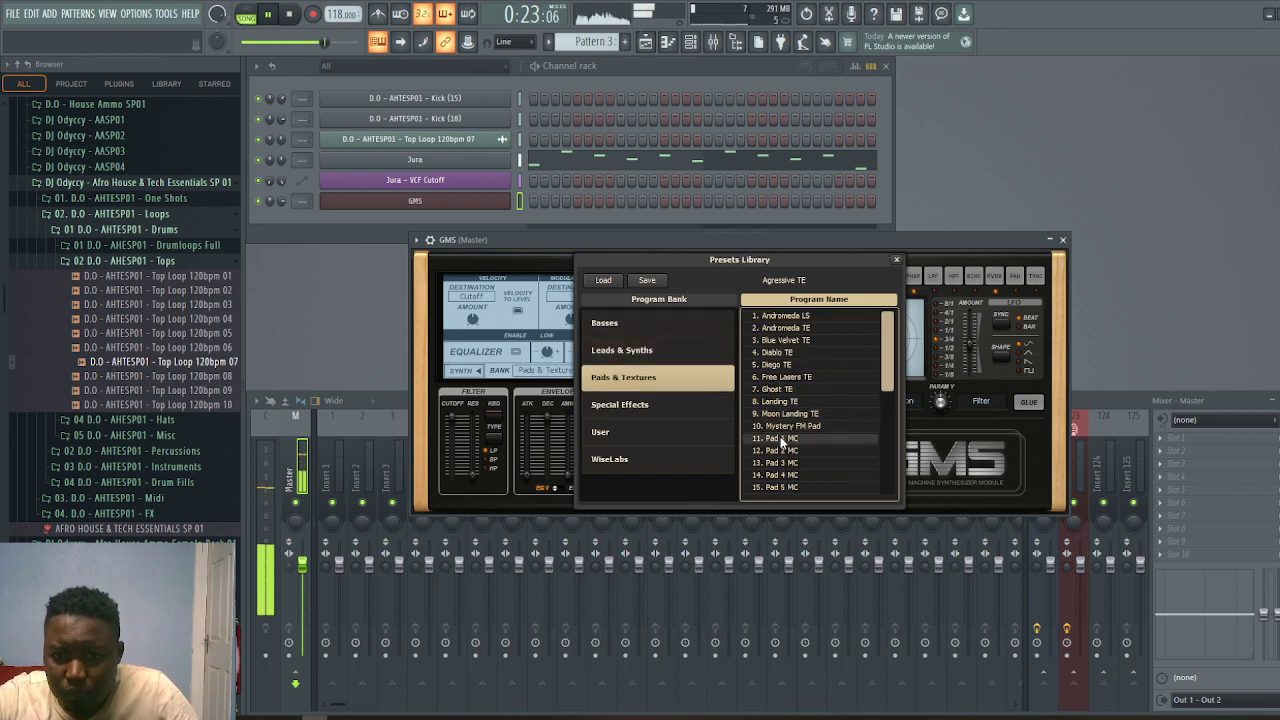
click(782, 439)
click(897, 261)
click(1062, 240)
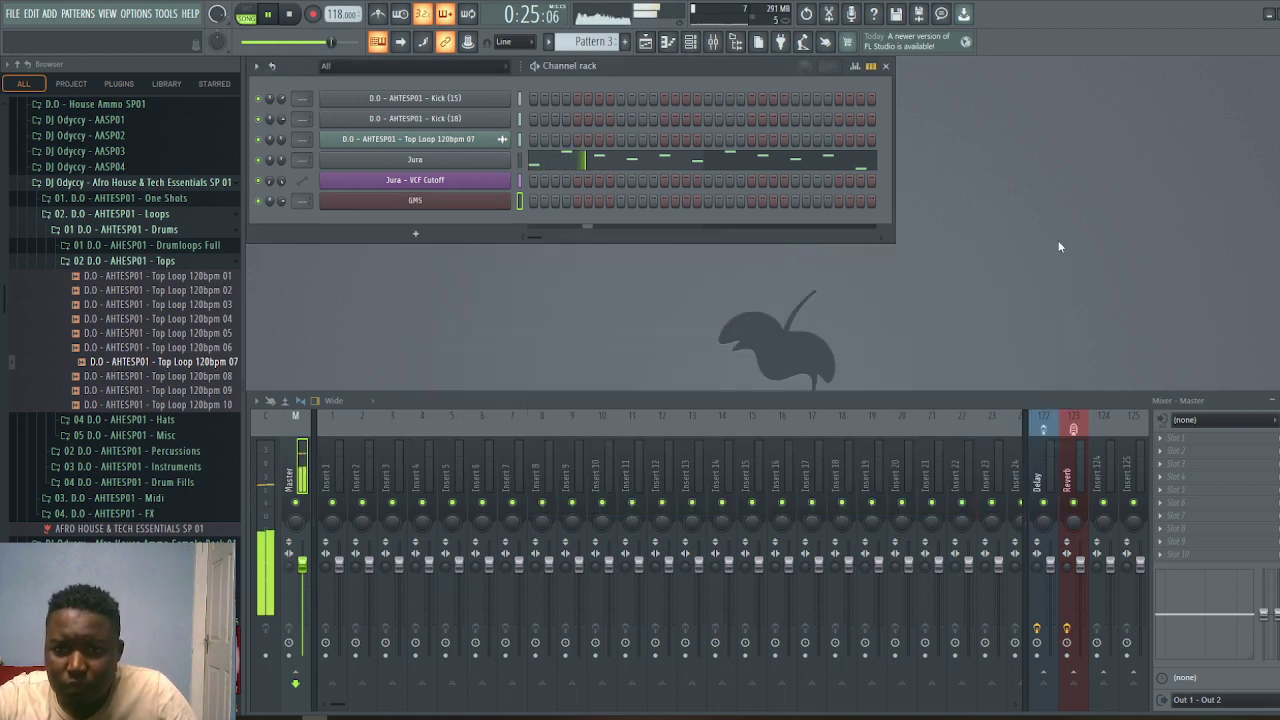
Draw a four-bar A4 note from bar 1 in the GMS piano roll, return to the channel rack and start playback
click(668, 44)
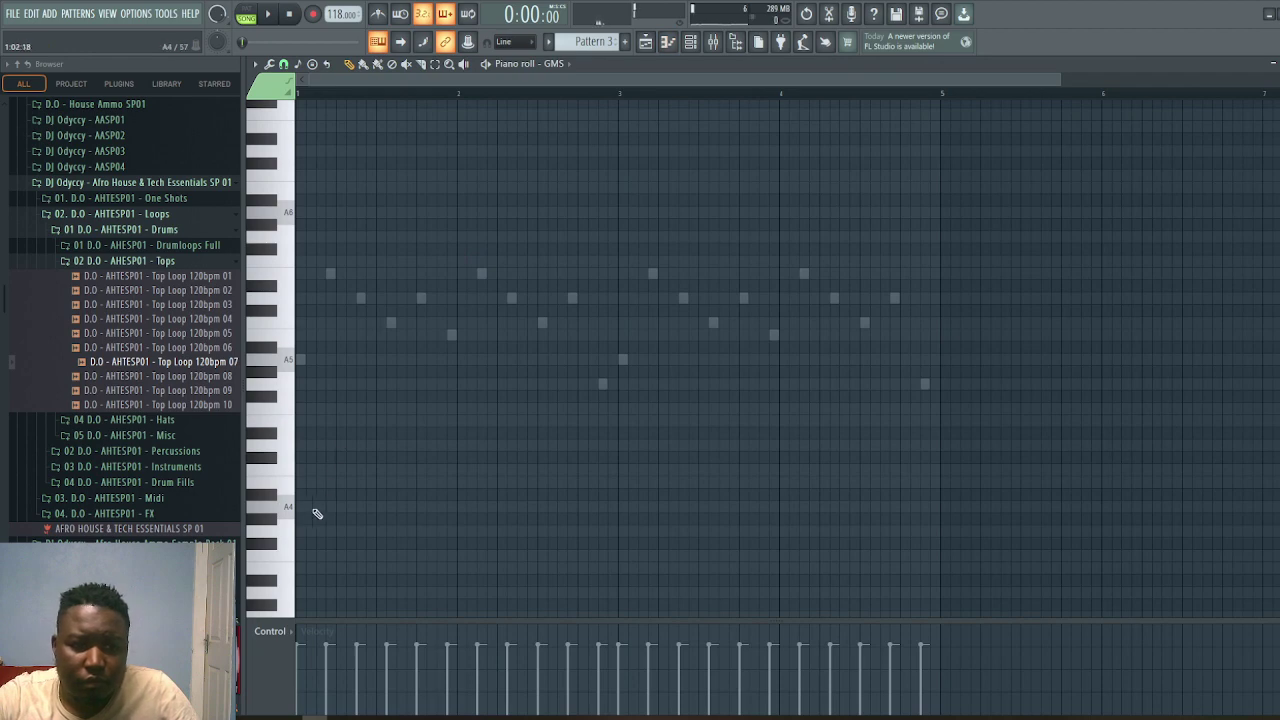
drag(306, 506, 916, 543)
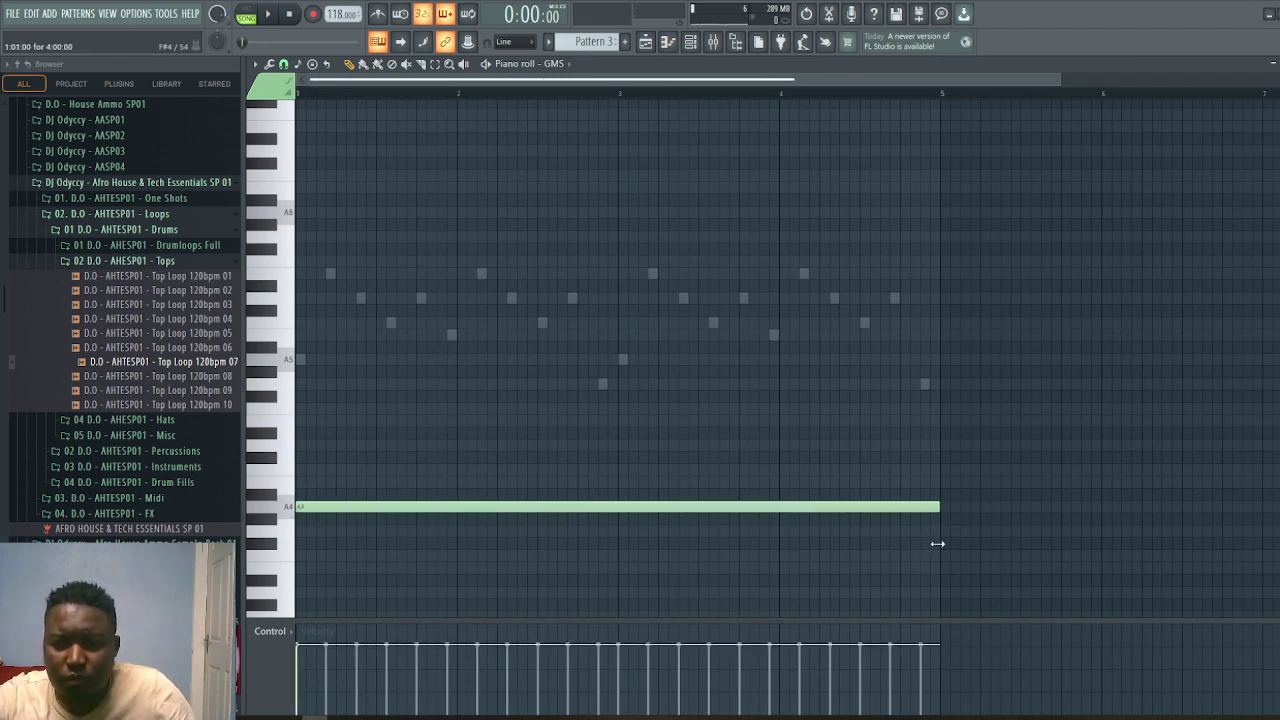
click(1273, 63)
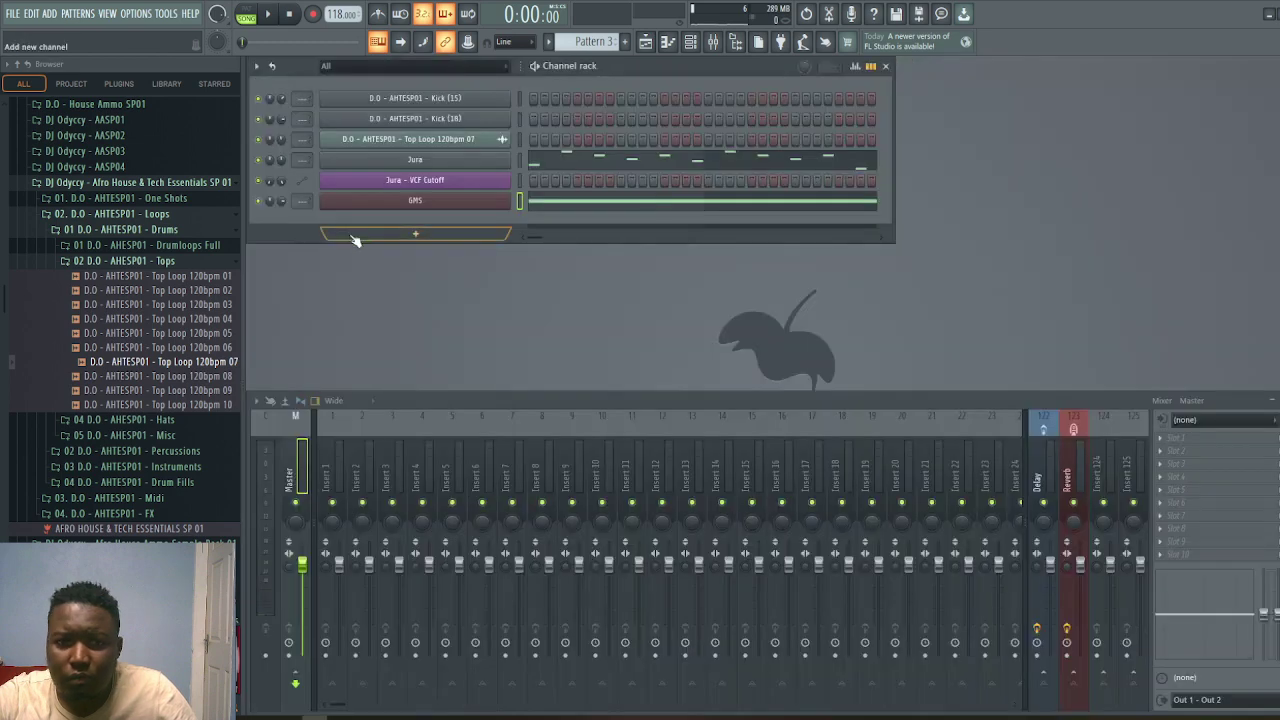
key(space)
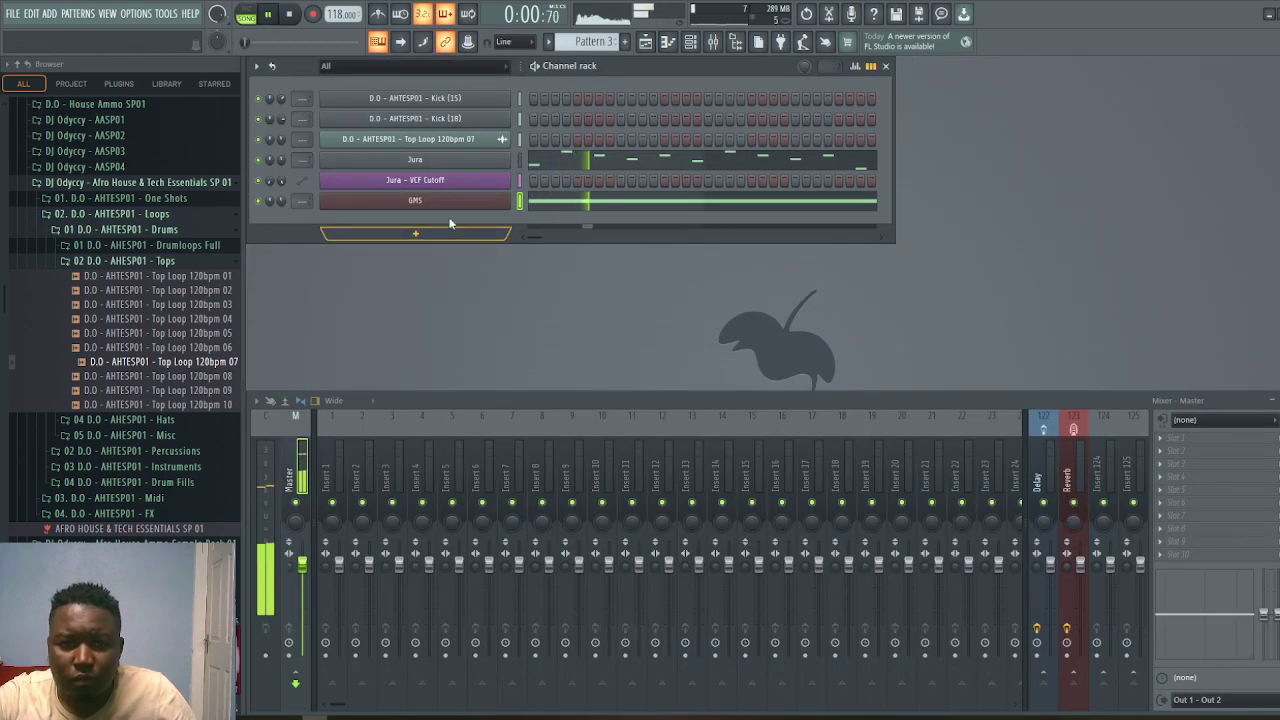
Lower the GMS filter cutoff to about 0.32%, create an automation clip for it and close the synth window
click(446, 205)
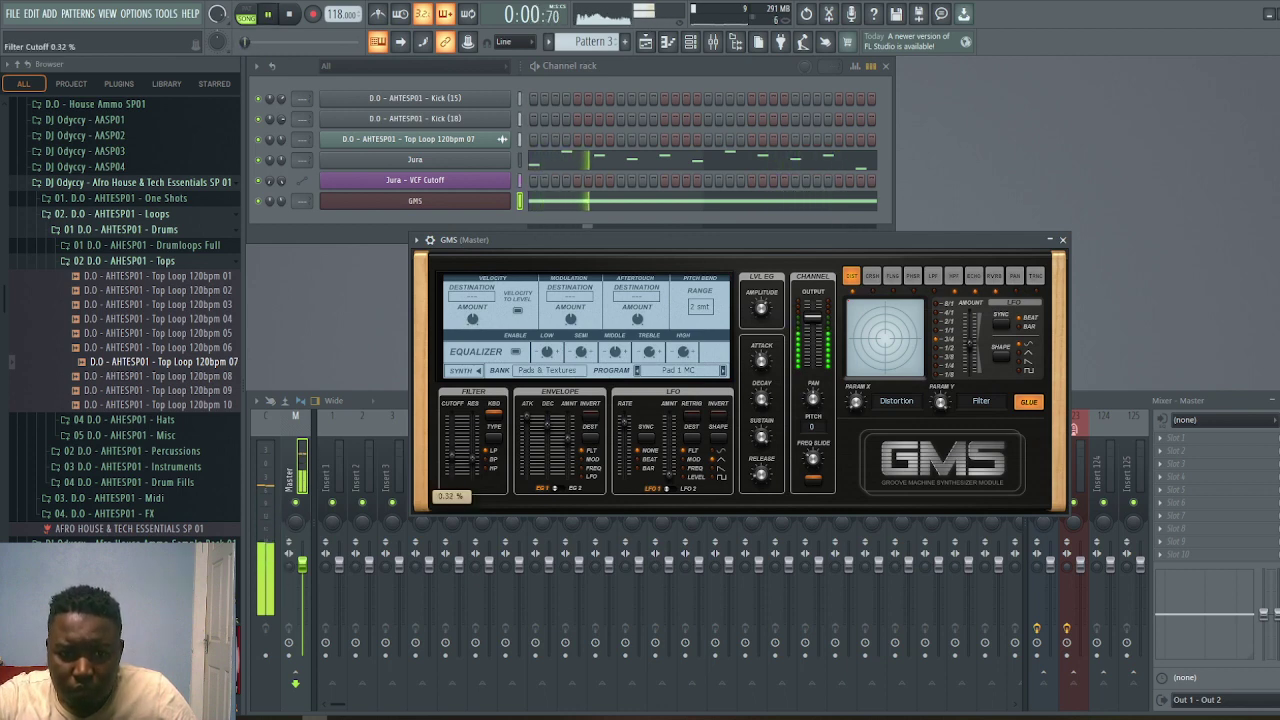
right_click(452, 460)
click(495, 540)
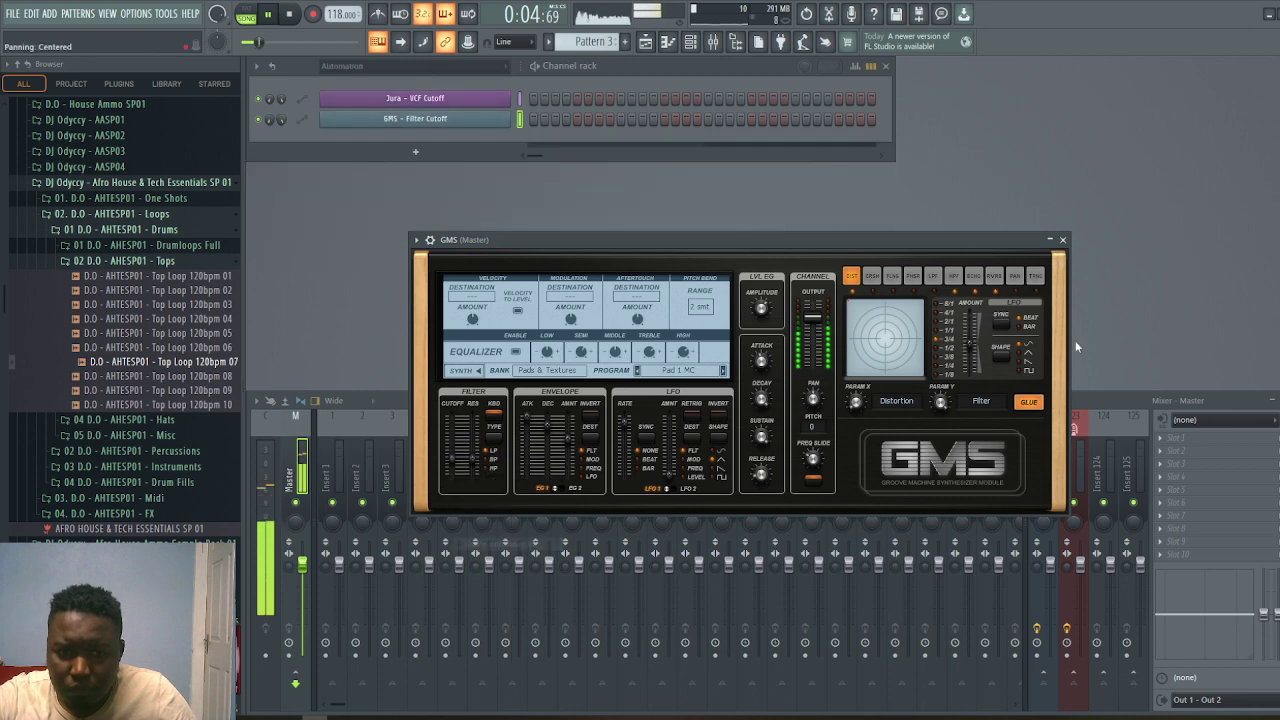
click(1063, 241)
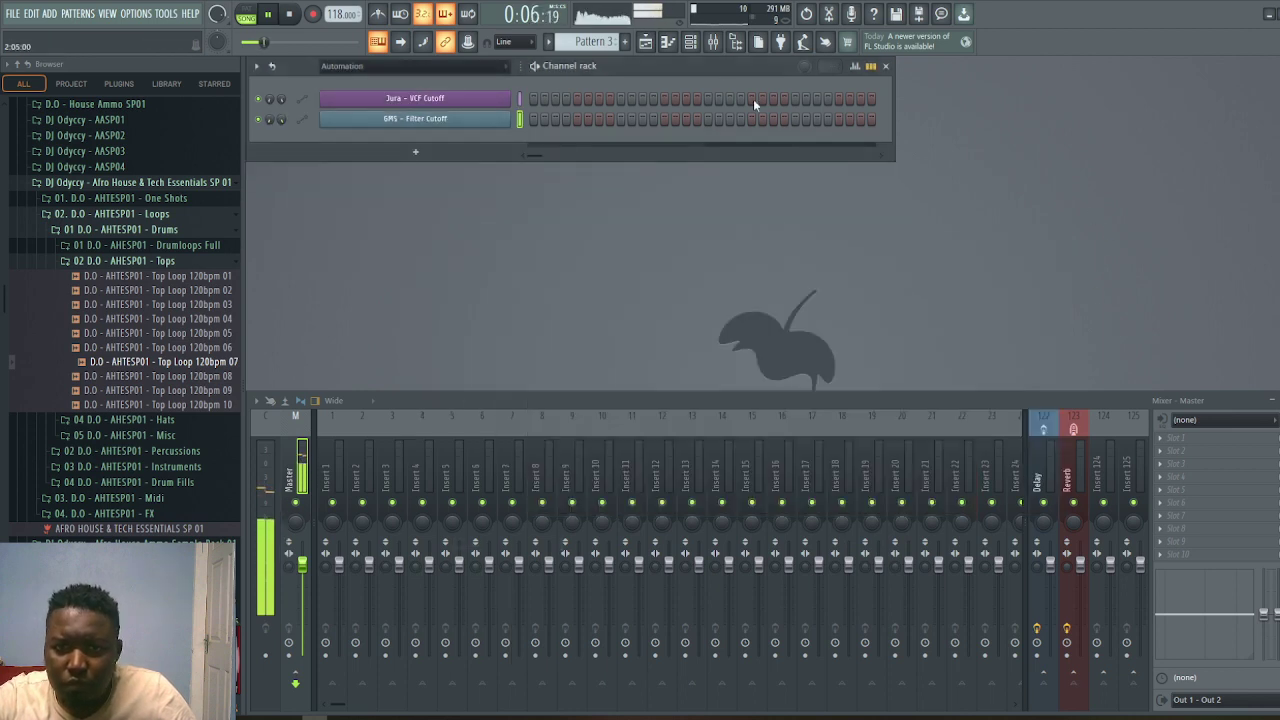
Move the GMS Filter Cutoff clip to Track 10 of the playlist and raise its end point into a gentle rising ramp
click(655, 47)
drag(657, 179, 603, 458)
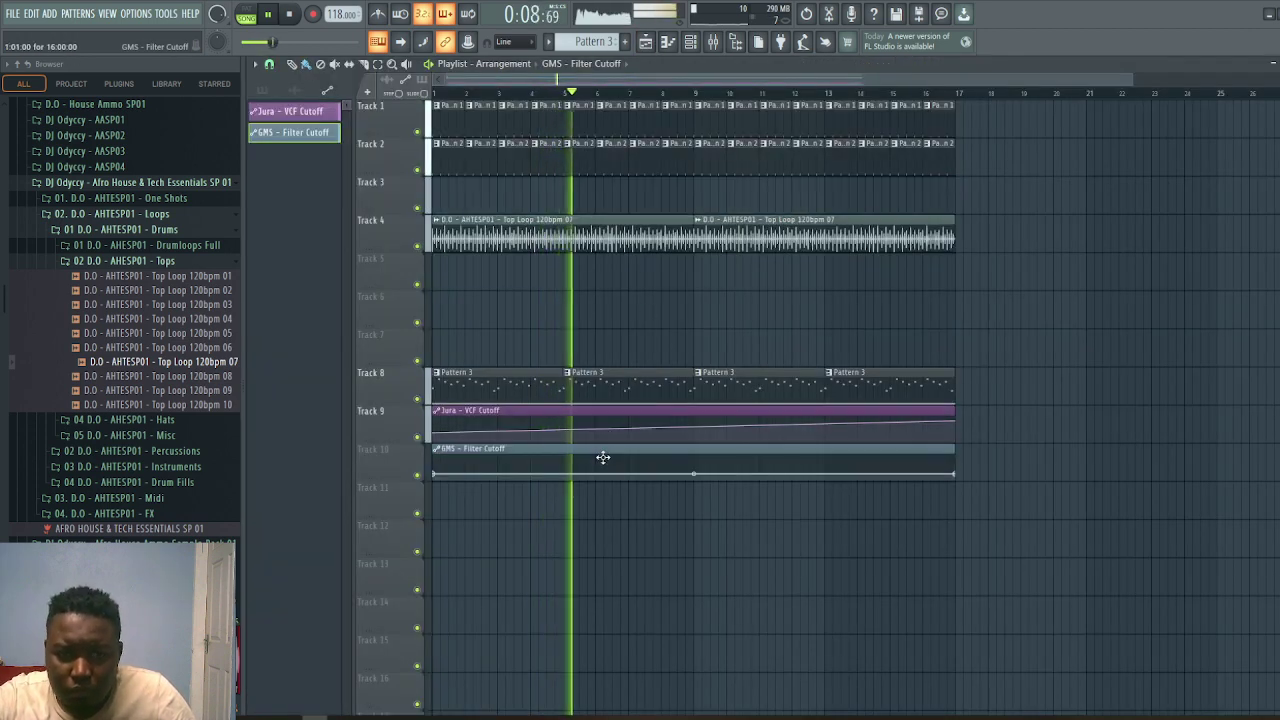
right_click(925, 474)
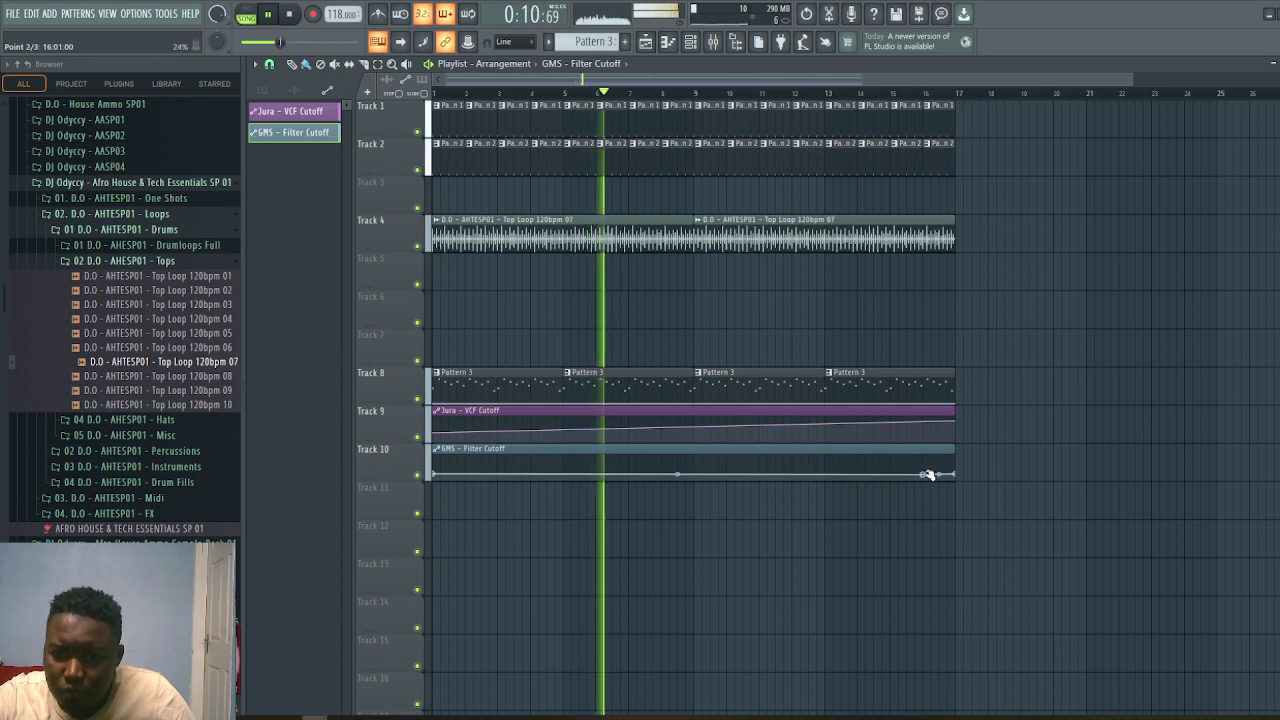
drag(928, 474, 957, 466)
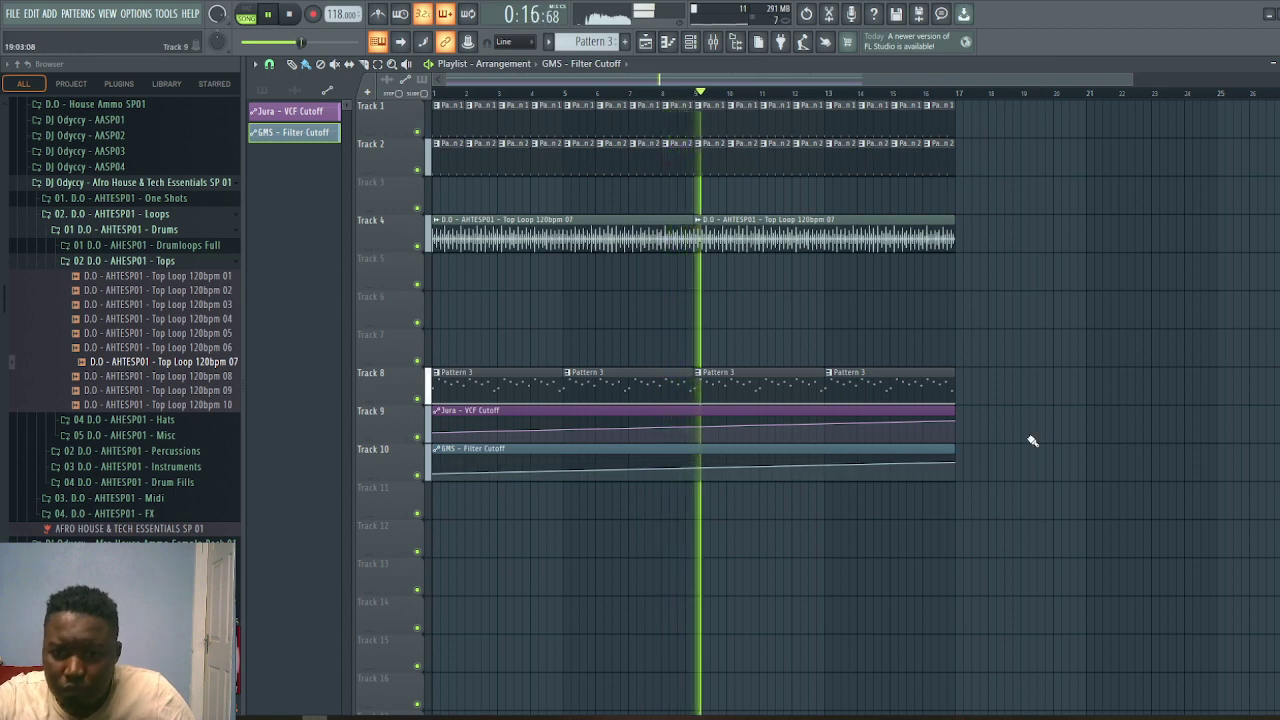
Show all channels in the channel rack and set the GMS channel volume to about 46%
key(F5)
key(F6)
key(F9)
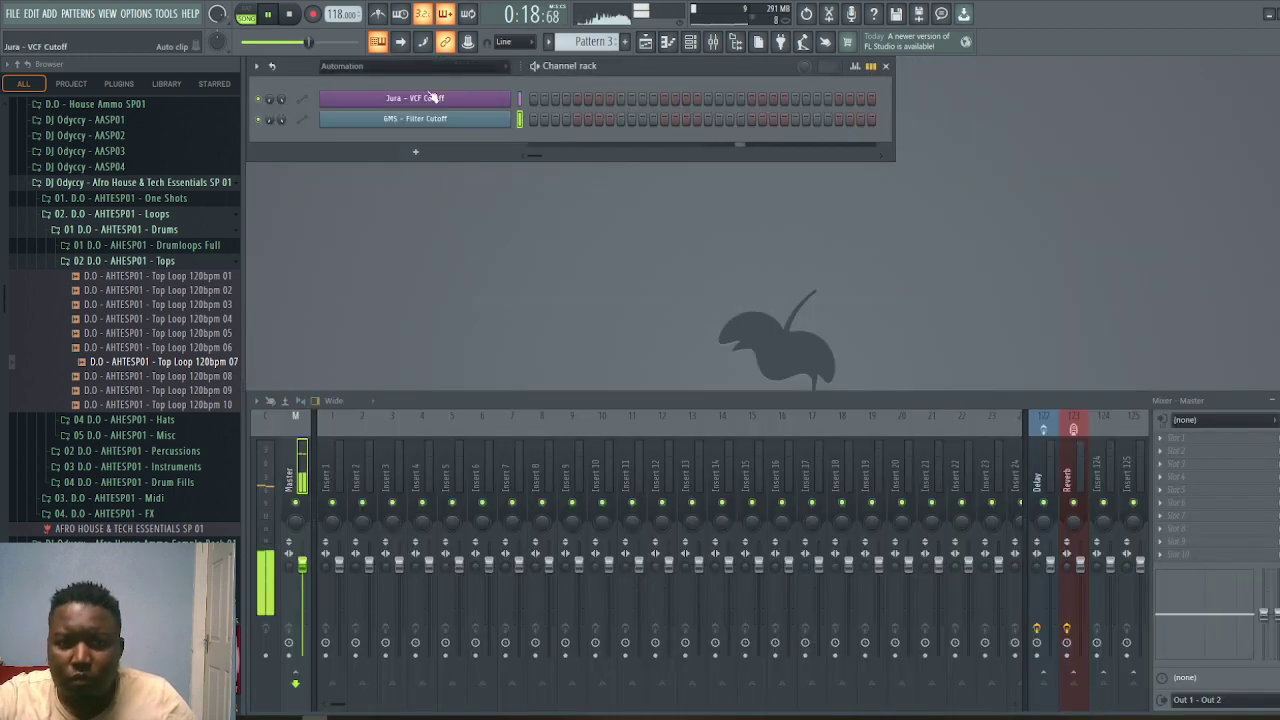
click(341, 66)
click(334, 79)
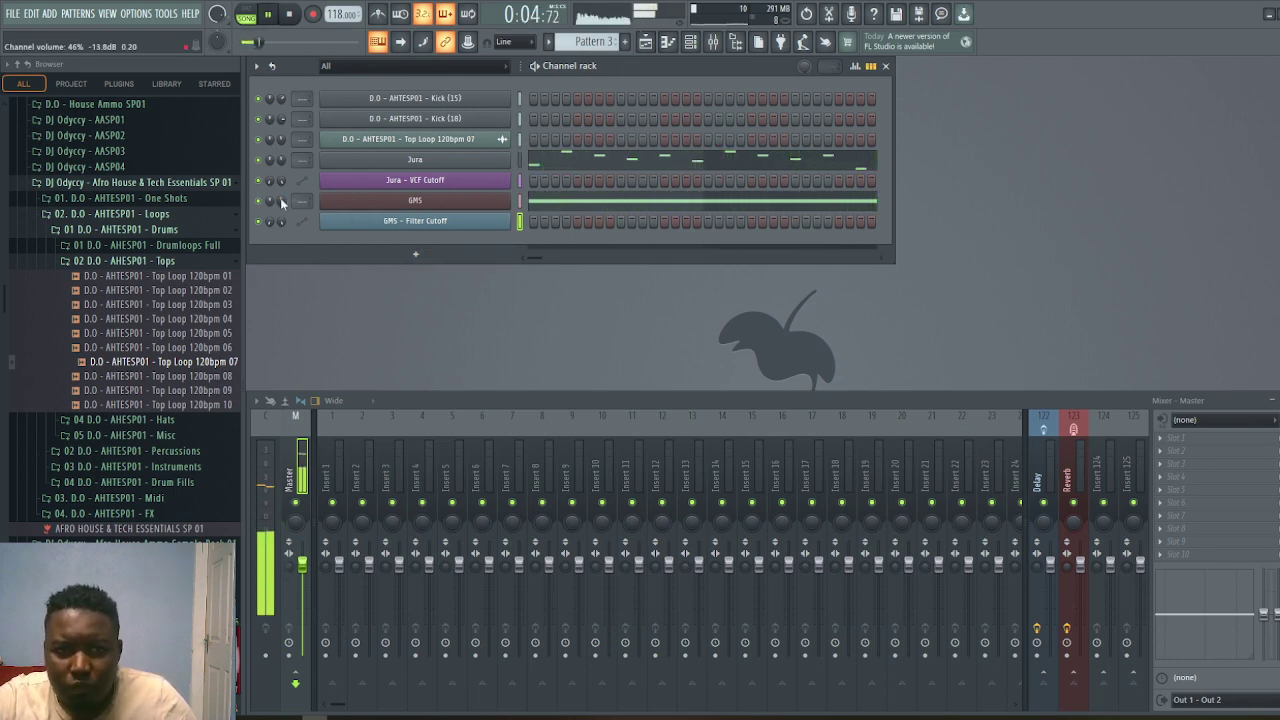
Expand the sample pack's percussion Shakers folder and move both Top Loop clips from Track 4 to Track 3 in the playlist
click(115, 230)
click(180, 247)
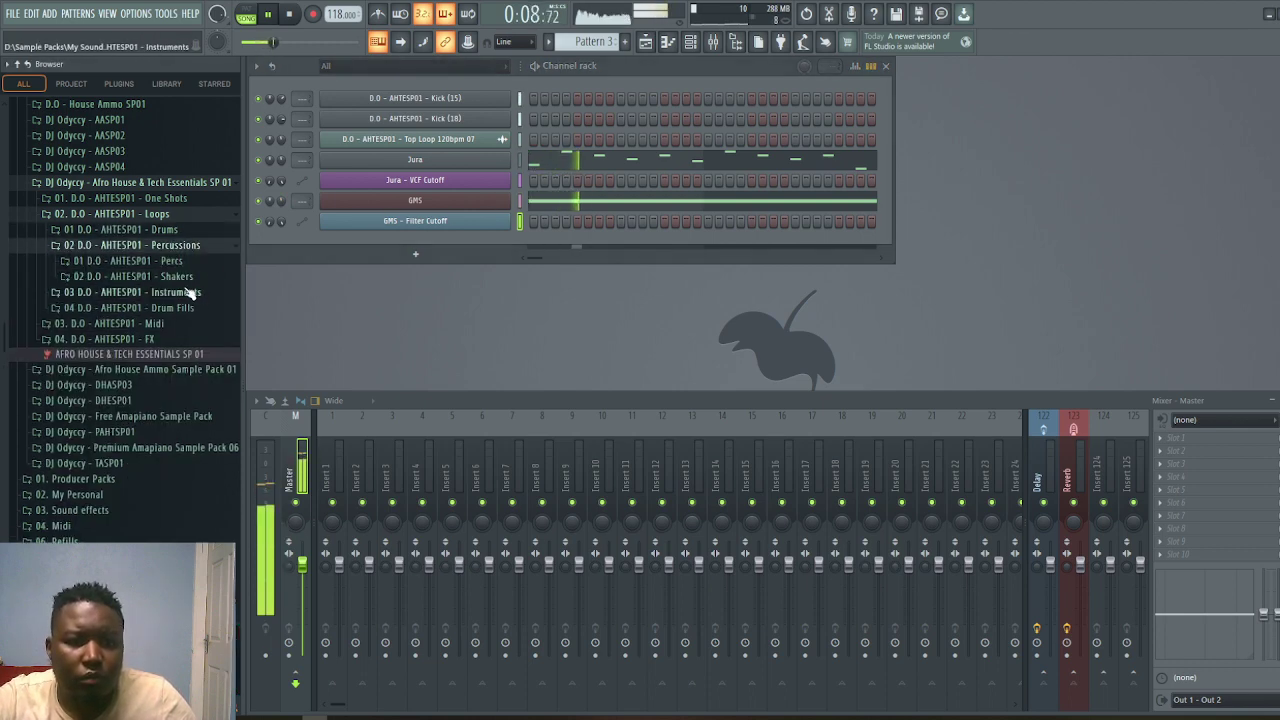
click(170, 277)
click(645, 41)
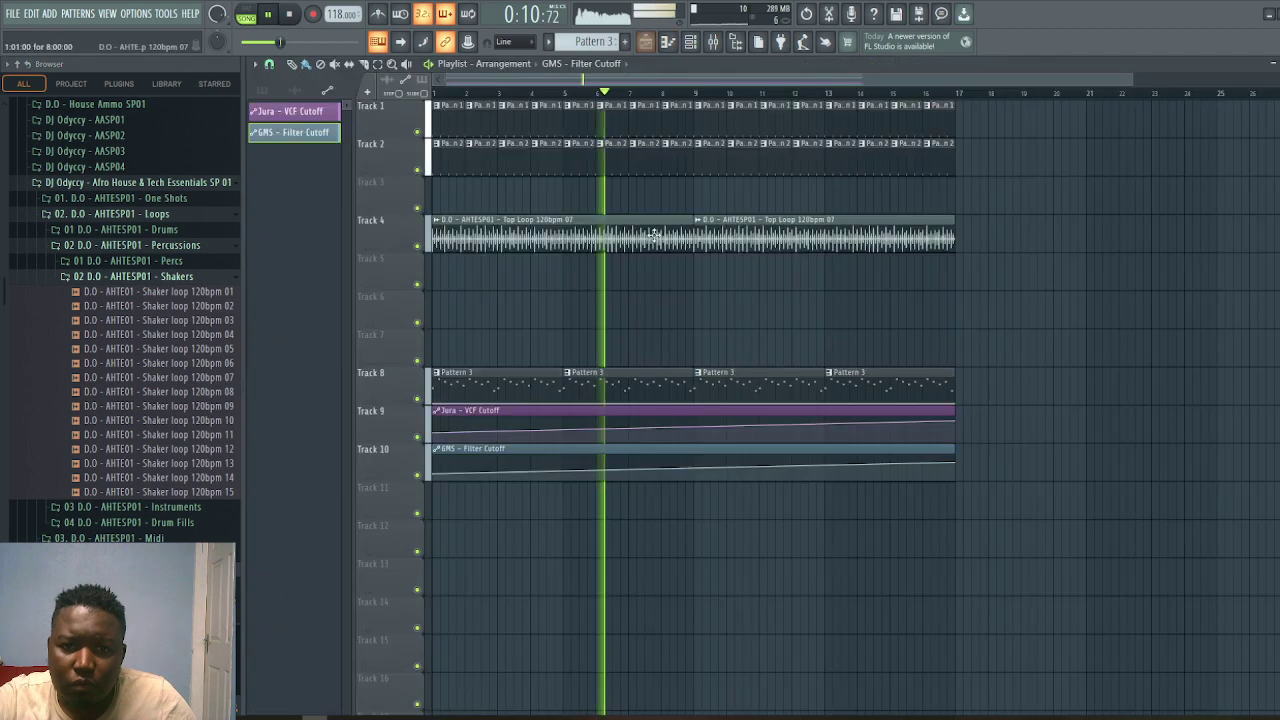
drag(480, 241, 471, 192)
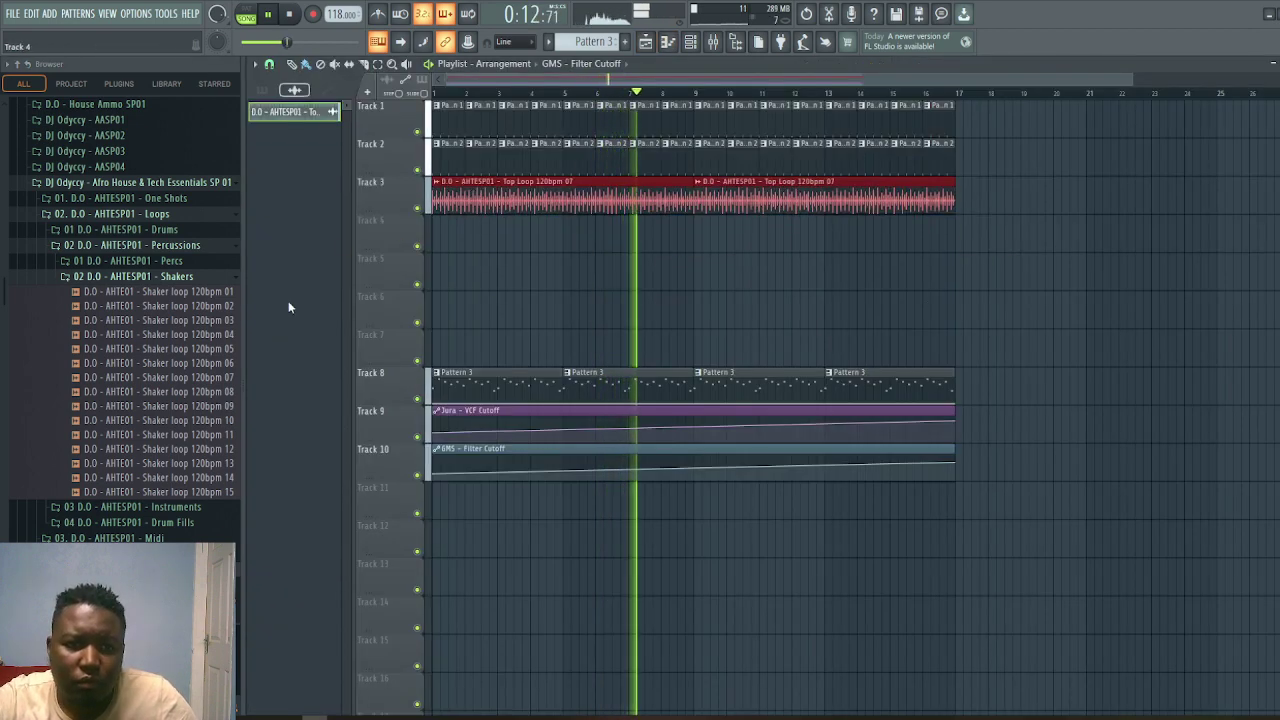
Audition the shaker loops, place Shaker loop 120bpm 04 on Track 4 and repeat it from bar 9 to bar 17
click(178, 308)
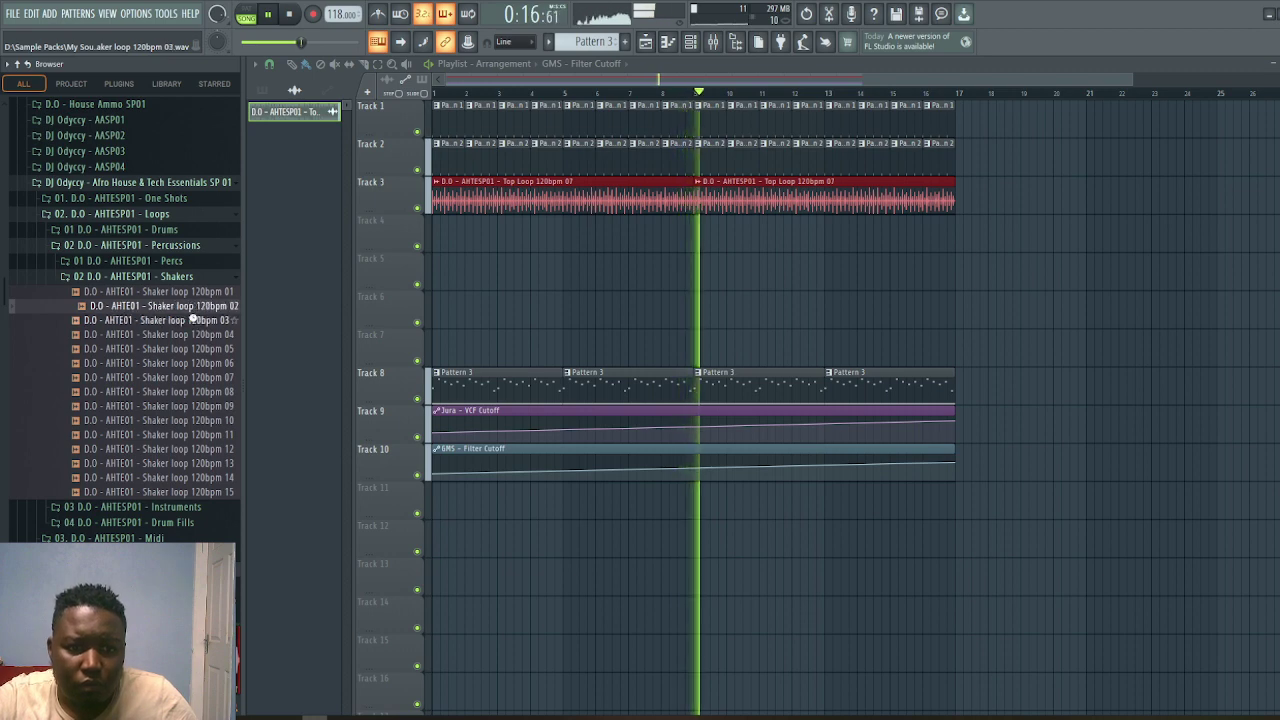
click(197, 322)
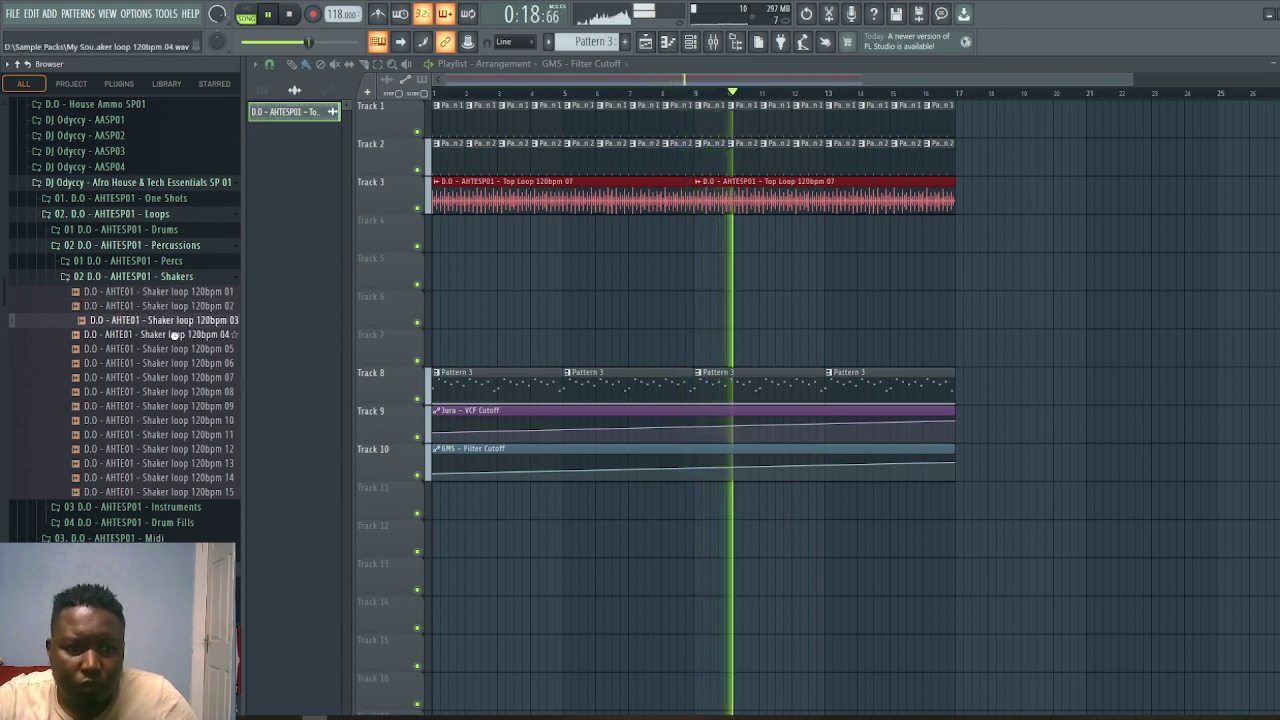
drag(178, 338, 733, 250)
double_click(480, 235)
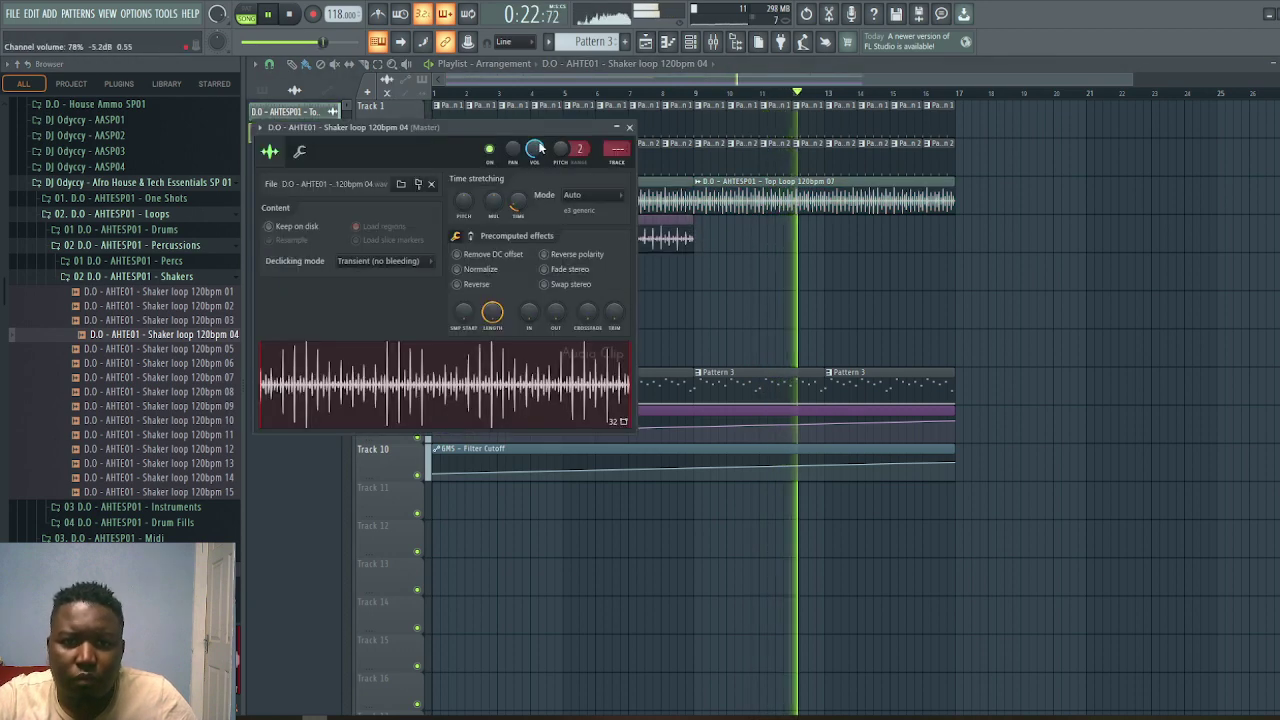
click(629, 127)
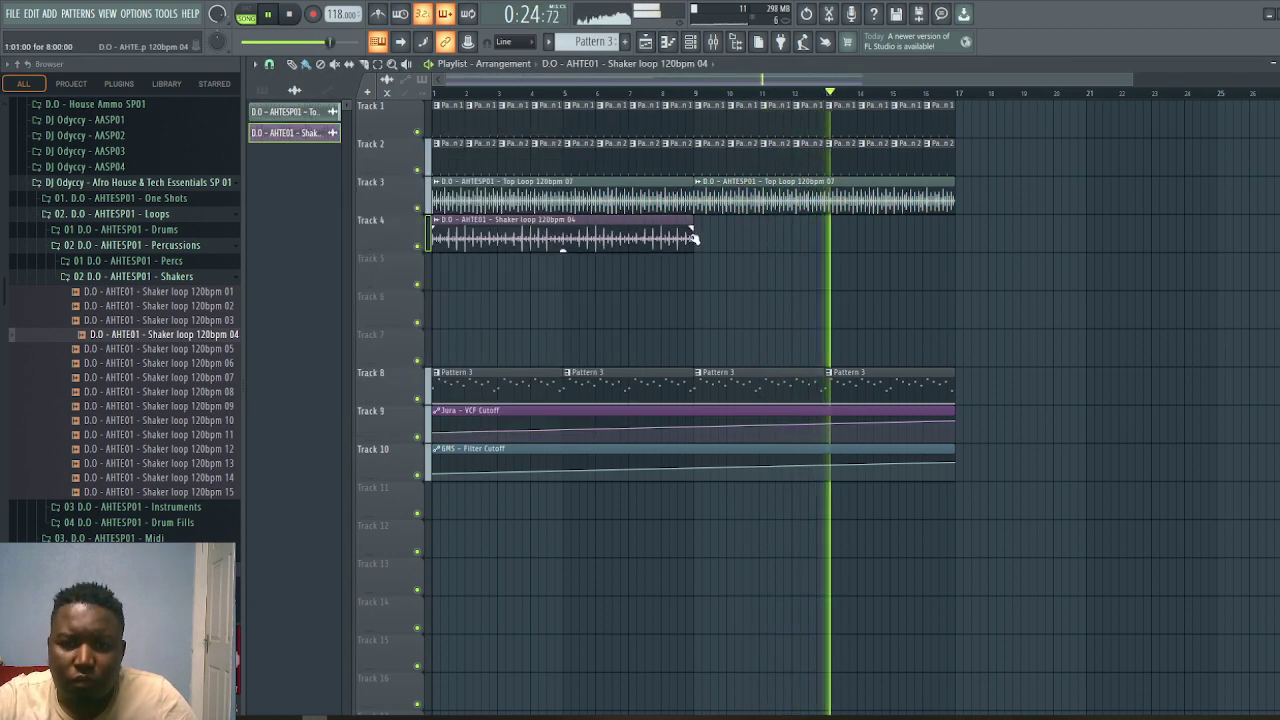
click(700, 238)
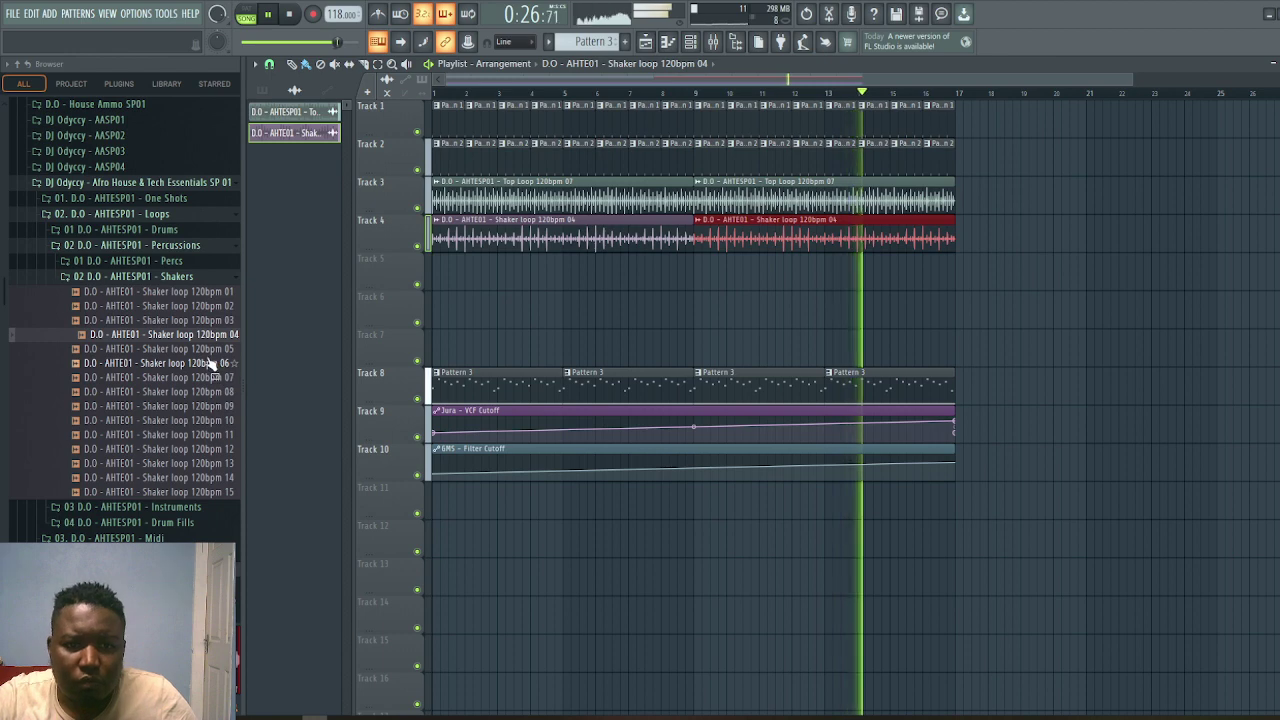
Place Shaker loop 120bpm 06 at the start of Track 5 and repeat it from bar 9 to bar 17
drag(205, 360, 587, 277)
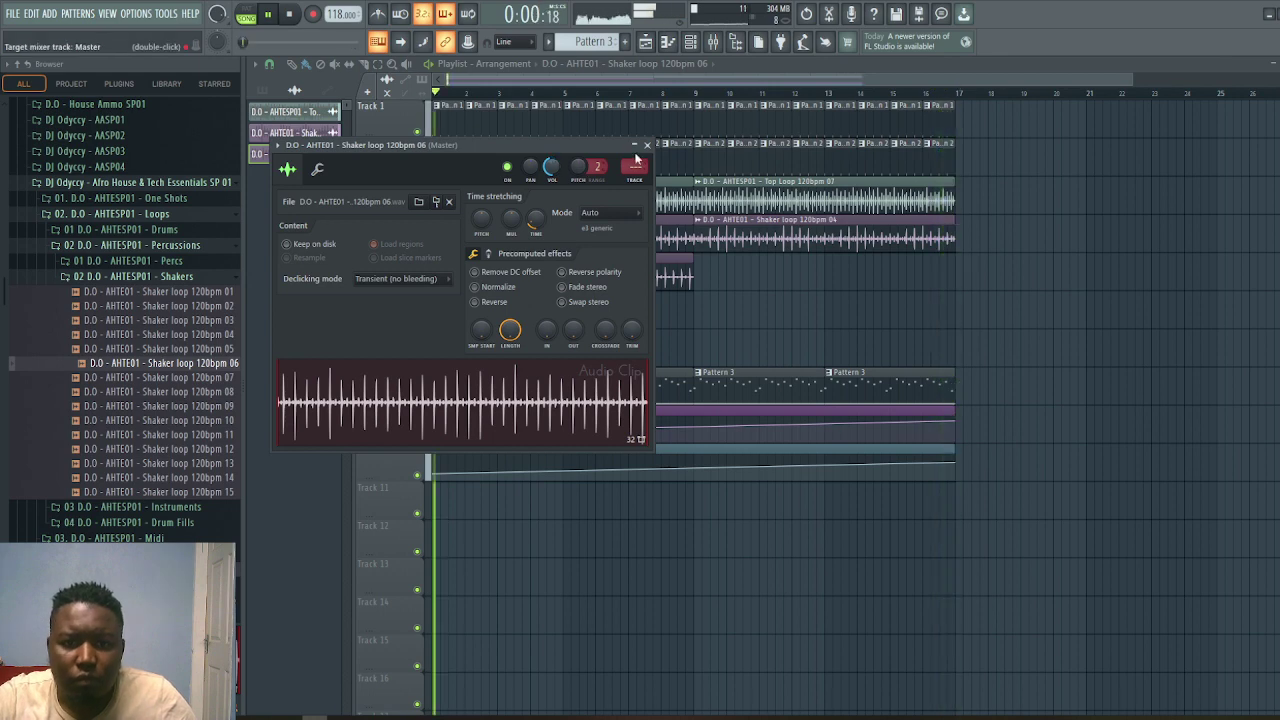
click(647, 145)
click(700, 271)
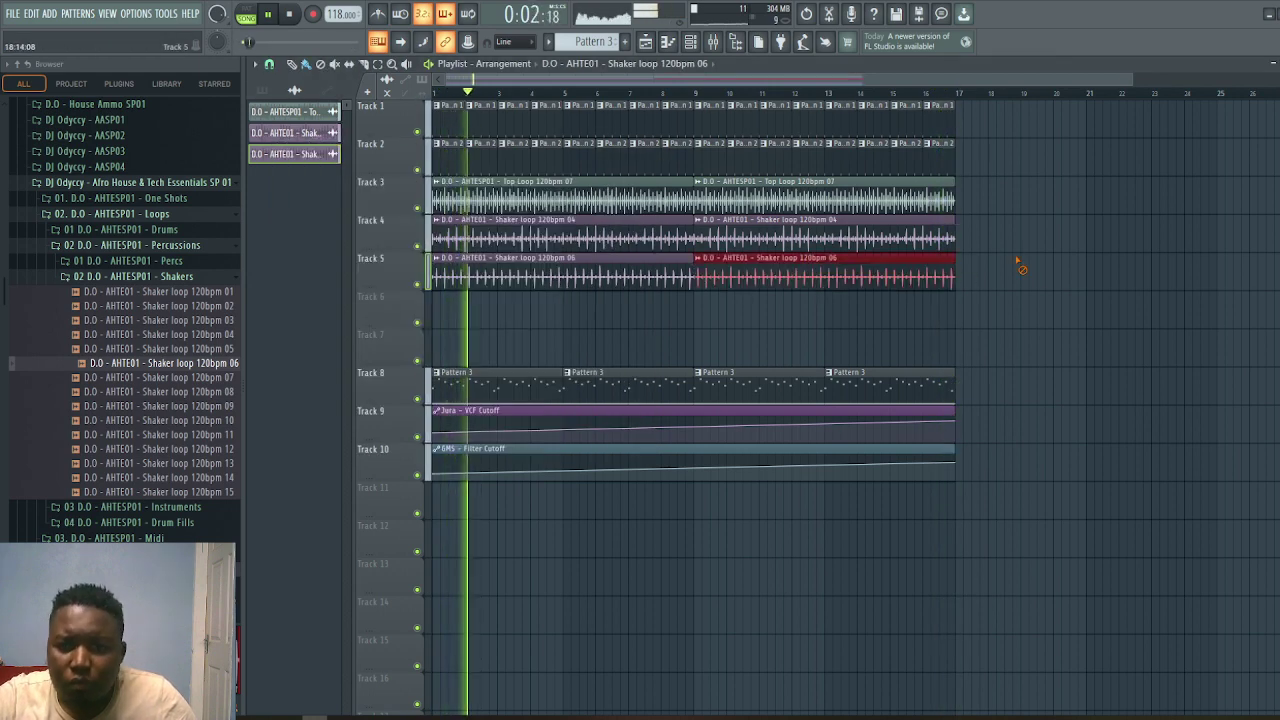
Show all channels in the channel rack and move the two shaker loop channels up directly below the Top Loop channel
key(F5)
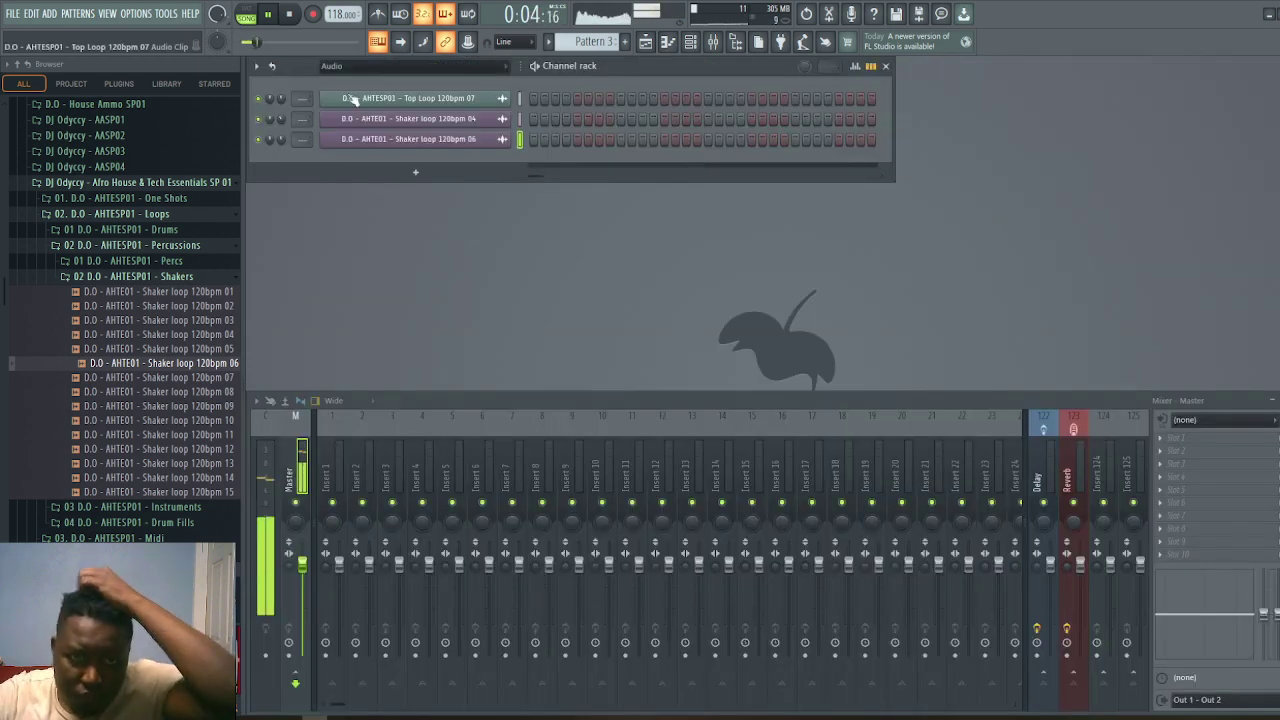
click(332, 66)
click(327, 80)
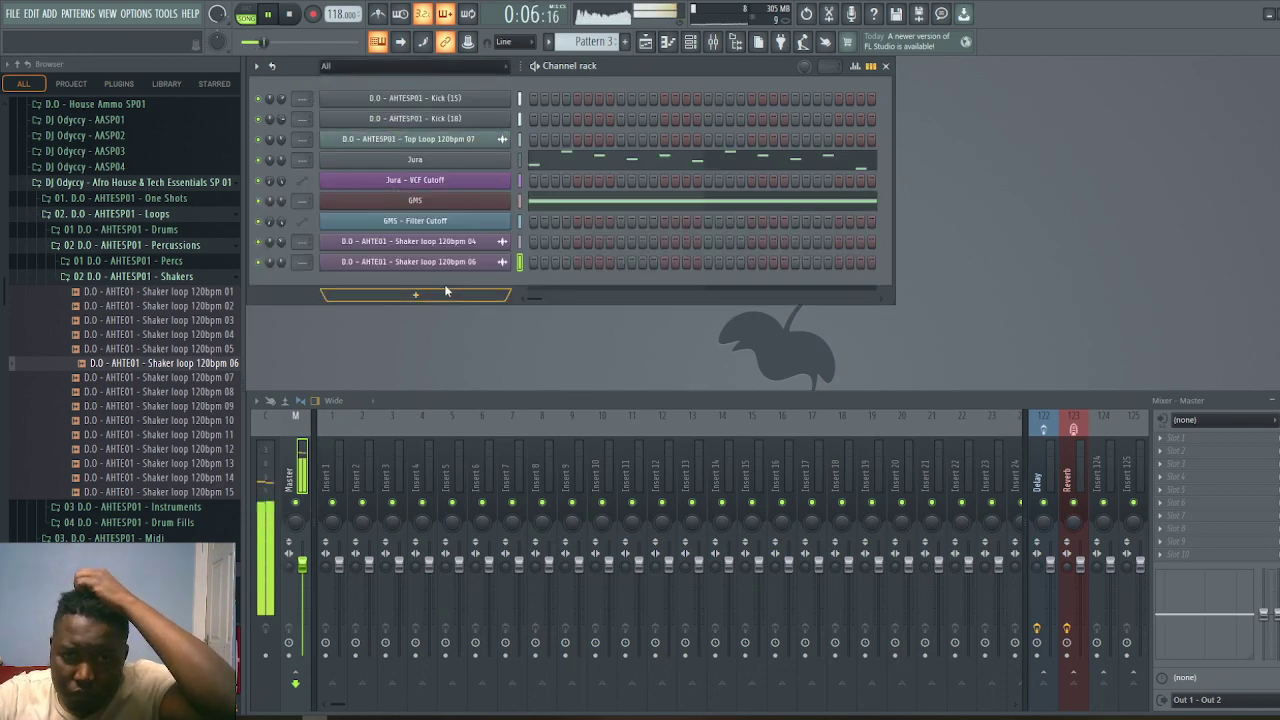
key(alt+Up)
key(alt+Up)
key(alt+Up)
key(alt+Up)
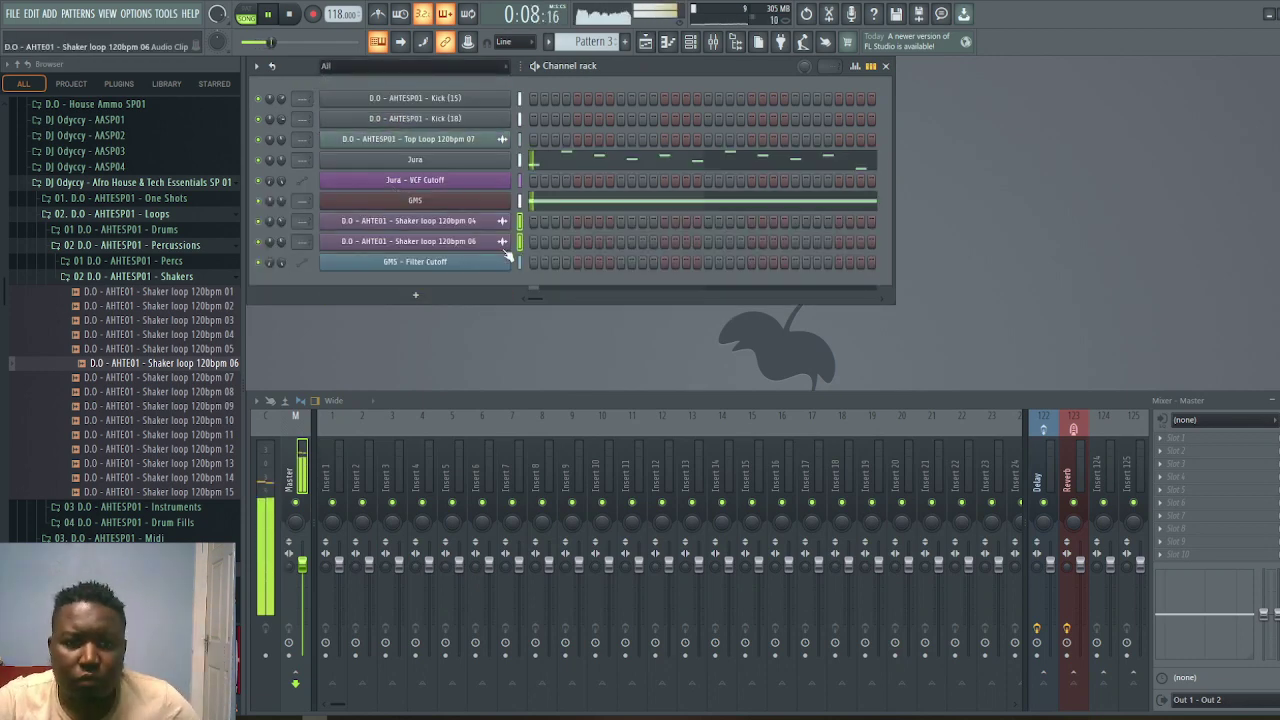
Add a Harmor channel, load its Analog bass 2 preset and open the channel's piano roll
click(495, 295)
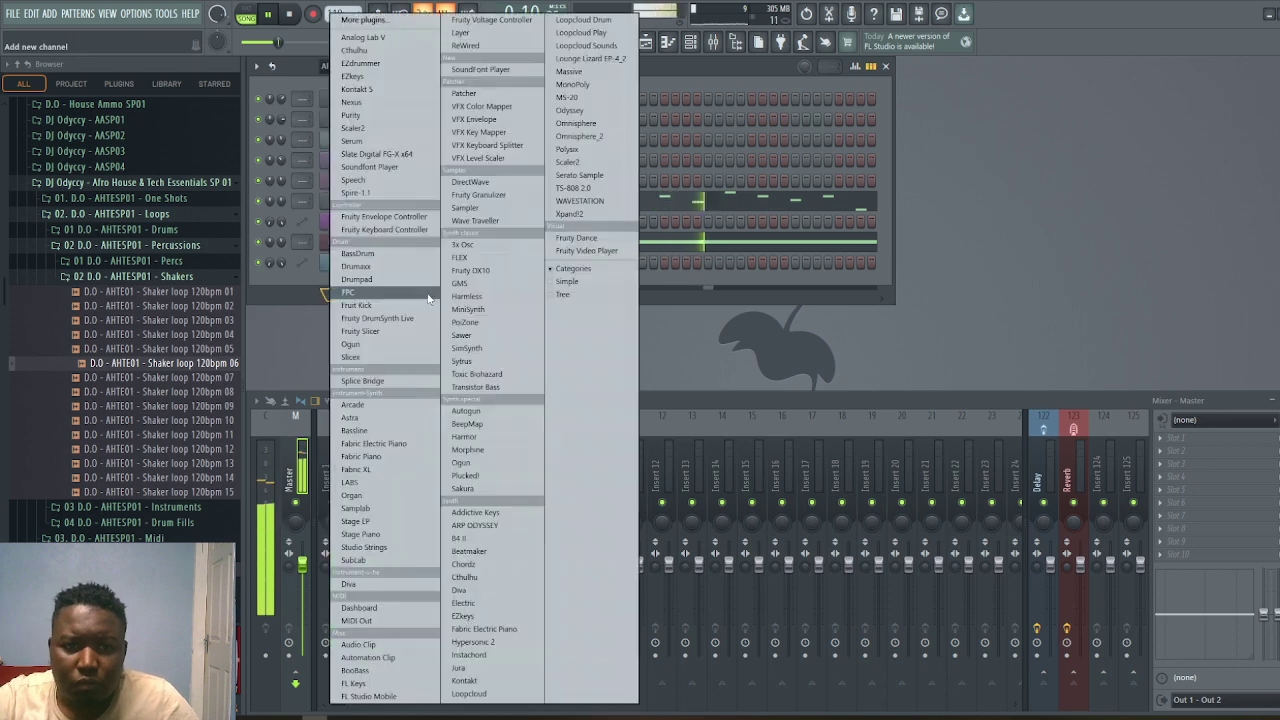
click(466, 437)
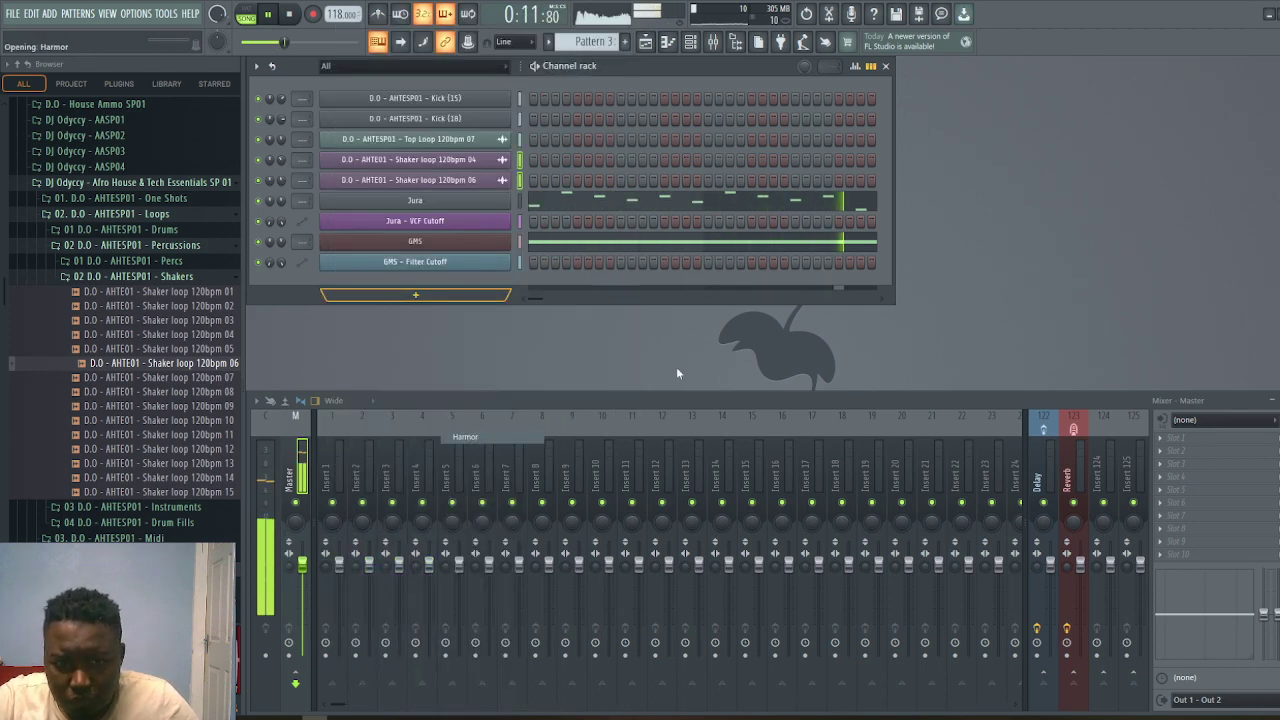
click(938, 168)
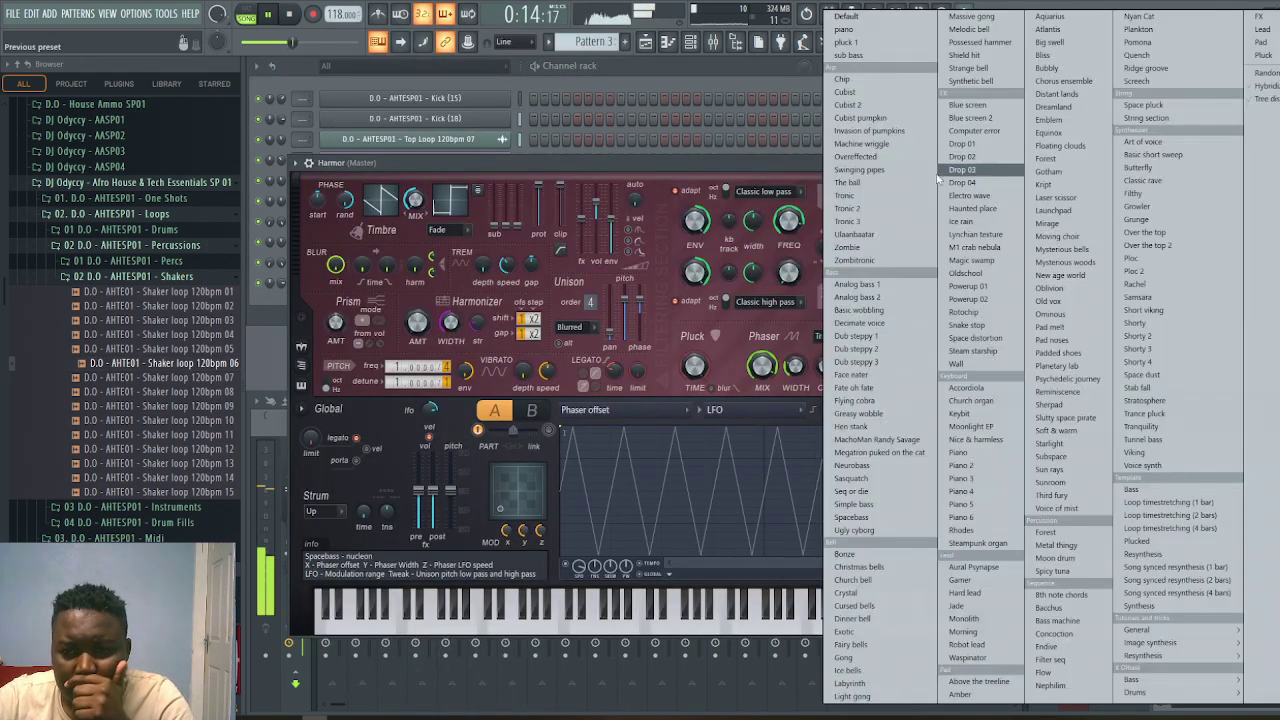
click(880, 302)
click(981, 163)
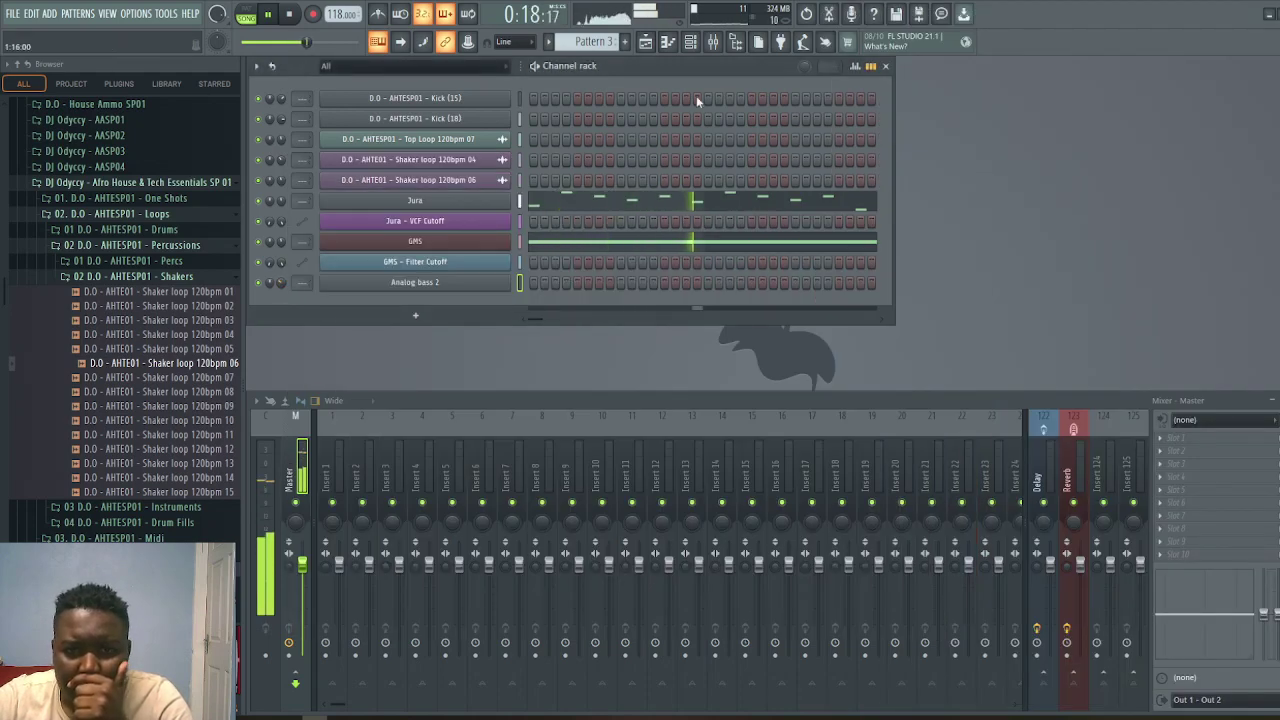
click(683, 50)
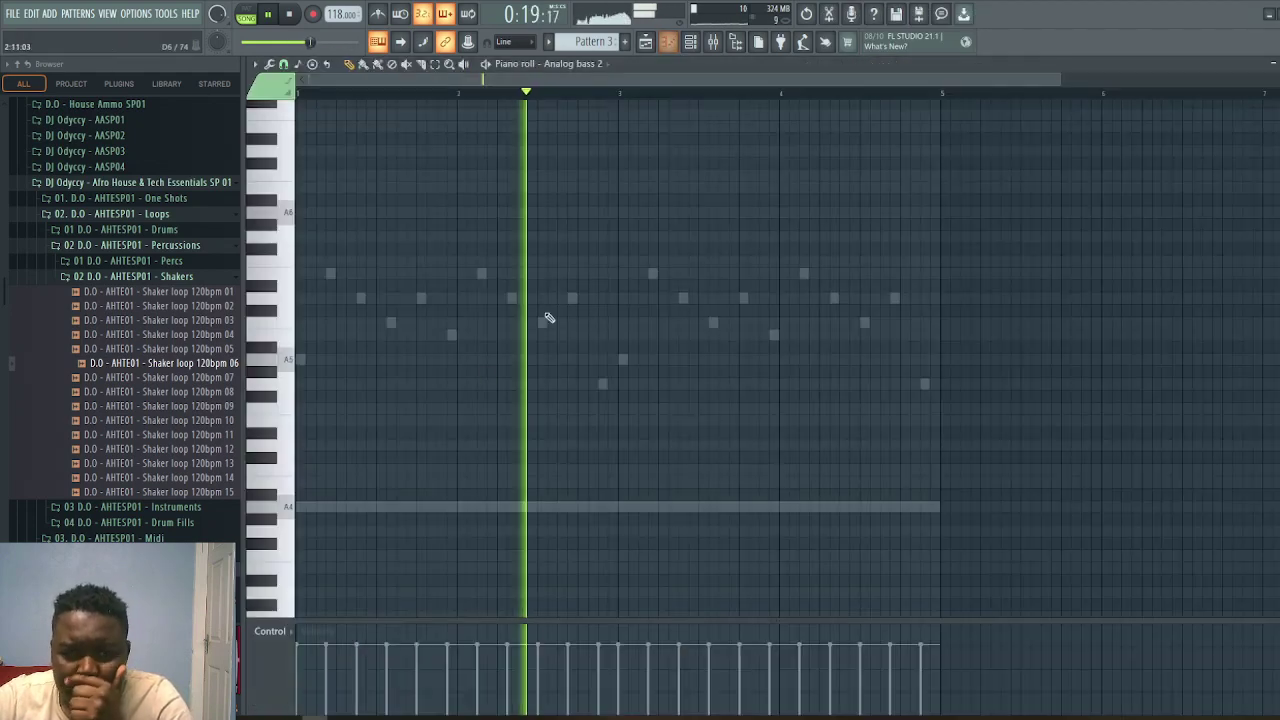
Place three short one-step A4 notes in bar 1 of the Analog bass 2 part, at steps 7, 10 and 13
click(362, 511)
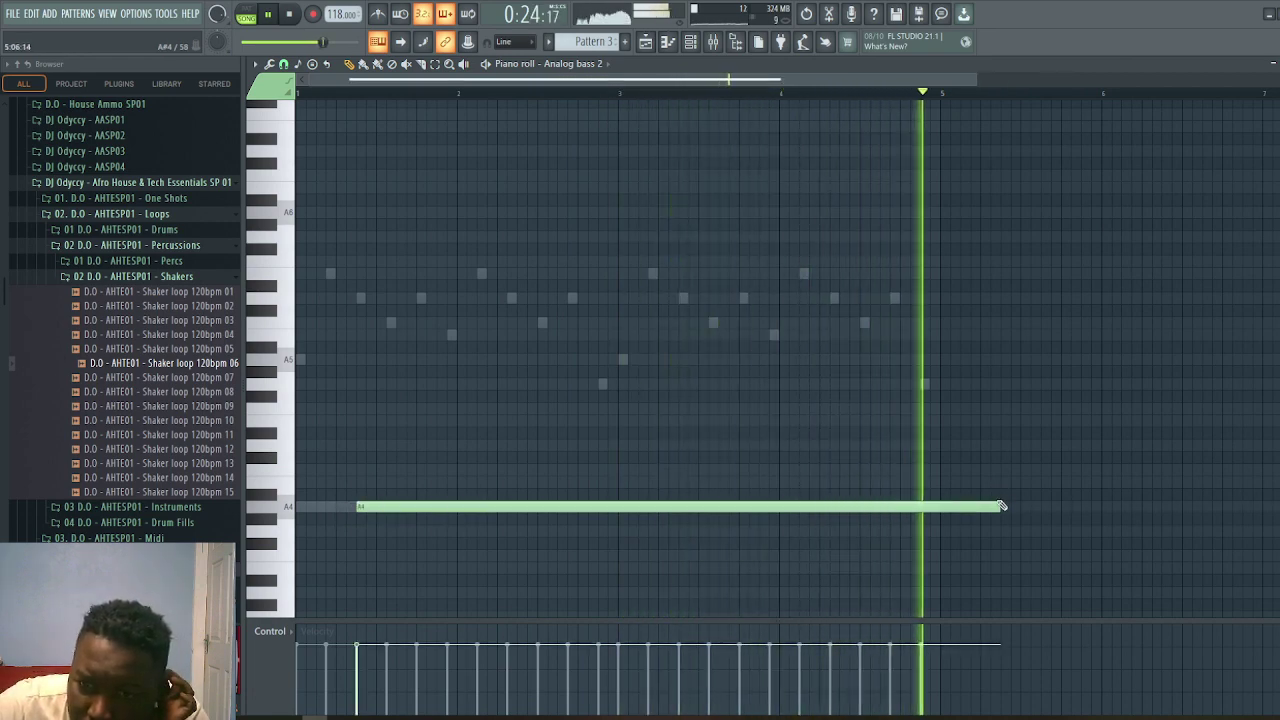
drag(1000, 506, 396, 506)
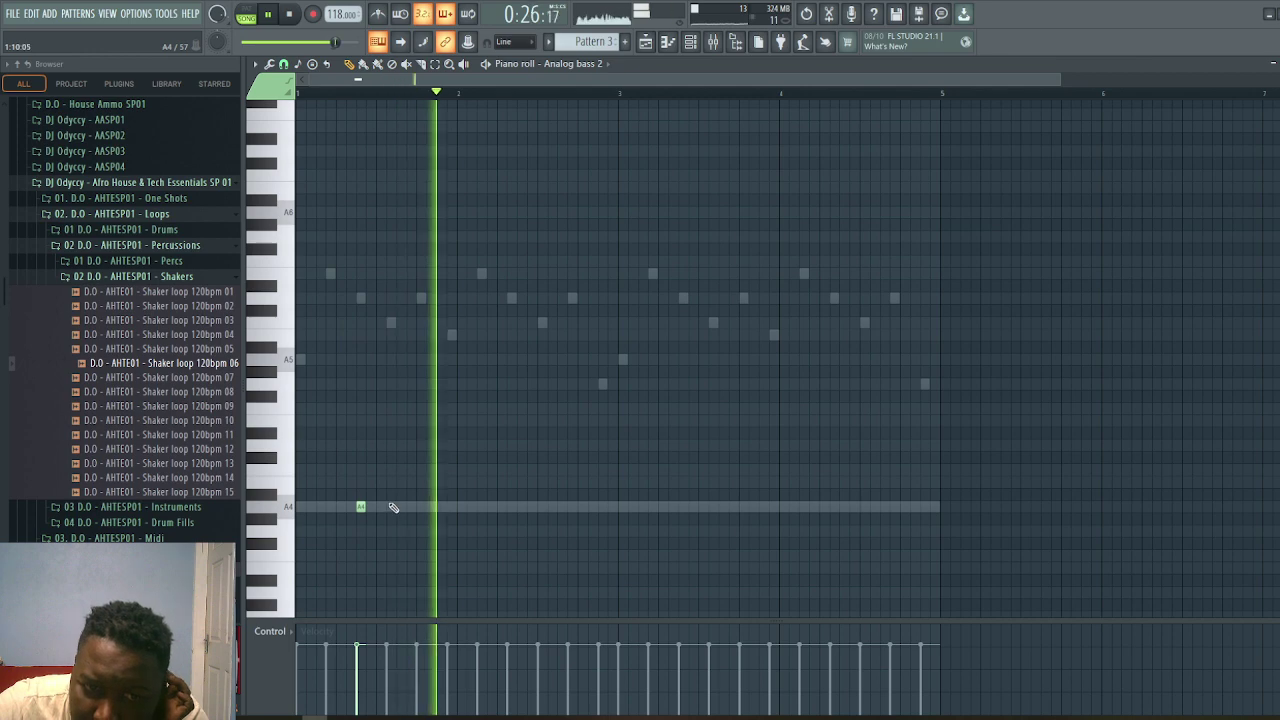
click(391, 507)
click(421, 507)
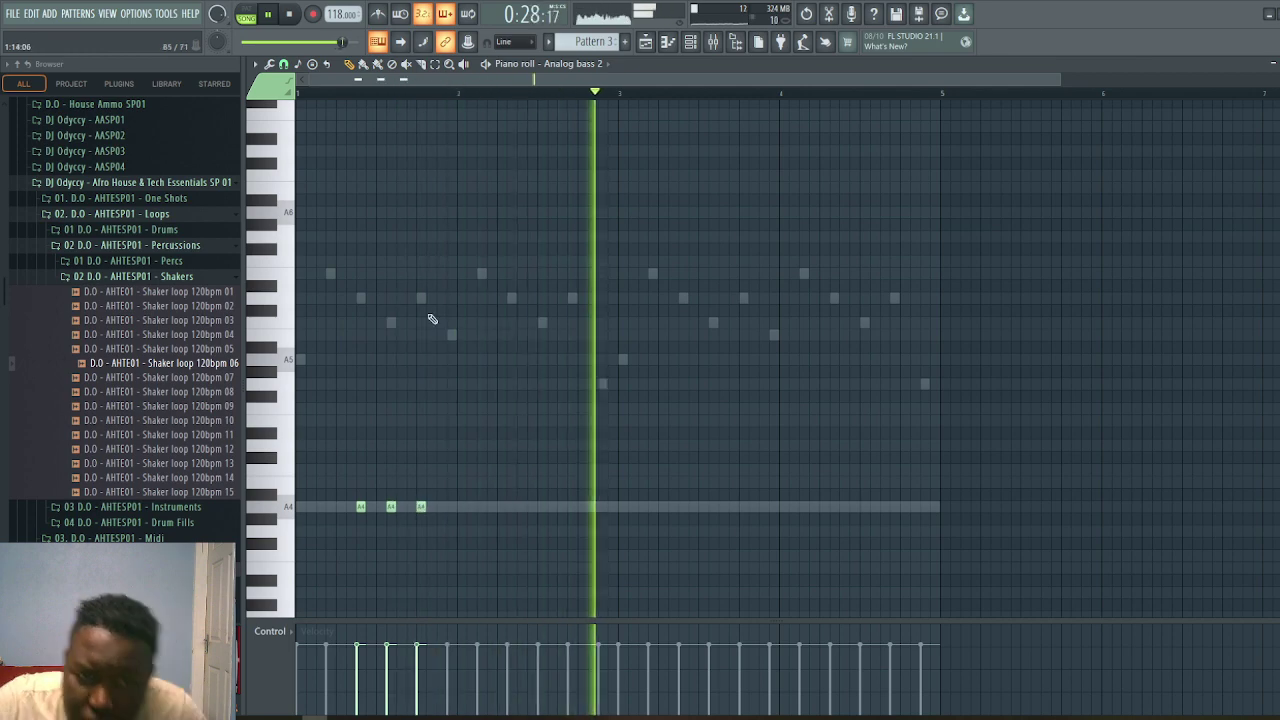
Repeat the three A4 bass notes through bars 2, 3 and 4, then deselect them
key(ctrl+a)
key(ctrl+b)
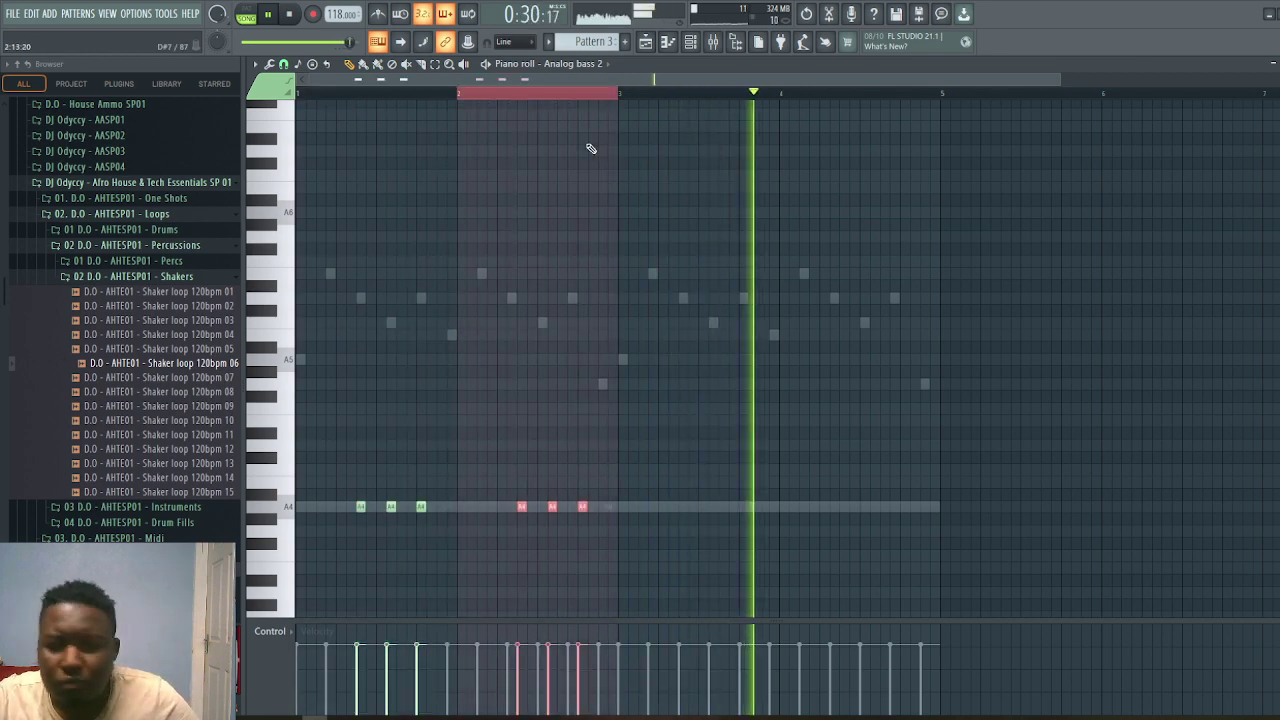
key(ctrl+b)
key(ctrl+b)
click(1004, 266)
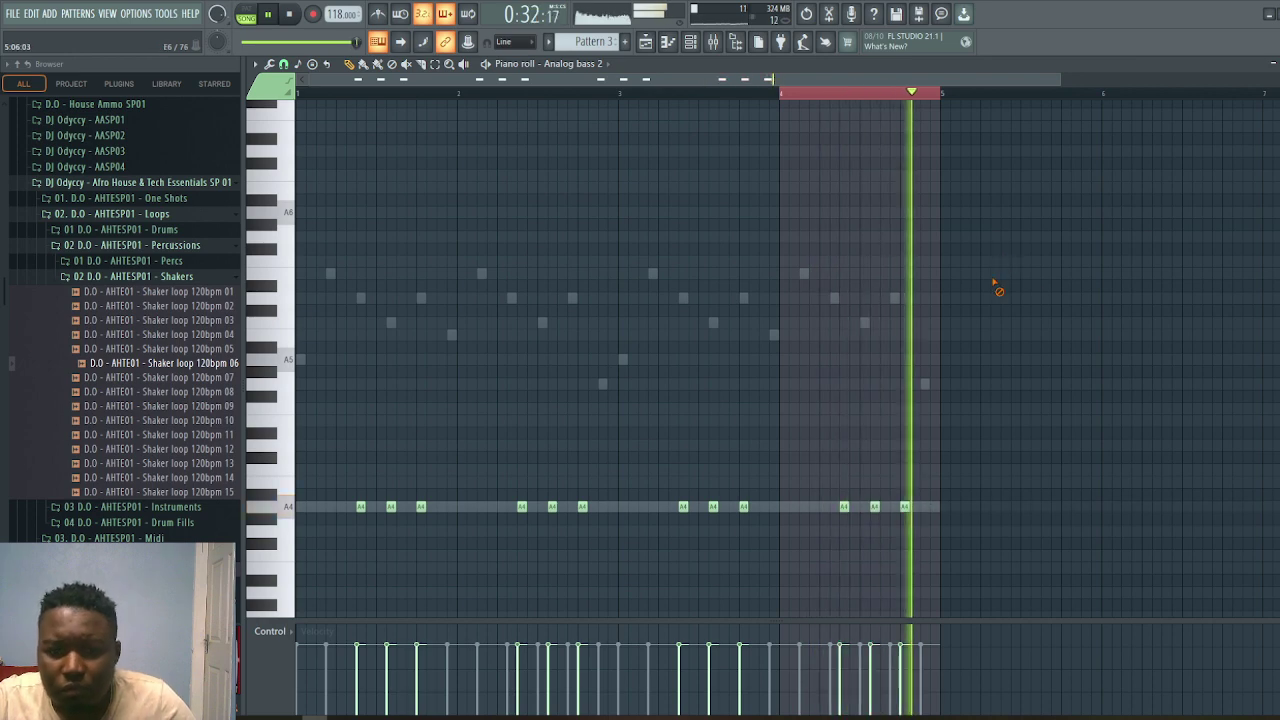
Move the Analog bass 2 channel up four places in the channel rack, directly above the Jura channel
key(F7)
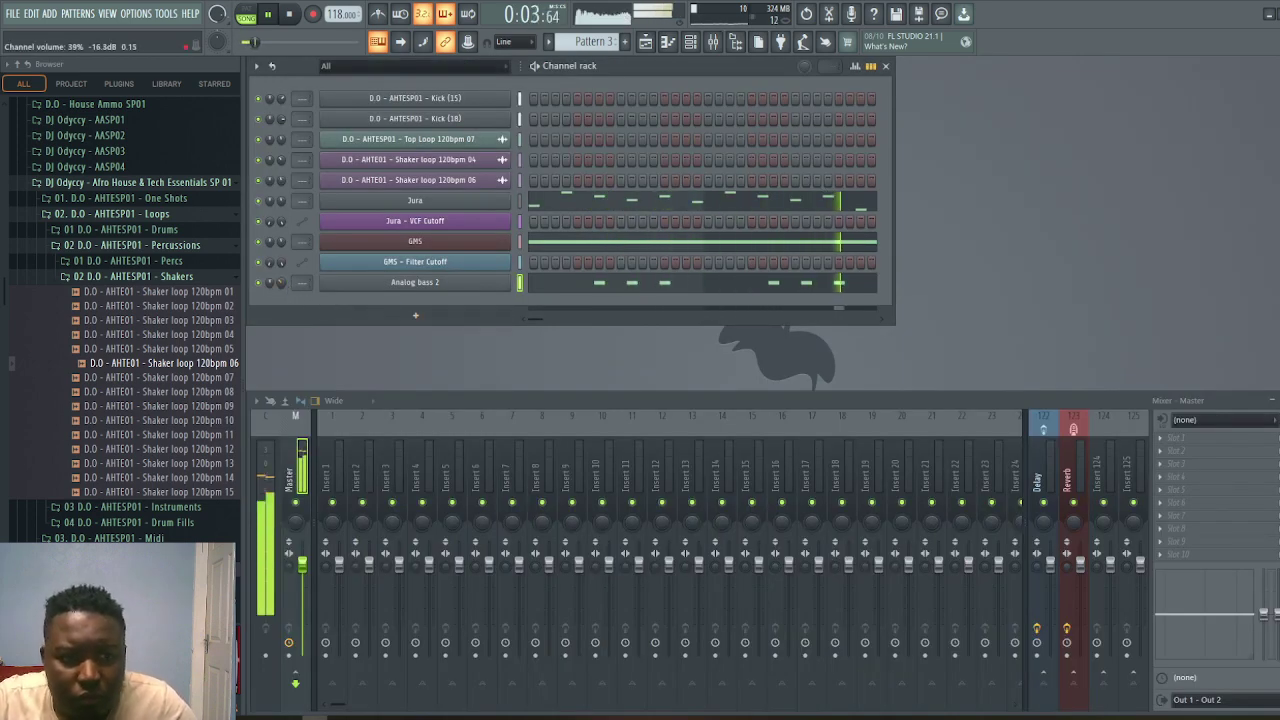
key(alt+Up)
key(alt+Up)
key(alt+Up)
key(alt+Up)
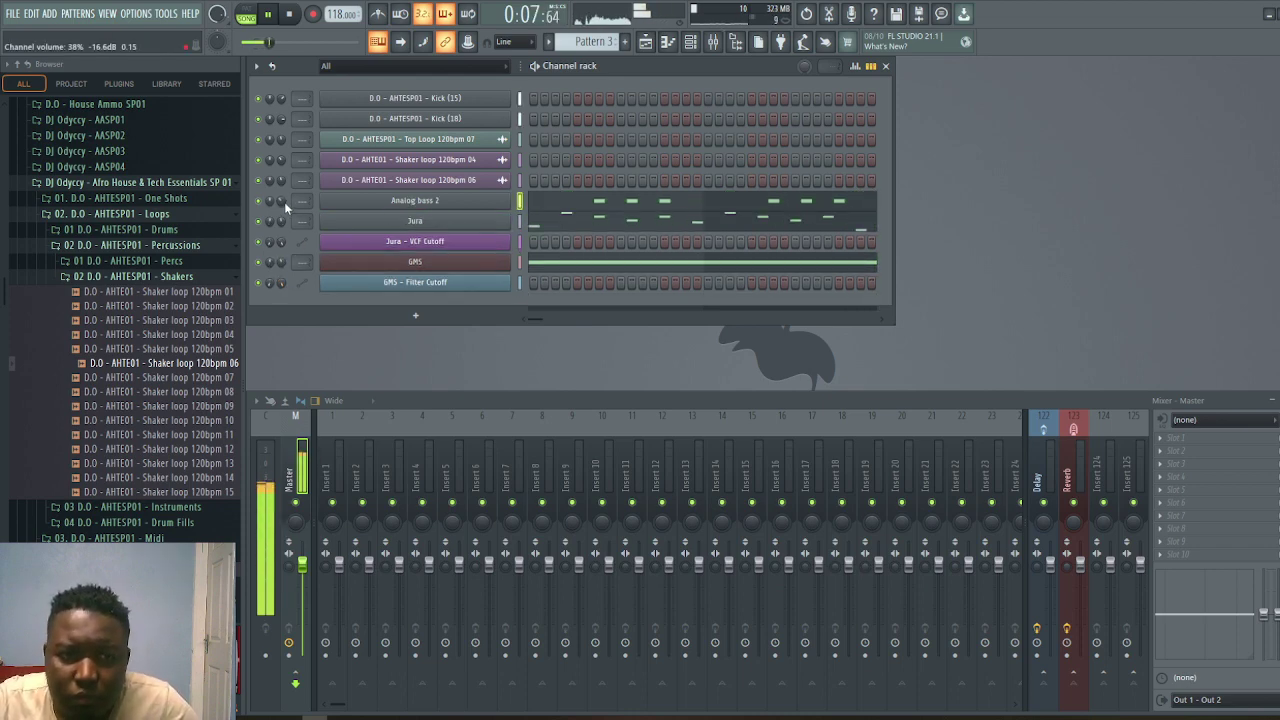
Add a second GMS channel with the Blipper preset from the Leads & Synths bank and paste the copied Jura melody into it
click(420, 317)
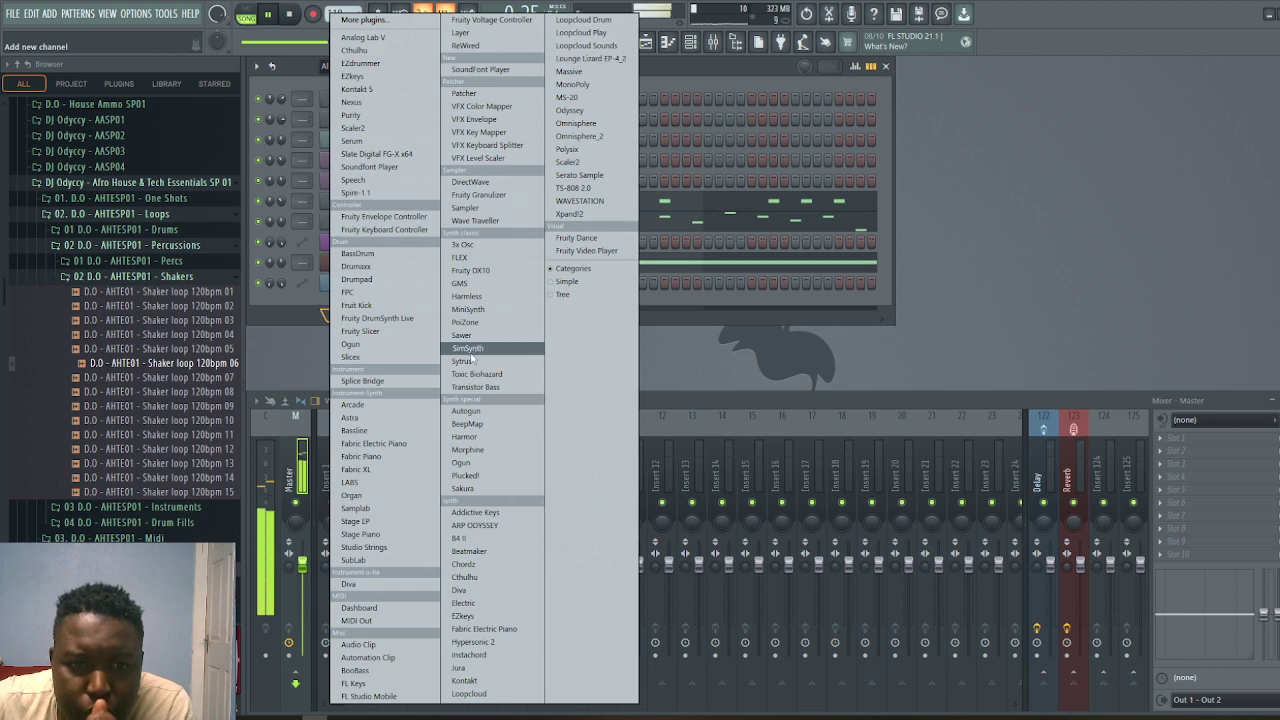
click(466, 283)
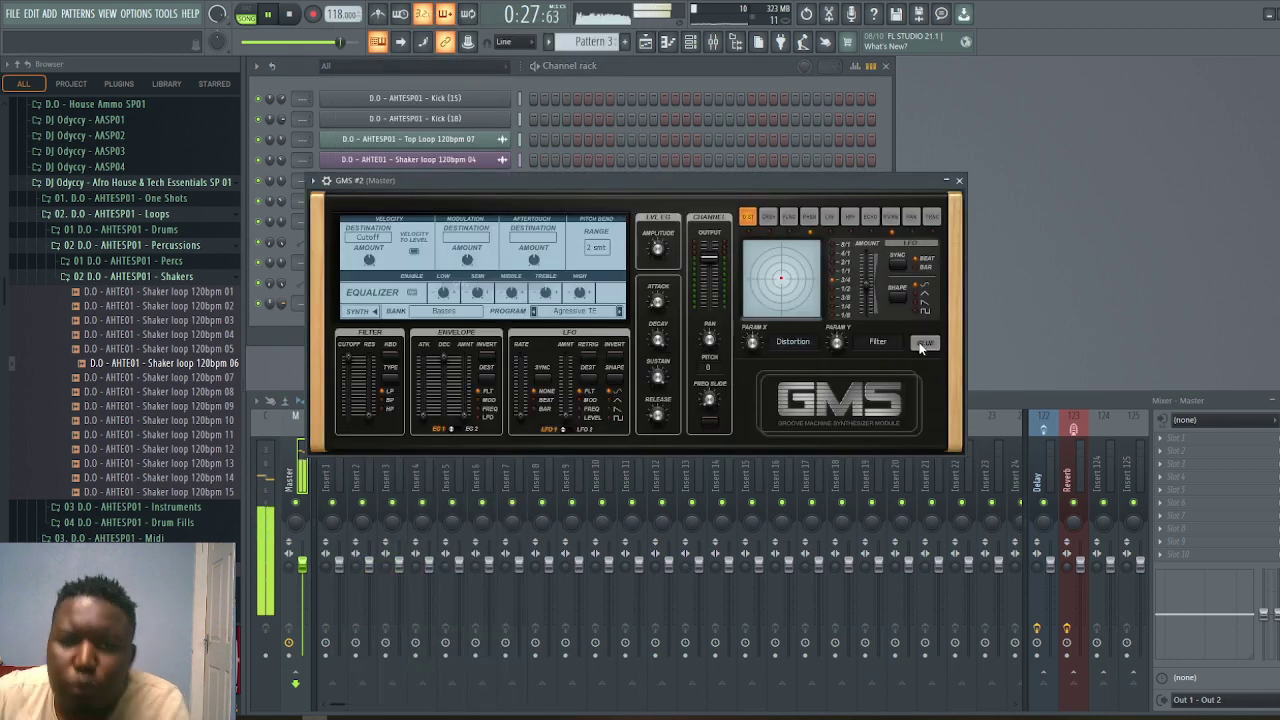
click(441, 312)
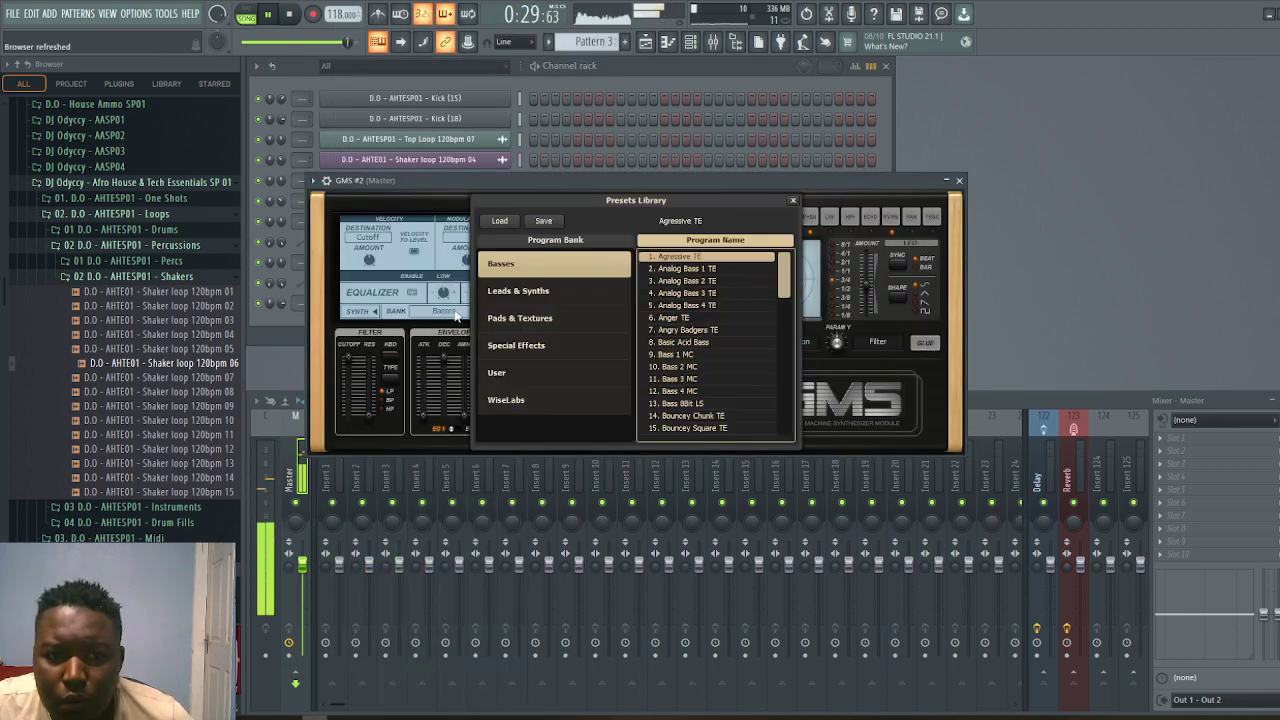
click(522, 291)
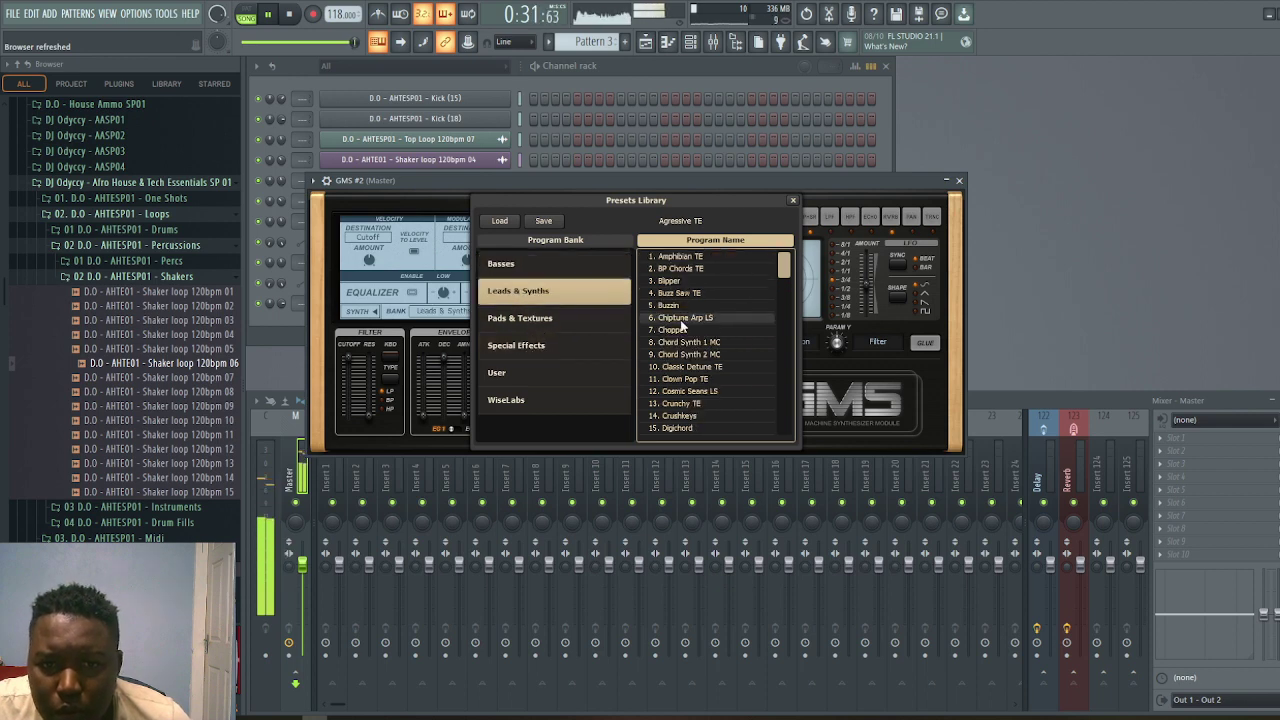
click(760, 281)
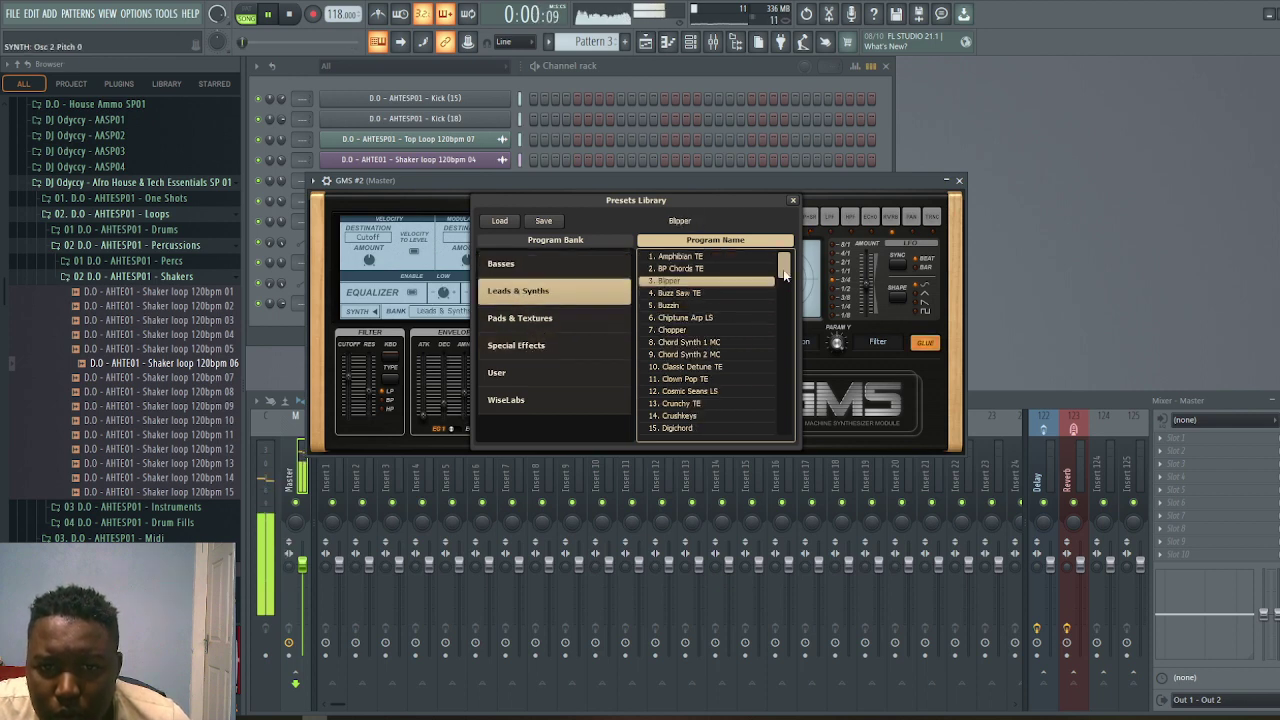
click(794, 201)
click(960, 181)
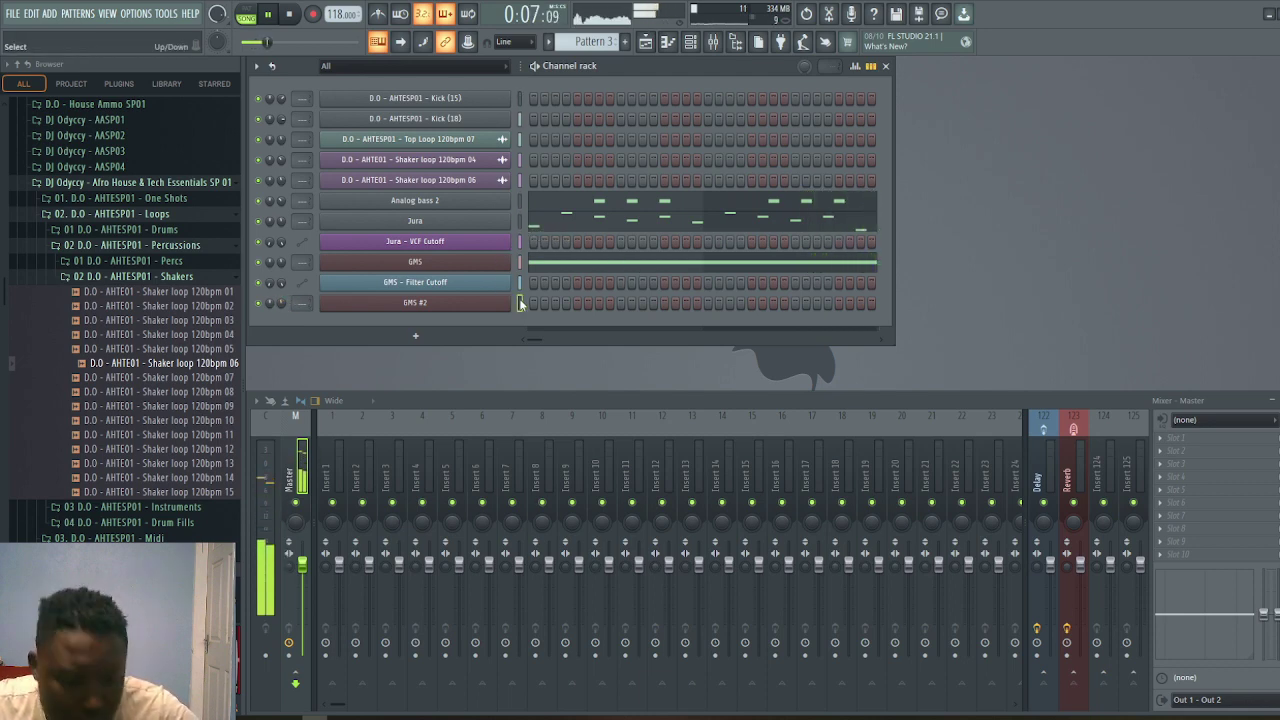
key(ctrl+v)
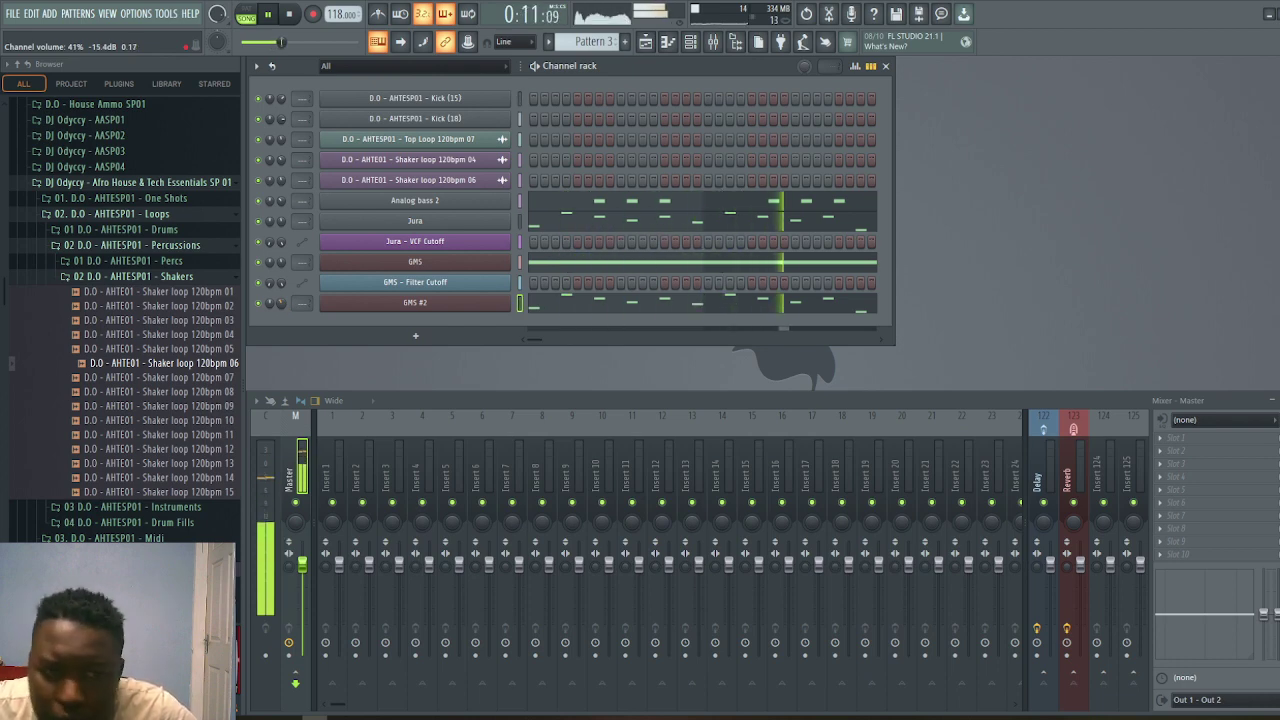
Create an automation clip for the filter cutoff of GMS #2 and close the synth
click(451, 305)
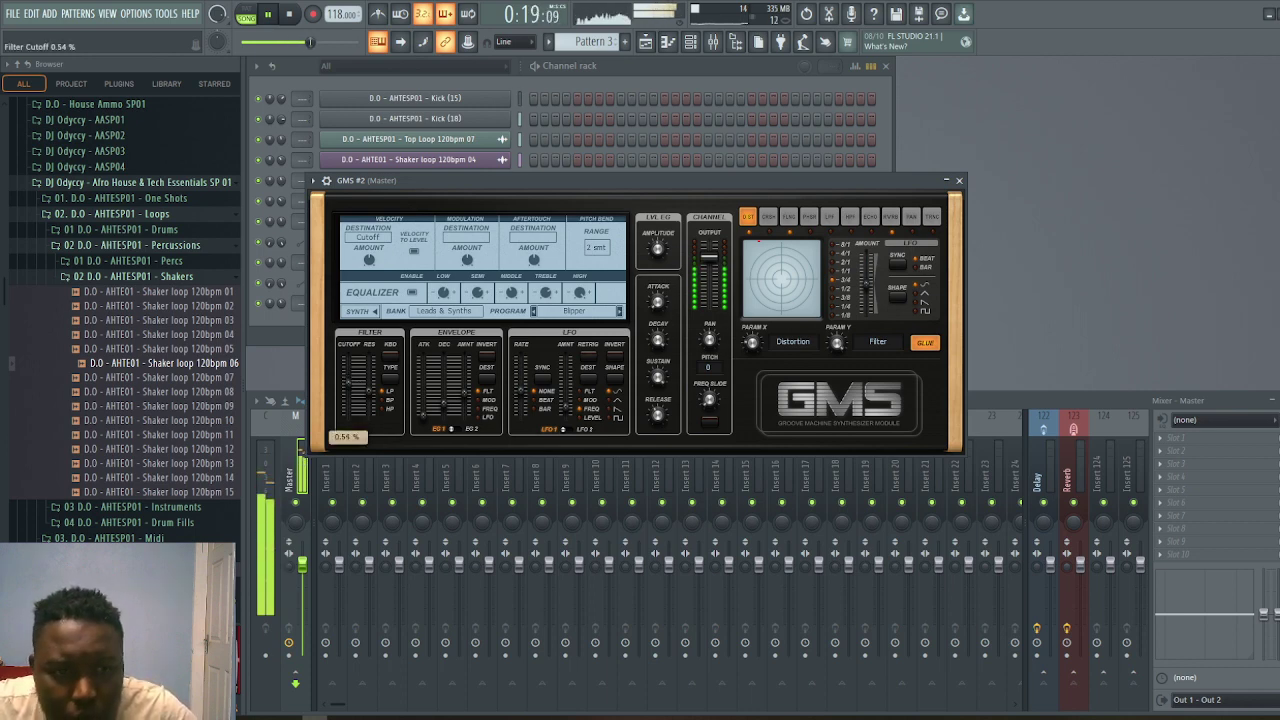
right_click(350, 390)
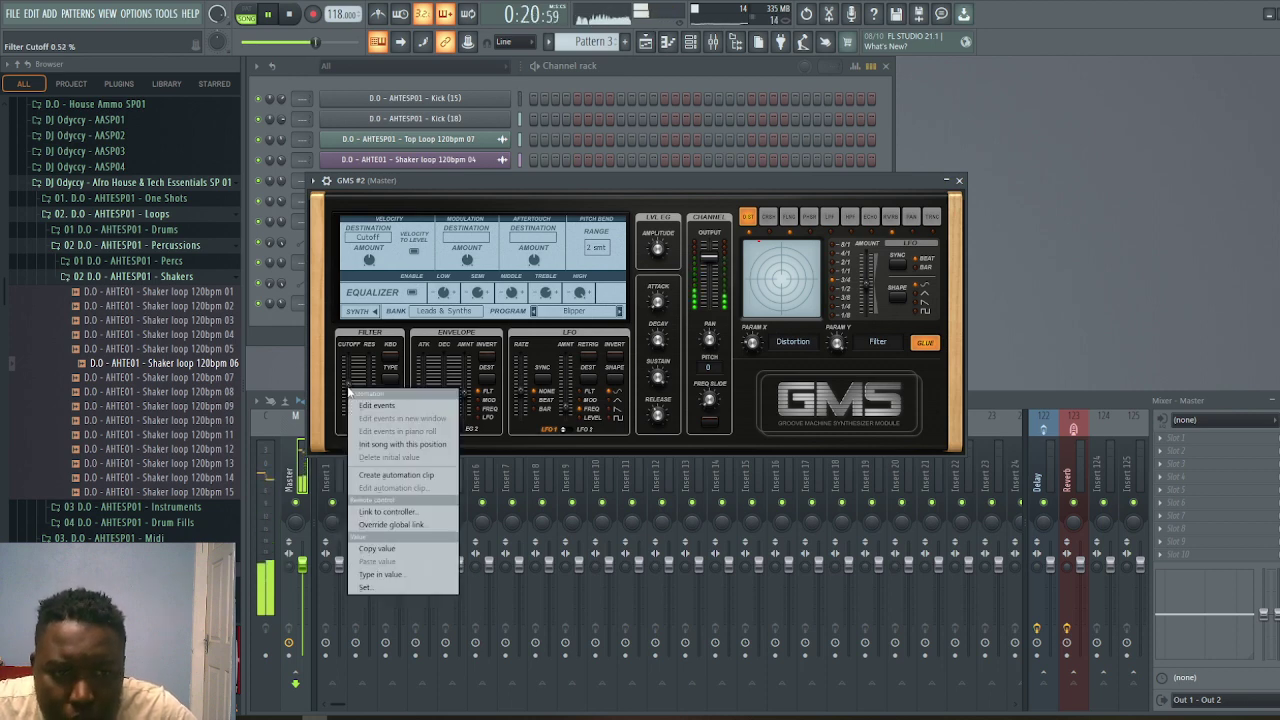
click(399, 477)
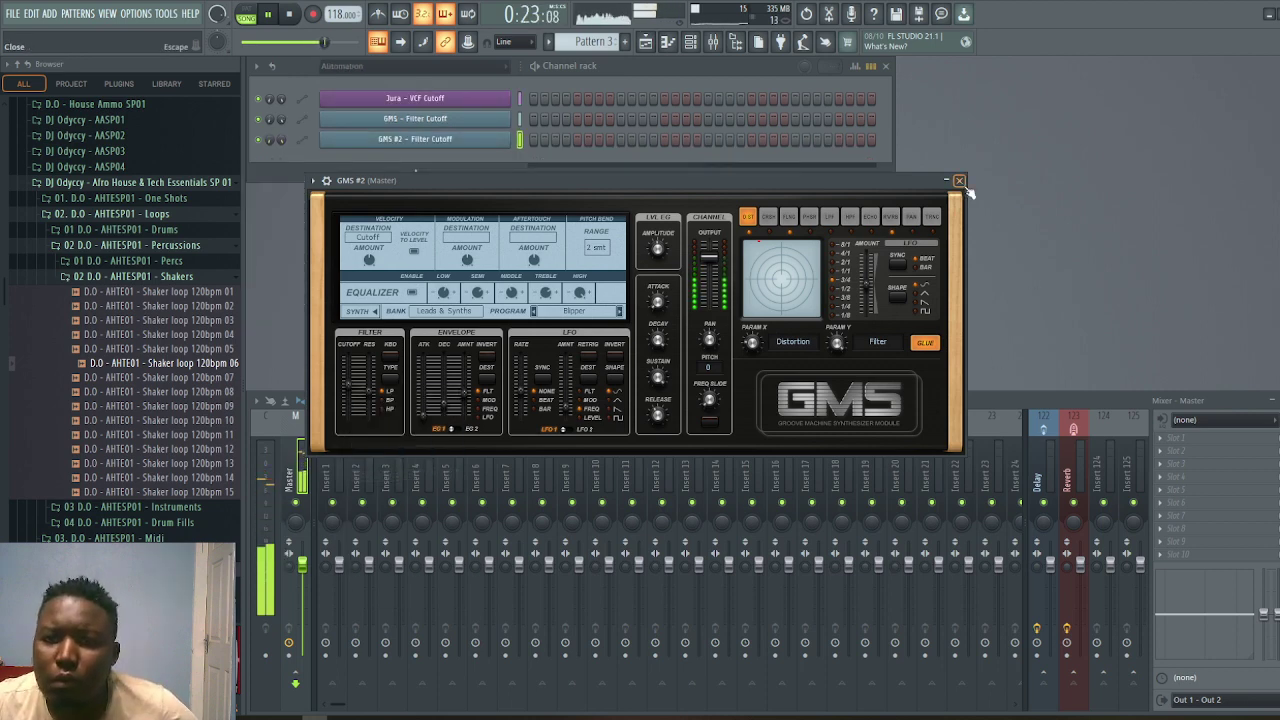
click(963, 185)
Move the GMS #2 filter cutoff clip to Track 11 in the playlist and raise its end point to form a rising ramp
key(F5)
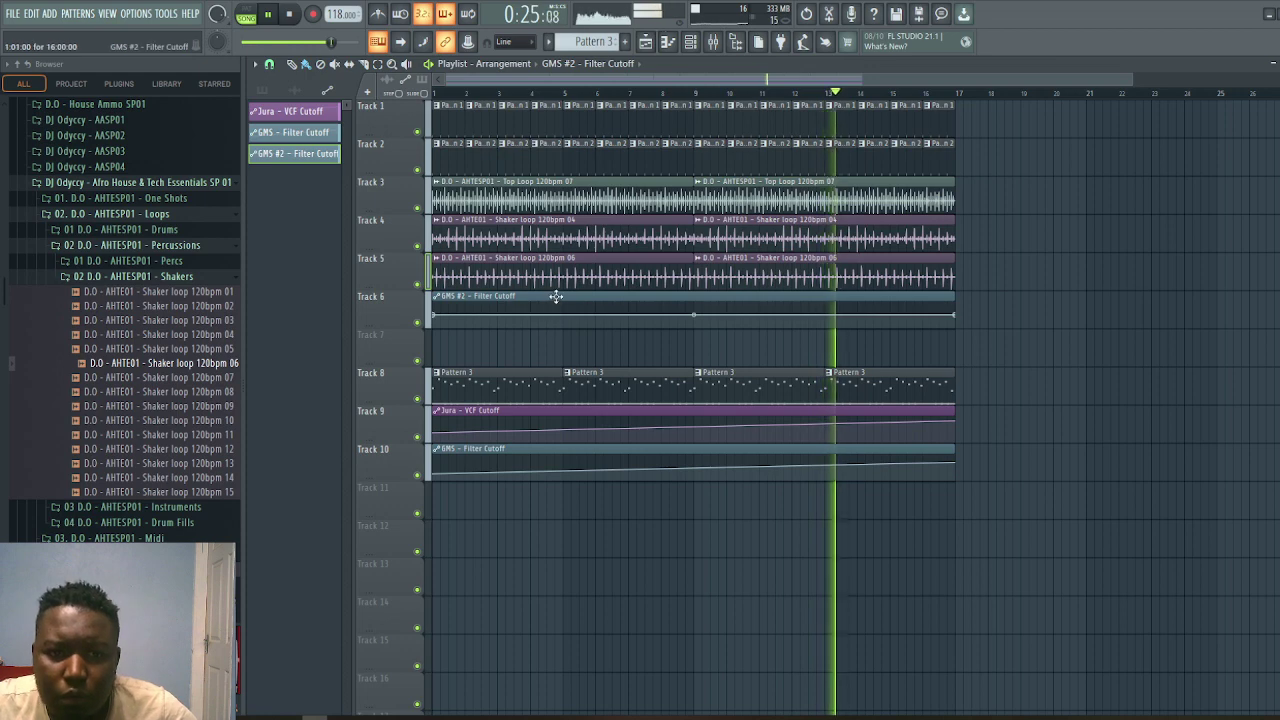
drag(556, 296, 530, 490)
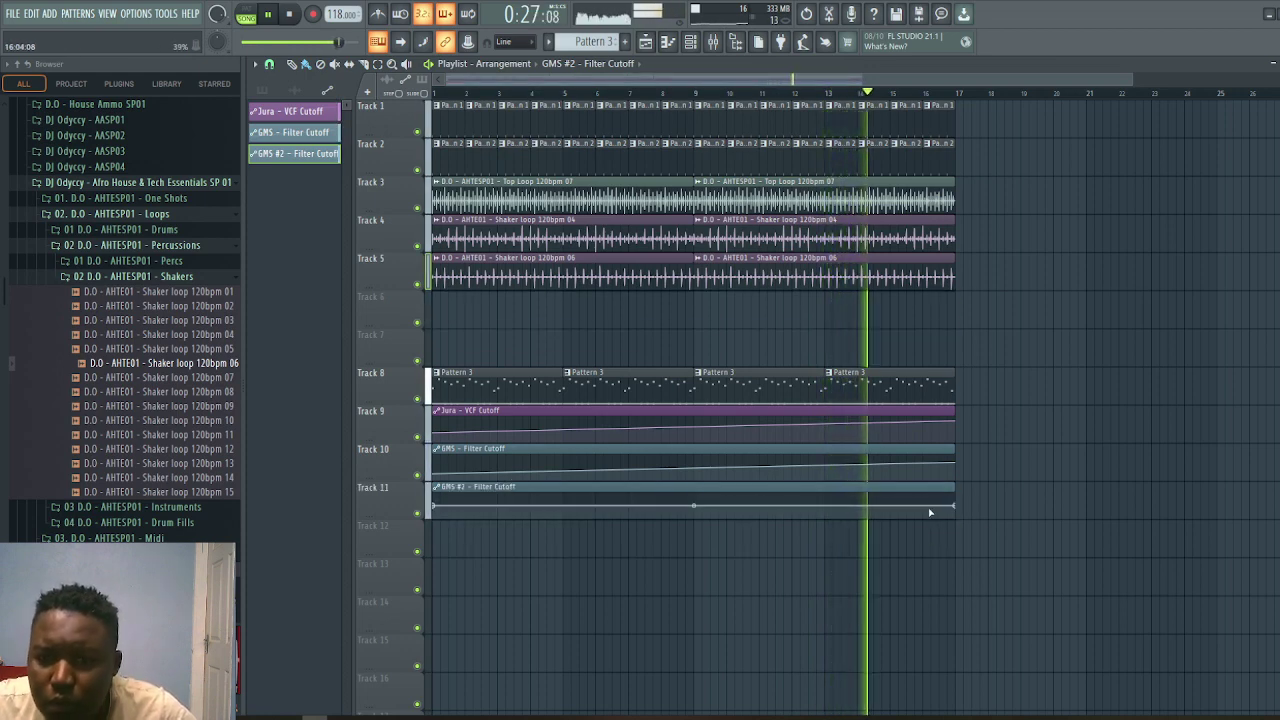
mouse_move(953, 505)
mouse_down()
mouse_move(849, 508)
mouse_move(975, 494)
mouse_up()
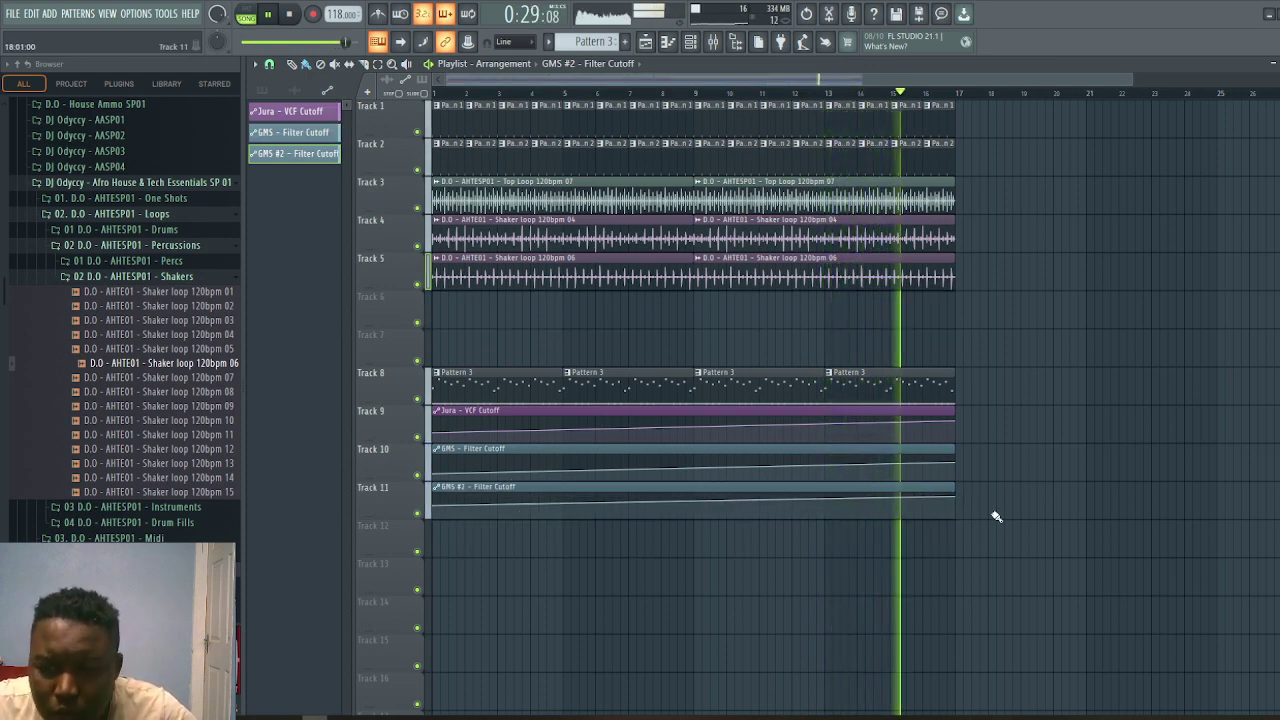
Show all channels in the channel rack and lower the GMS #2 channel volume
key(F6)
key(F5)
key(F9)
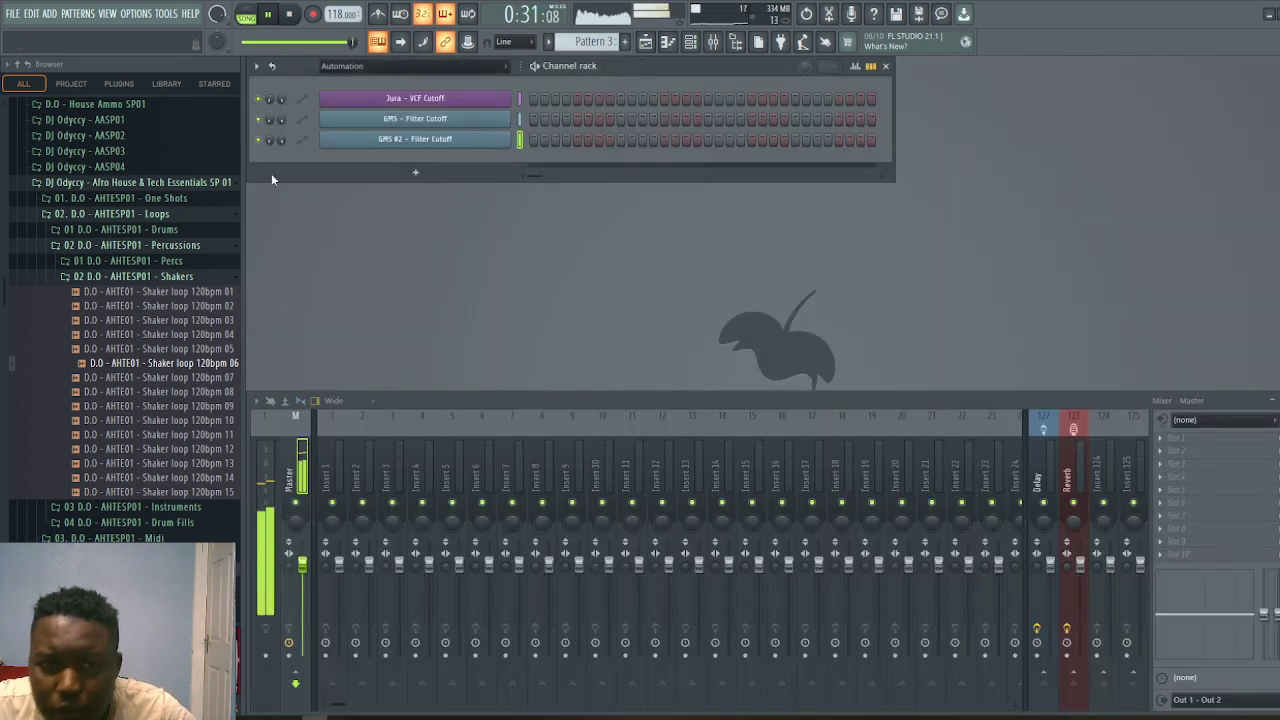
click(365, 62)
click(345, 78)
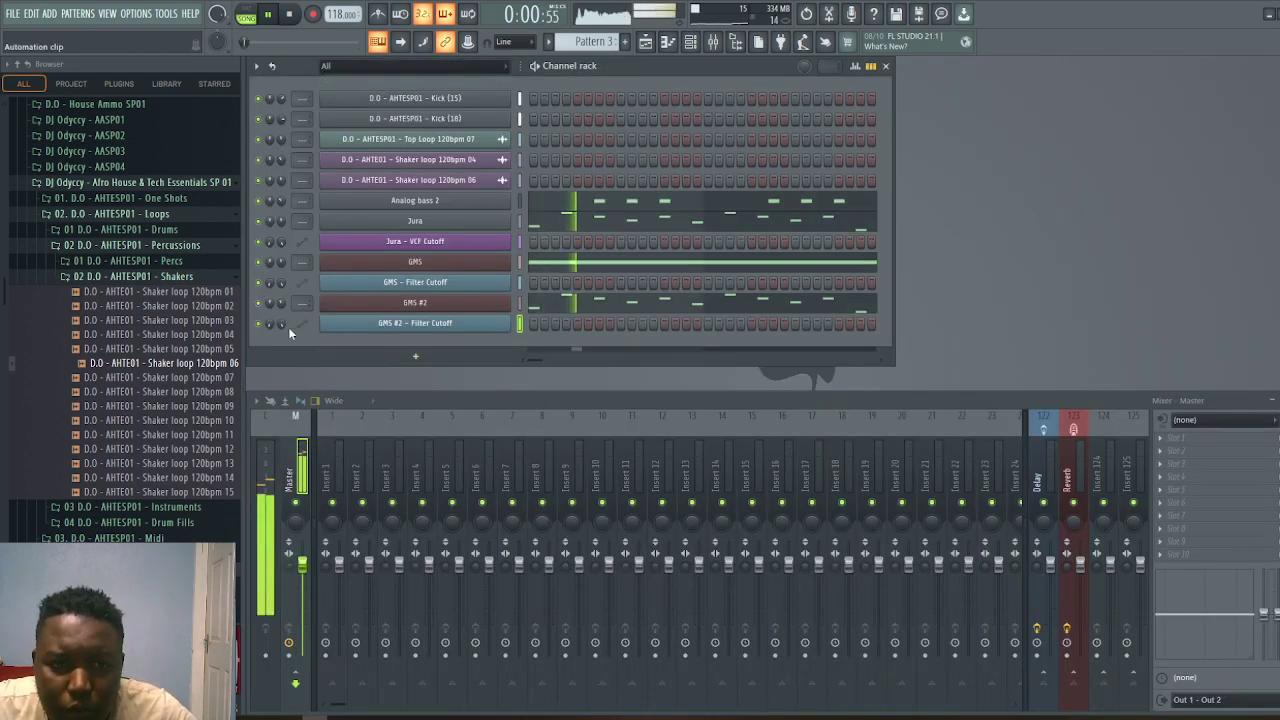
drag(280, 298, 280, 308)
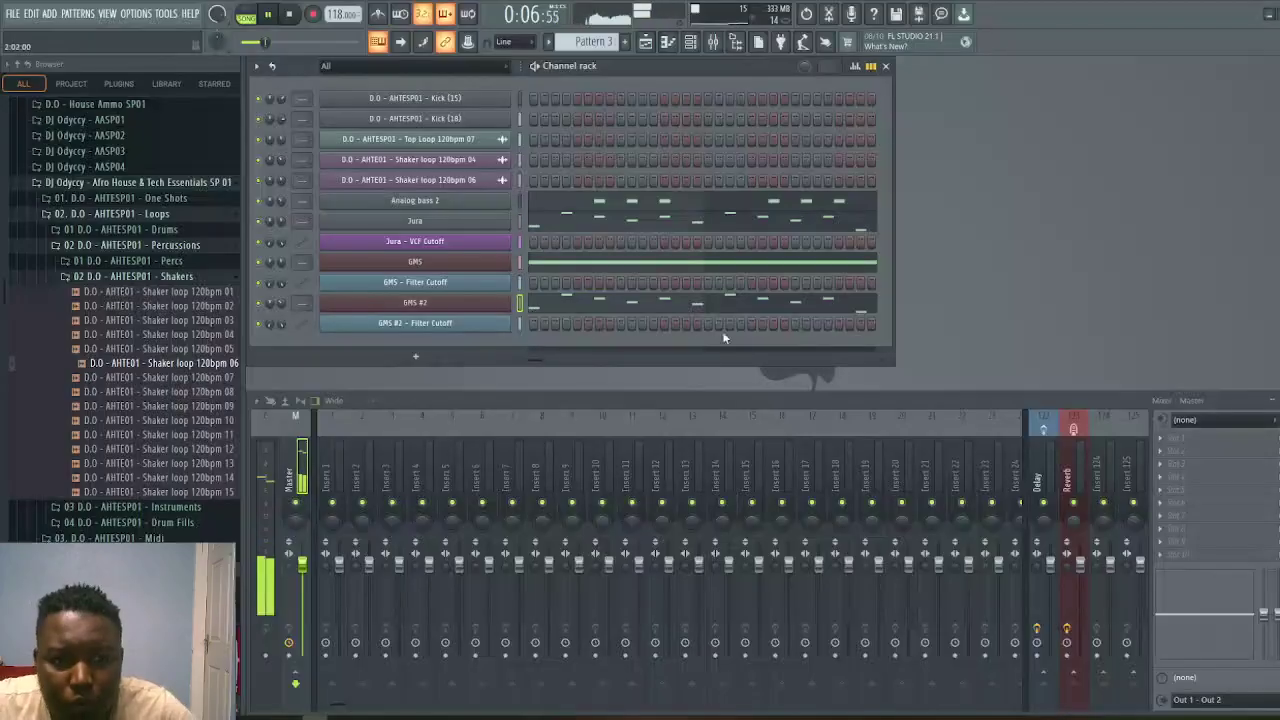
Add a Sytrus channel, load its Rhodes piano preset and close the synth
click(431, 356)
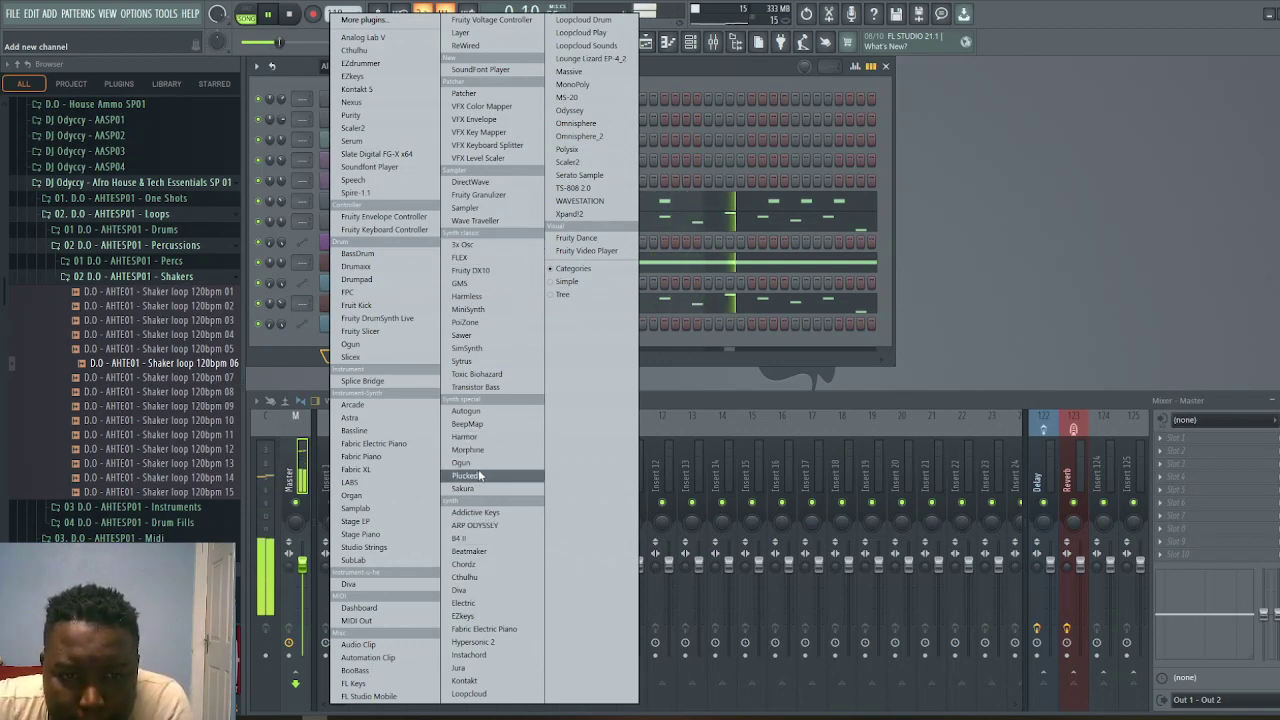
click(468, 361)
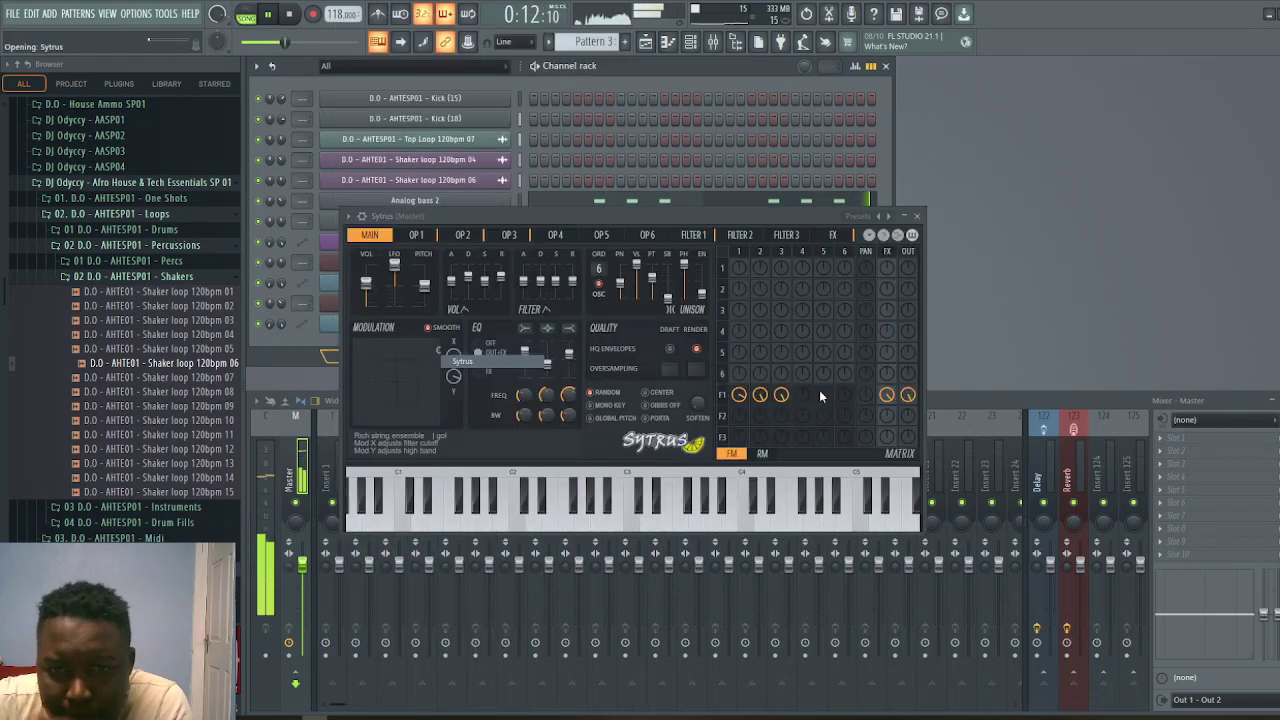
click(889, 217)
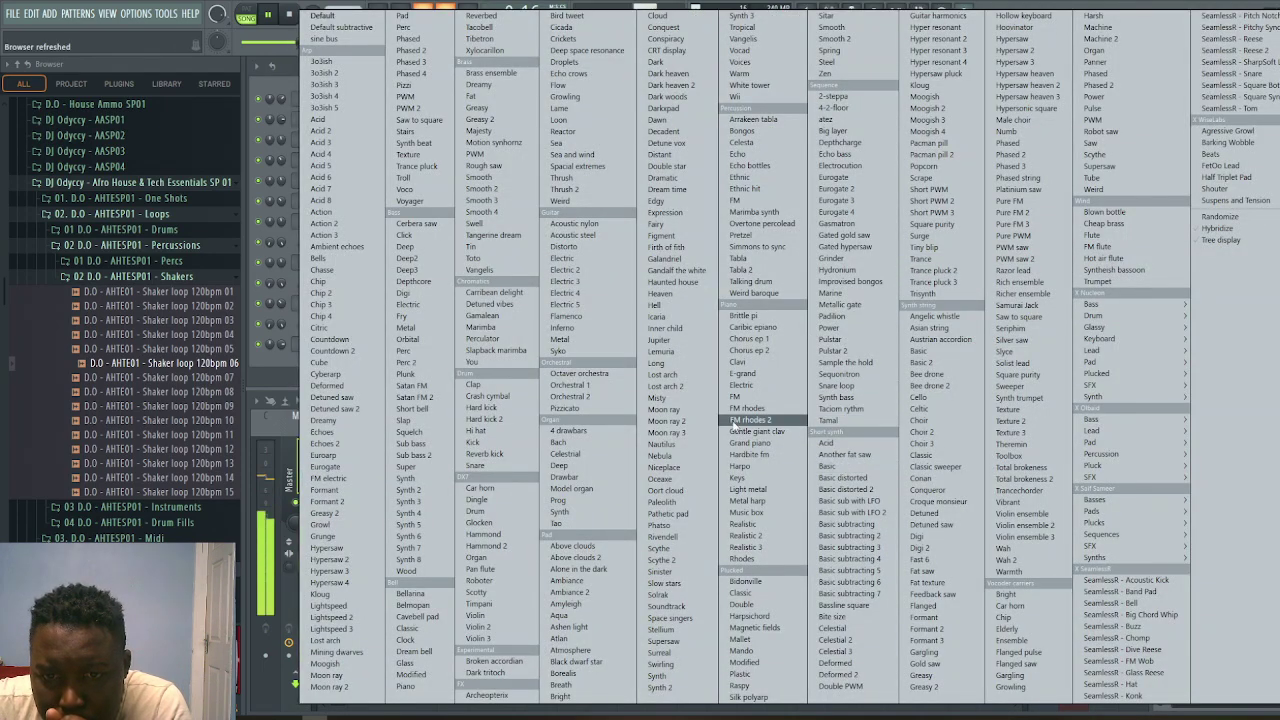
click(741, 558)
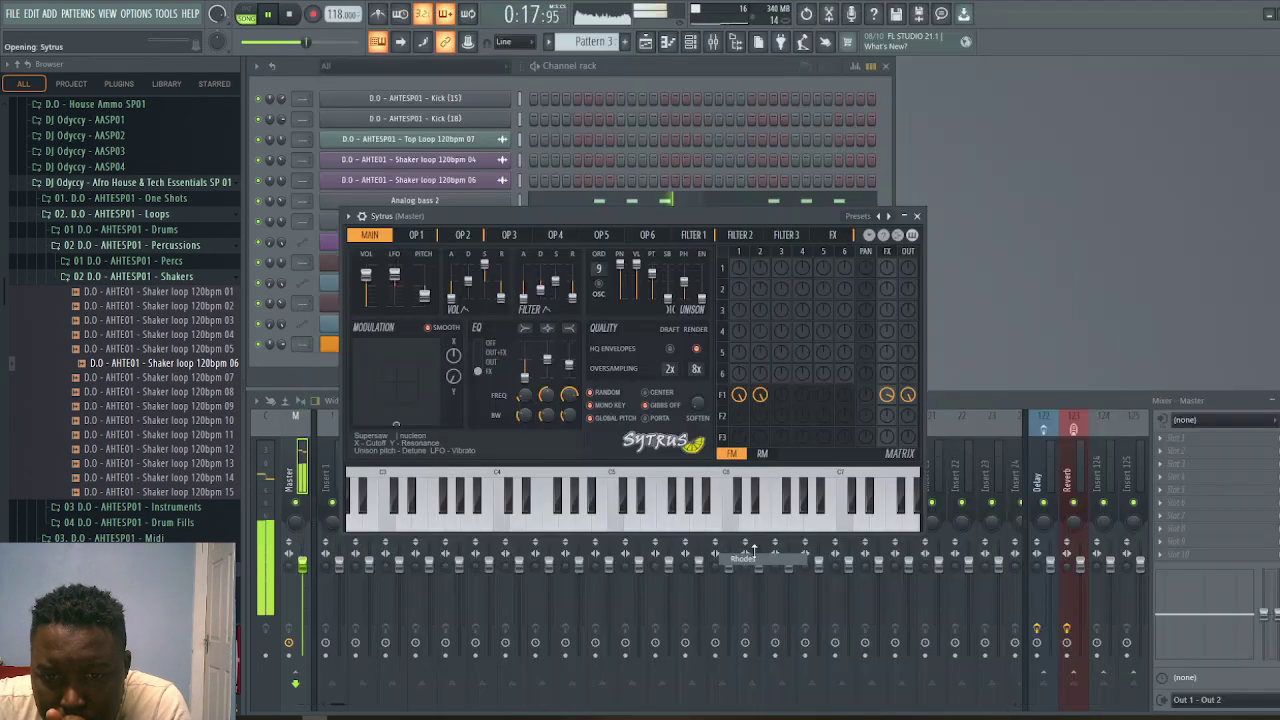
click(919, 216)
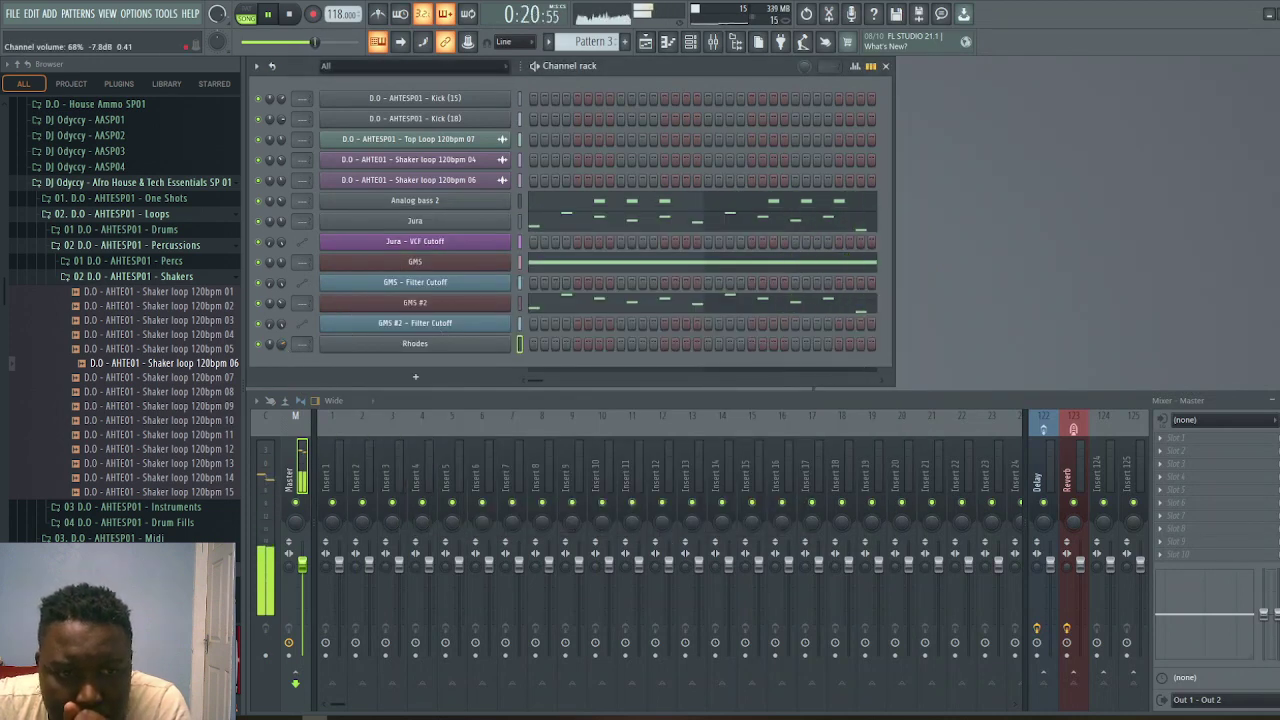
Place an F3 note at the start of bar 1 in the Rhodes piano roll and extend it to step 7 of bar 2
click(670, 44)
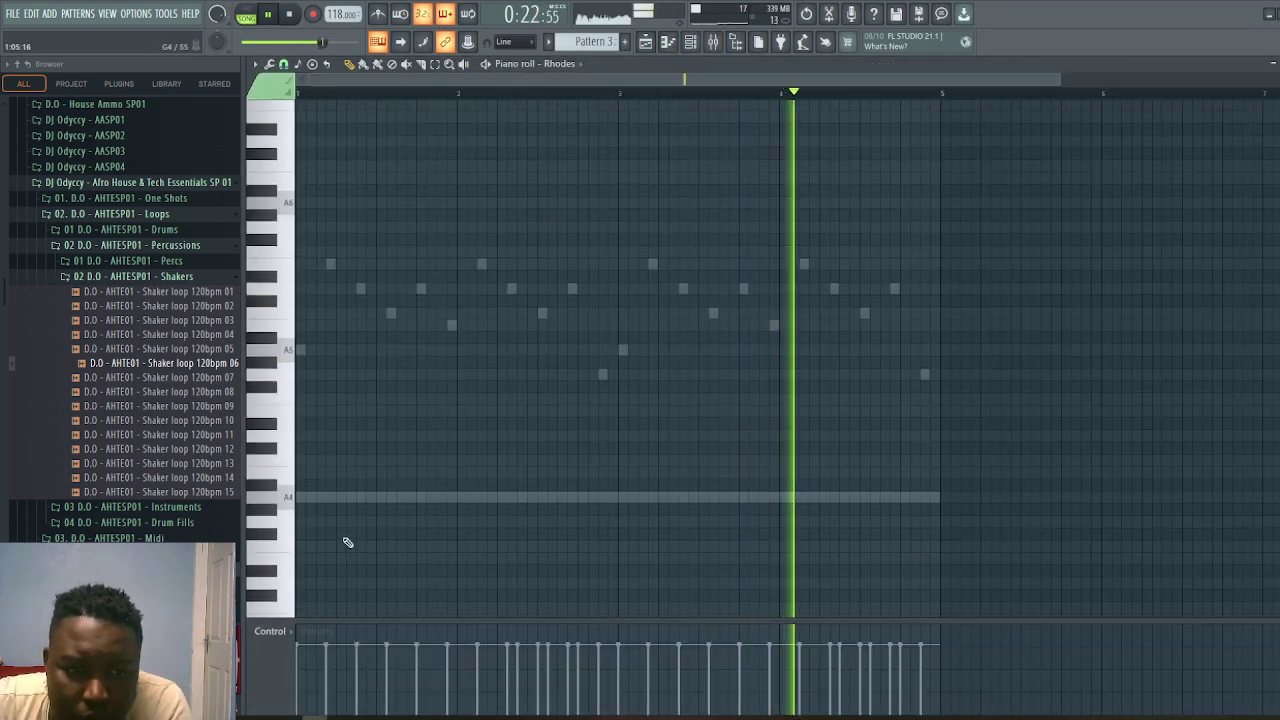
scroll(706, 414, down, 3)
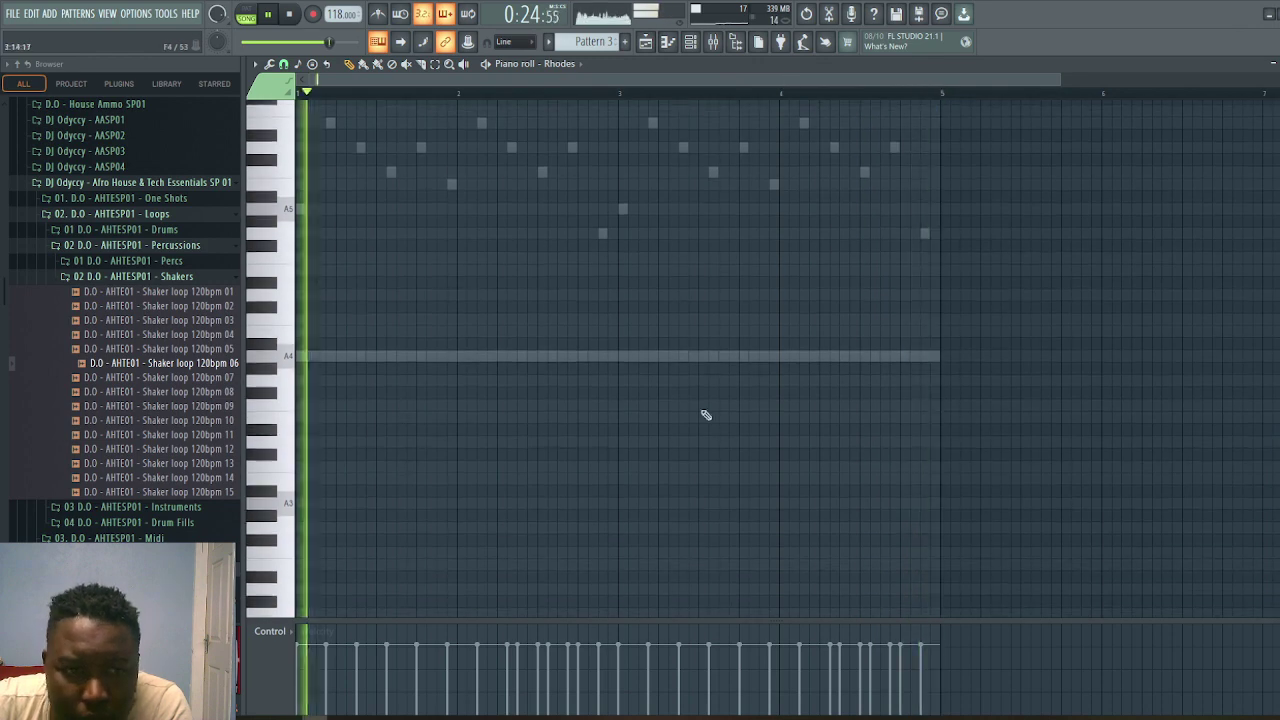
click(307, 556)
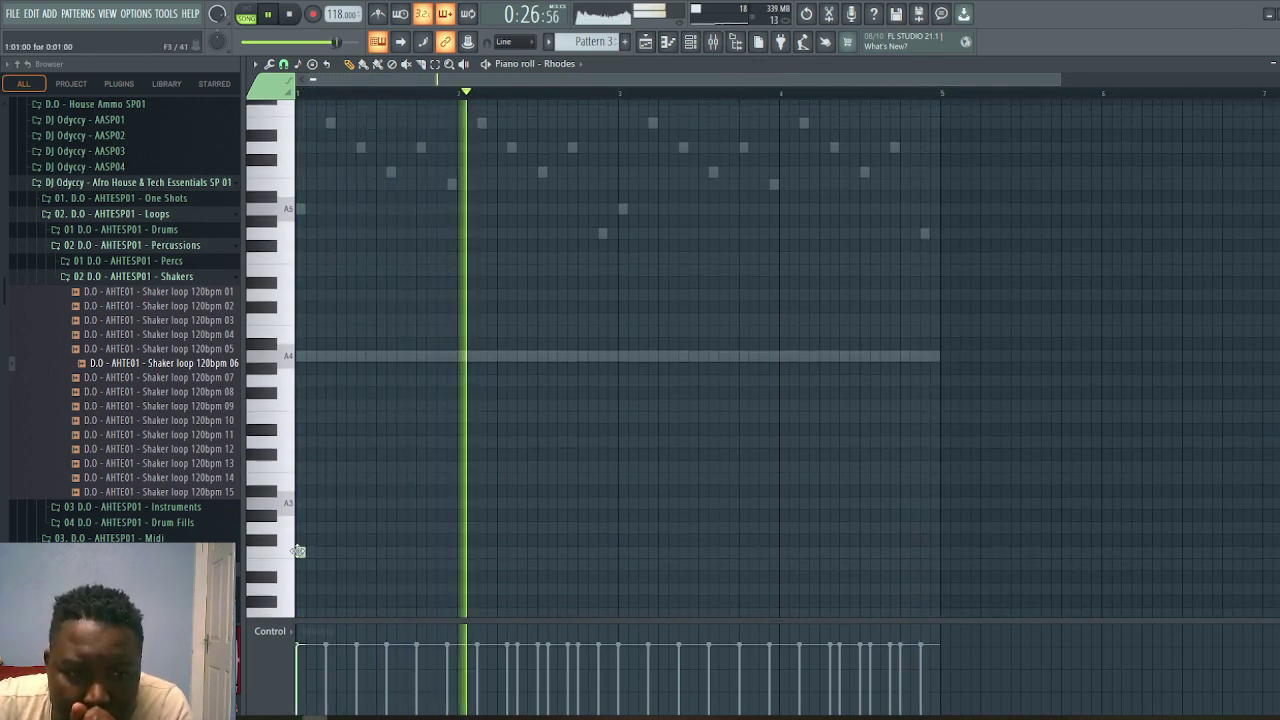
drag(309, 553, 517, 579)
Add a G3 Rhodes note from bar 2 step 7 to the start of bar 3, followed by an A3 note lasting until bar 5
click(517, 528)
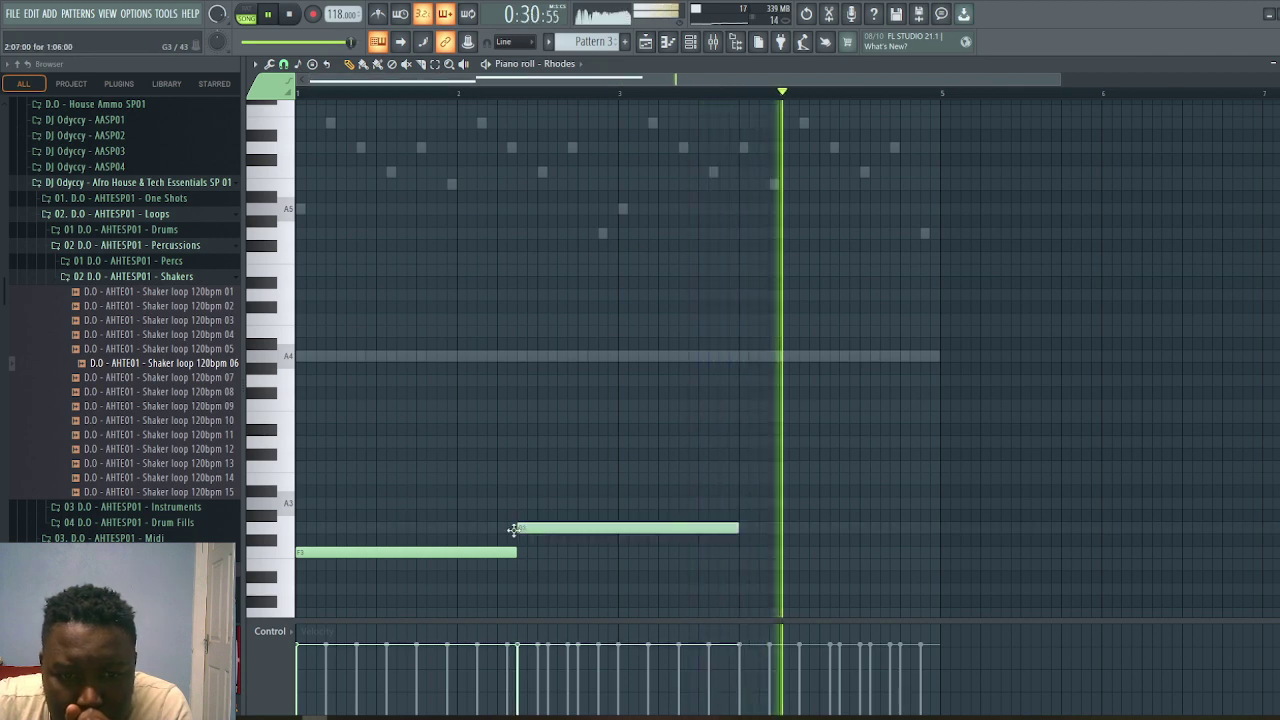
drag(743, 528, 620, 531)
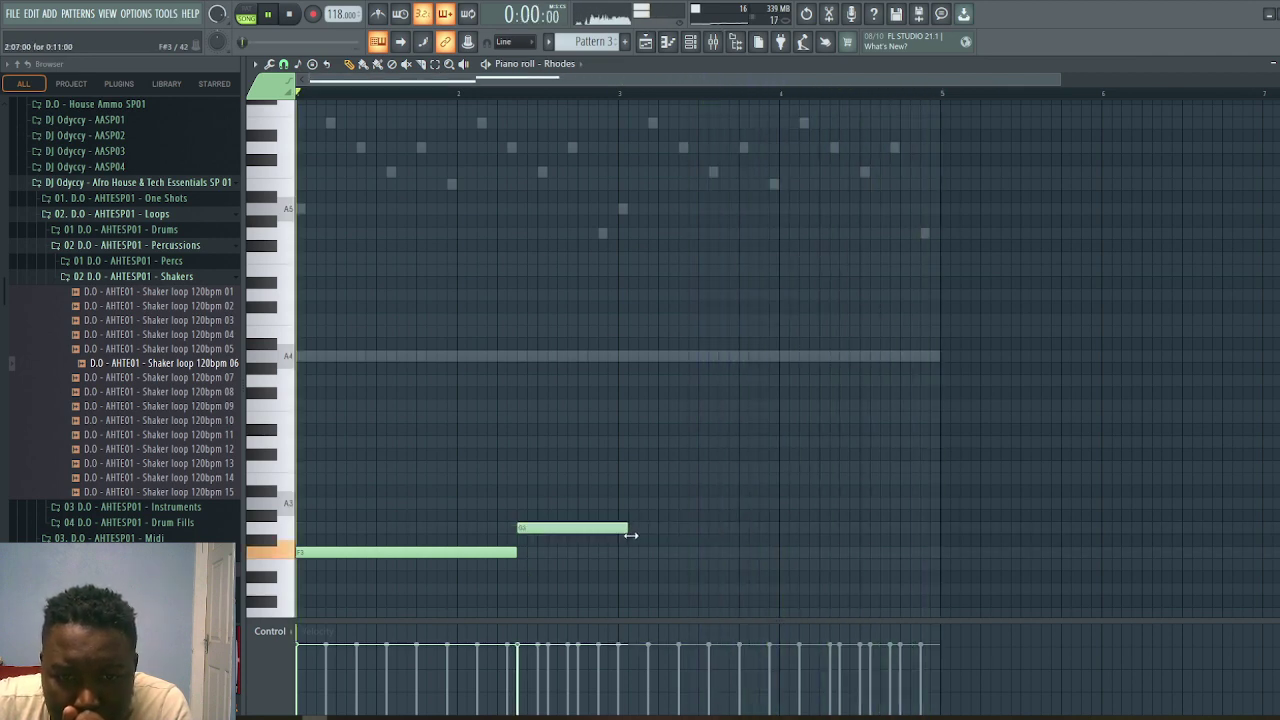
click(624, 504)
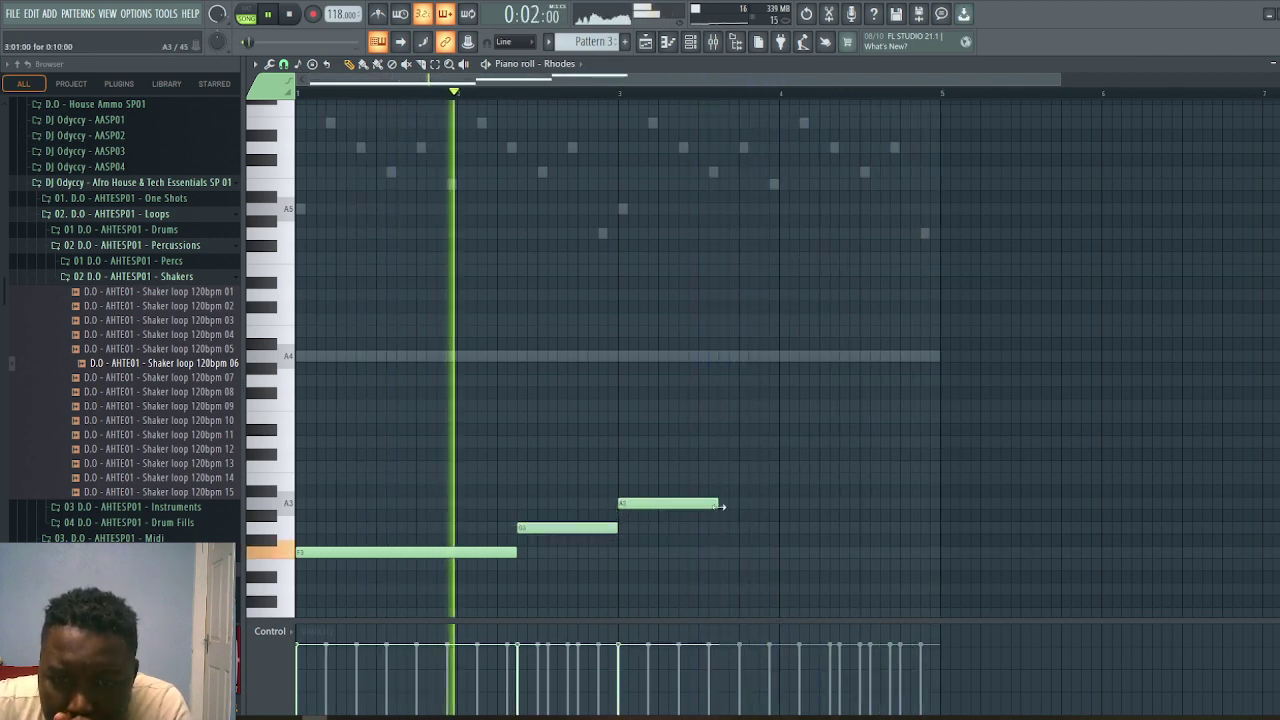
drag(718, 506, 943, 509)
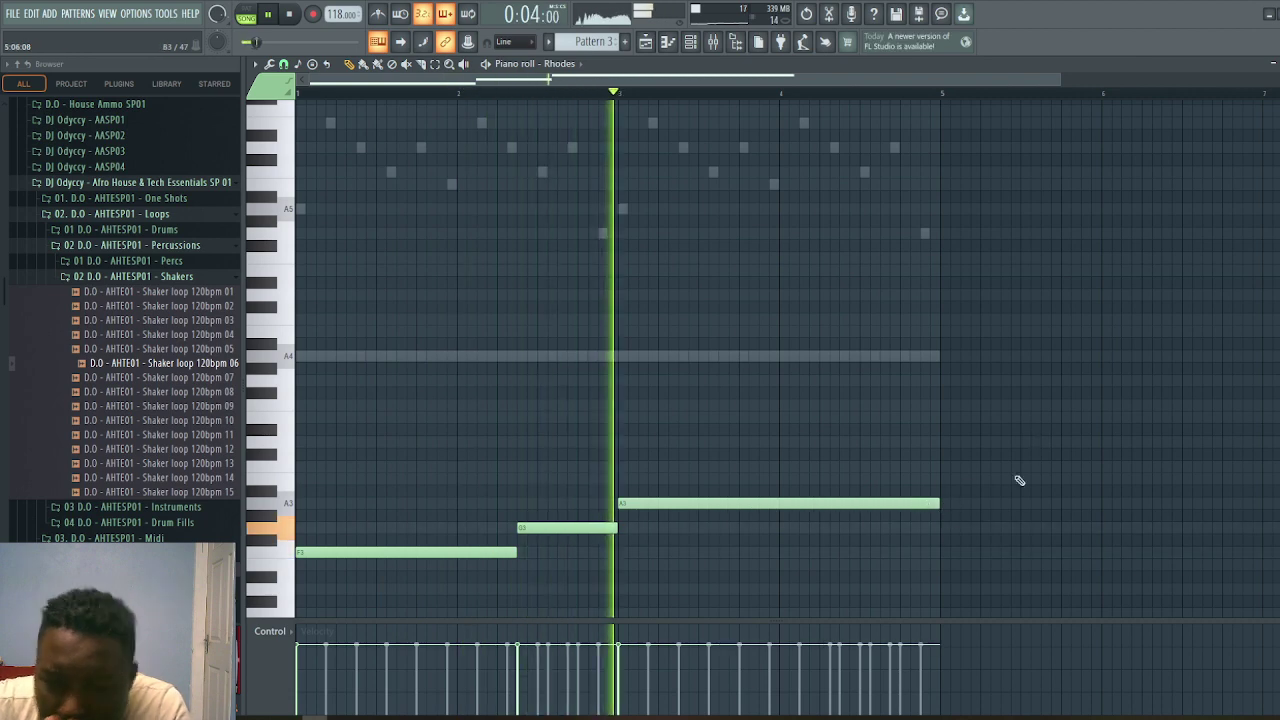
Duplicate the three Rhodes bass notes one octave higher, to F4, G4 and A4, in the piano roll
key(F7)
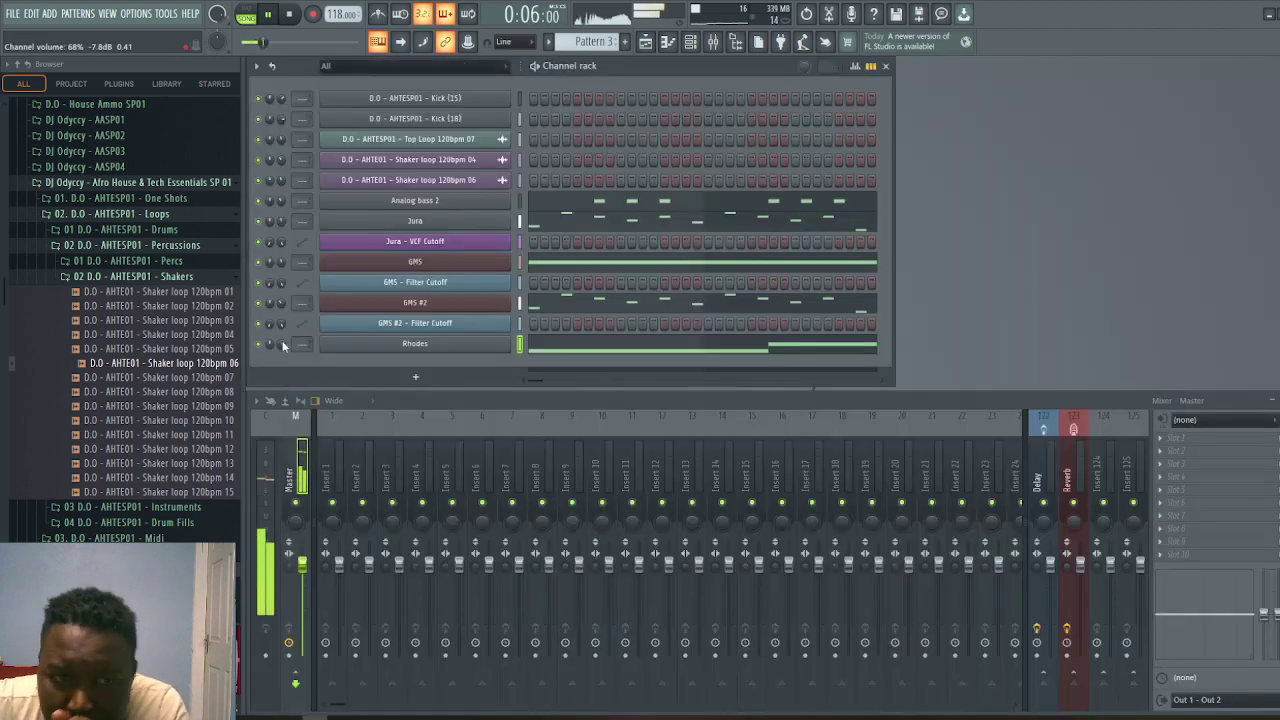
click(622, 352)
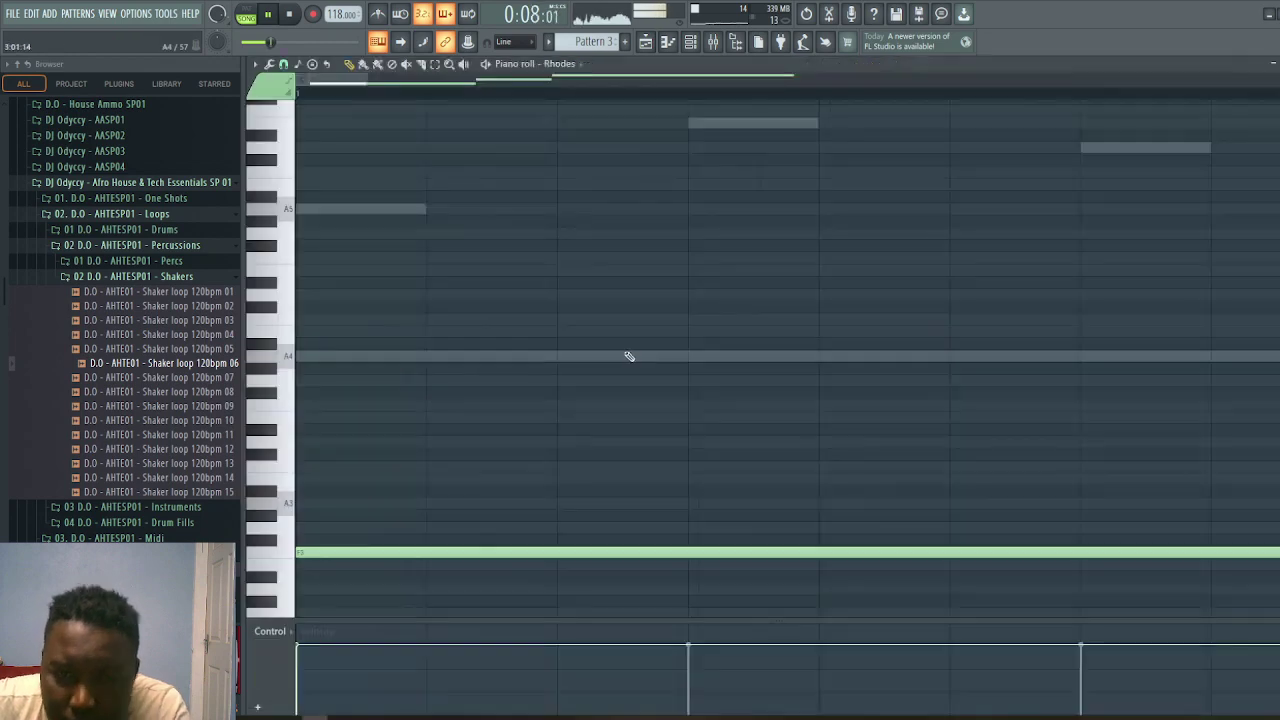
drag(1016, 571, 529, 492)
key(ctrl+a)
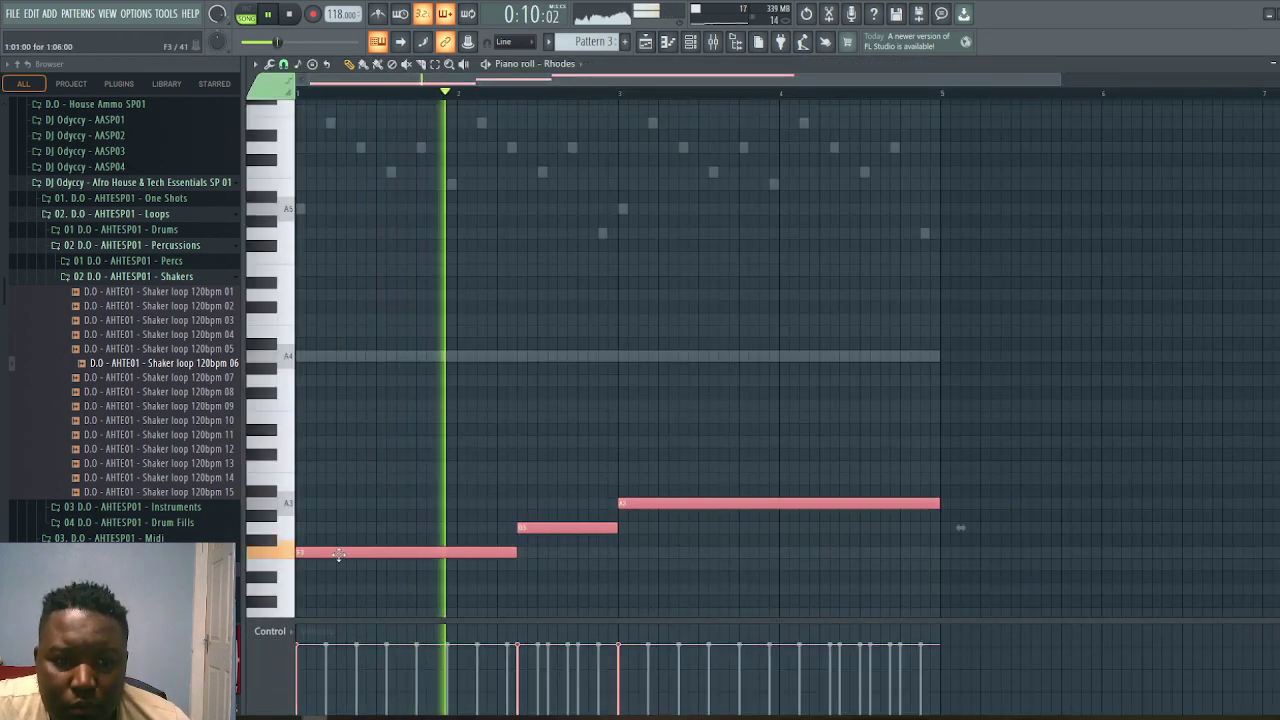
key(ctrl+c)
key(ctrl+v)
key(ctrl+Up)
click(448, 360)
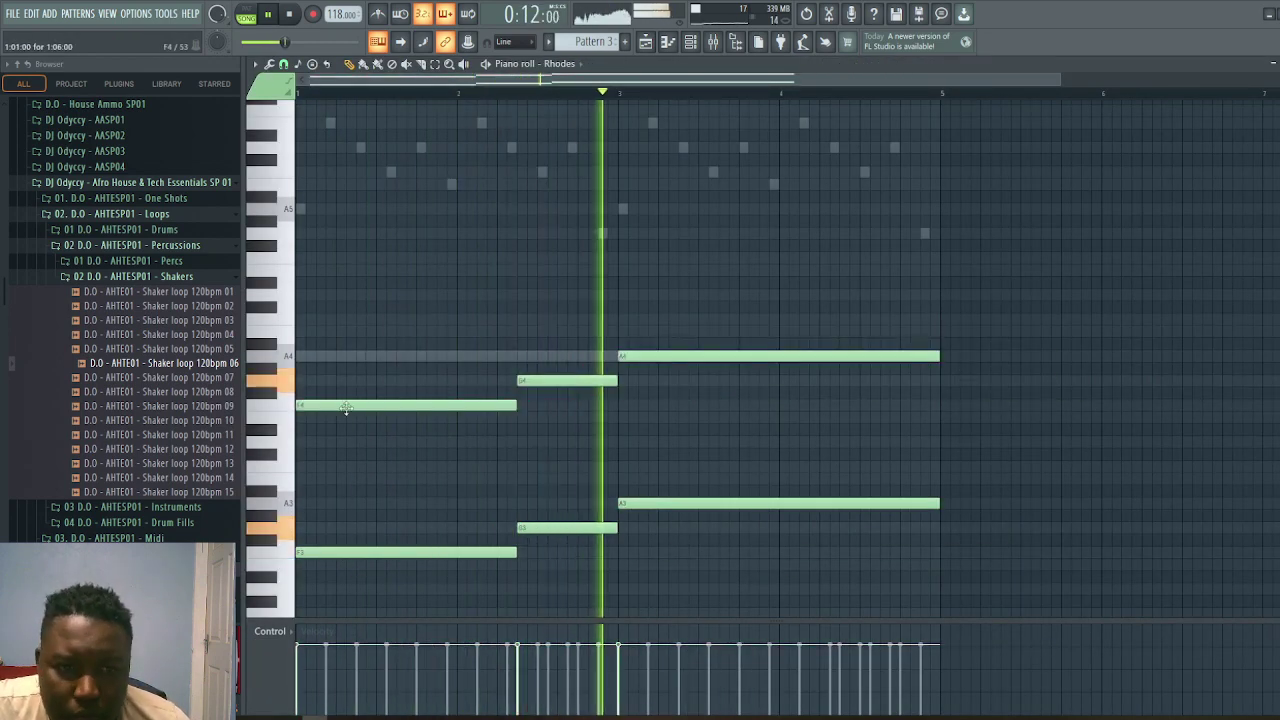
Complete the Rhodes chords with A4 and C5 over F4, B4 and D5 over G4, and C5 and E5 over A4, and close the piano roll
click(298, 356)
click(307, 320)
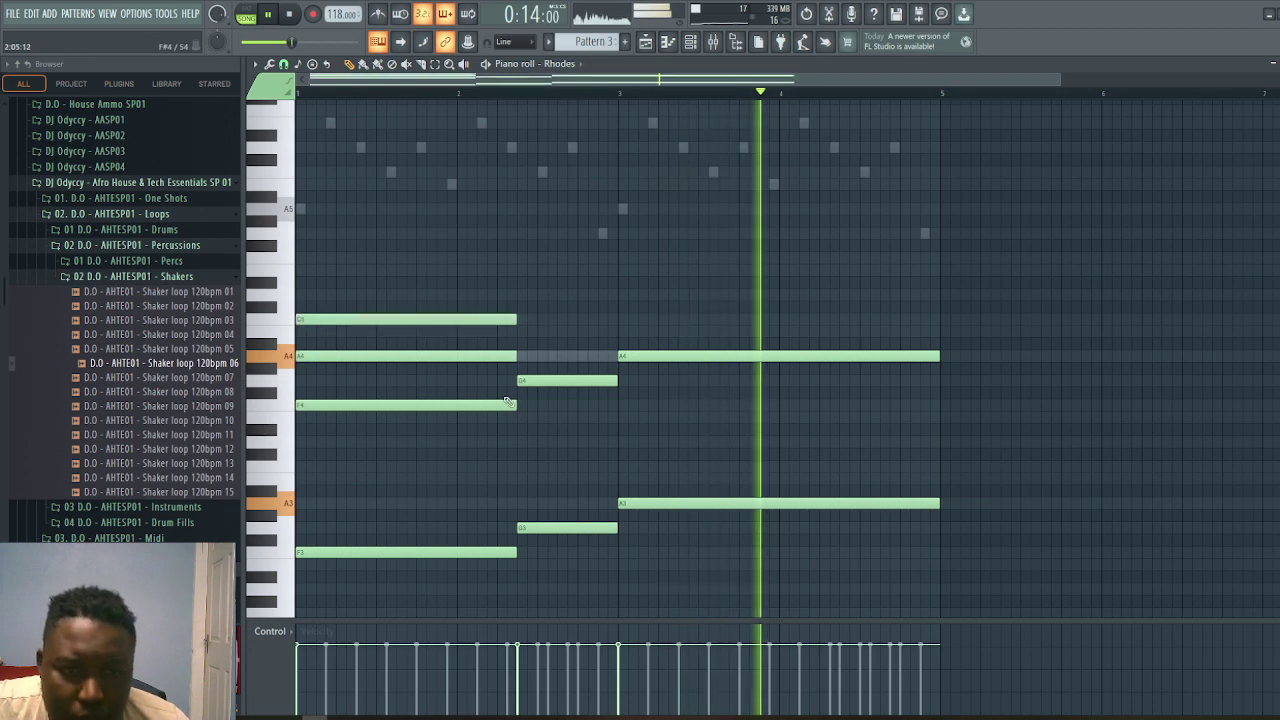
click(519, 331)
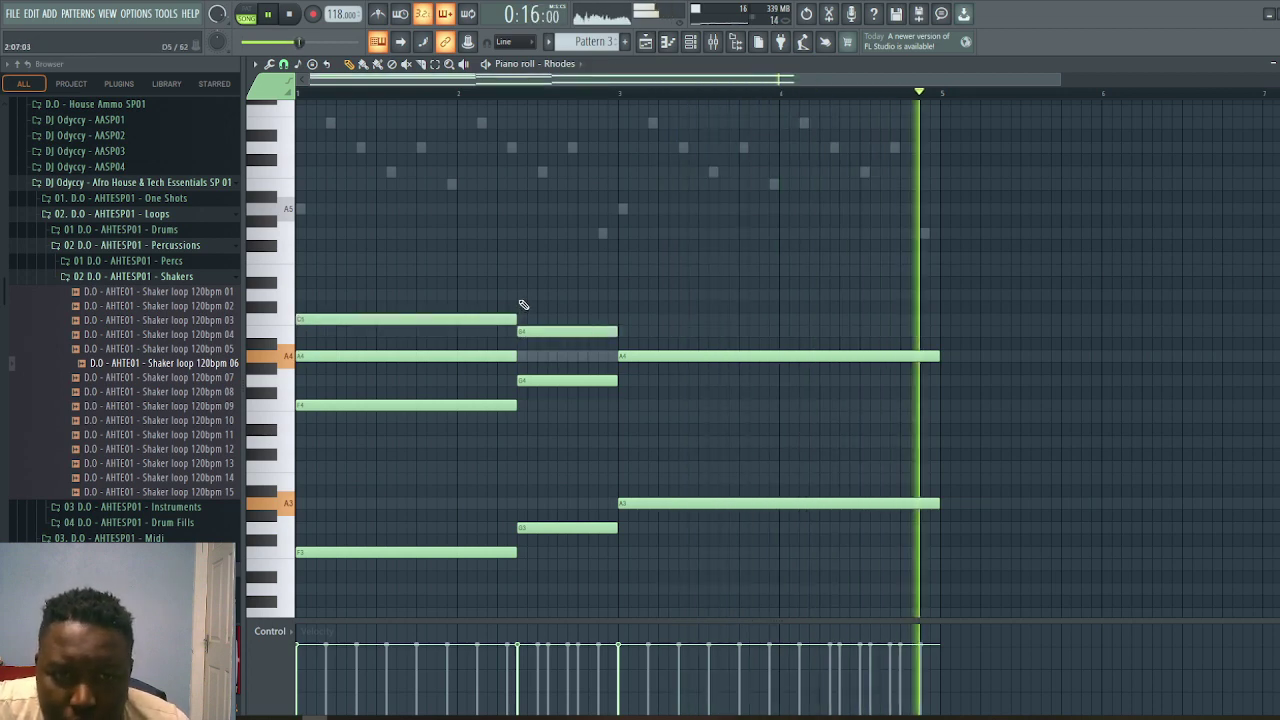
click(520, 294)
click(621, 320)
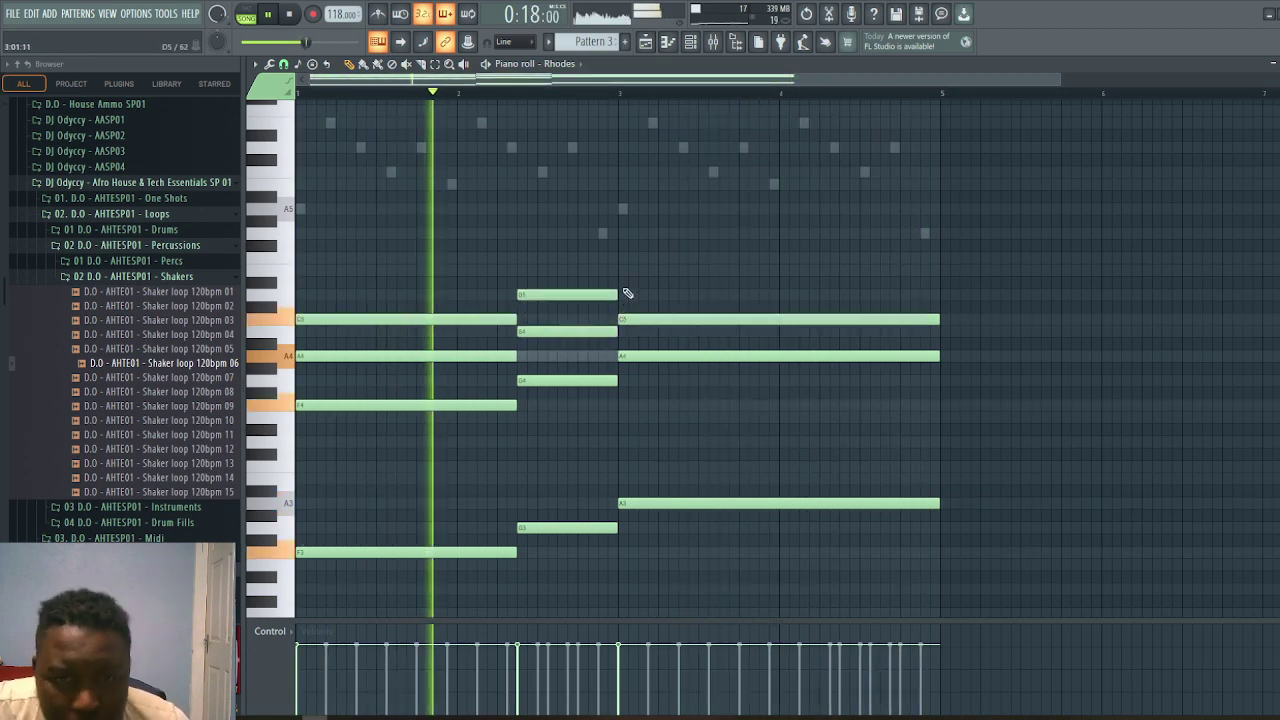
click(621, 270)
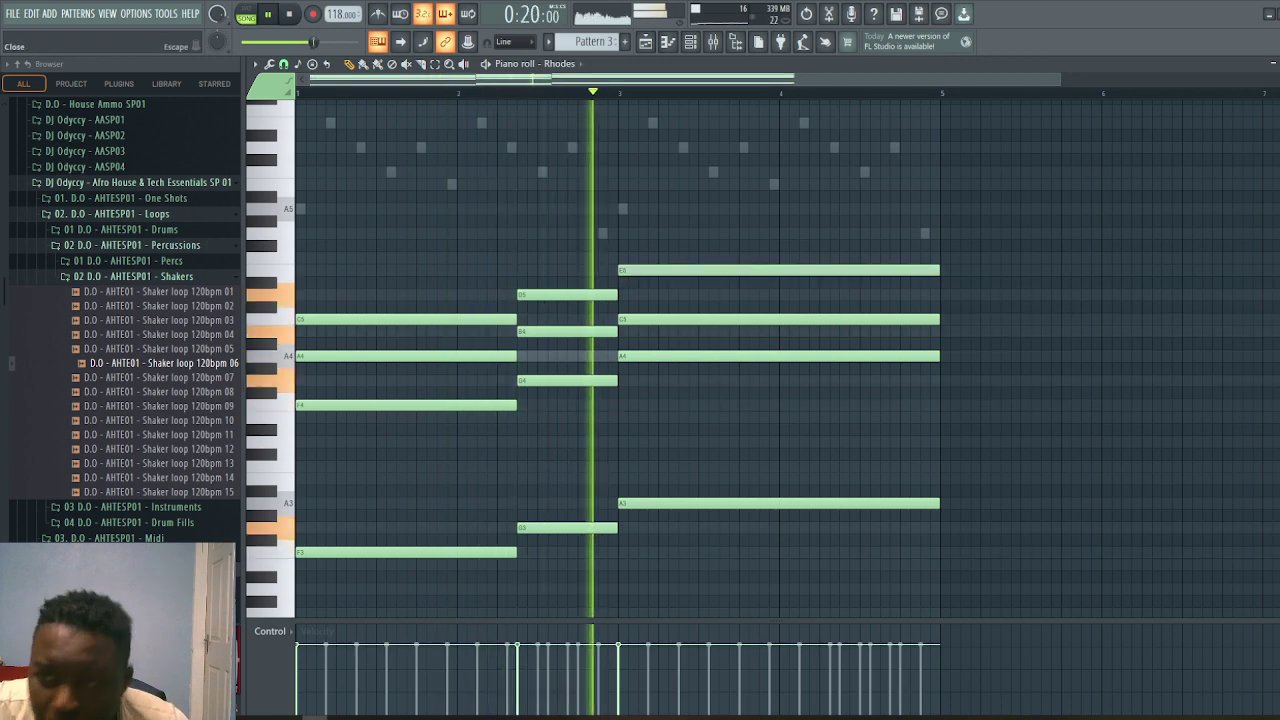
click(1274, 63)
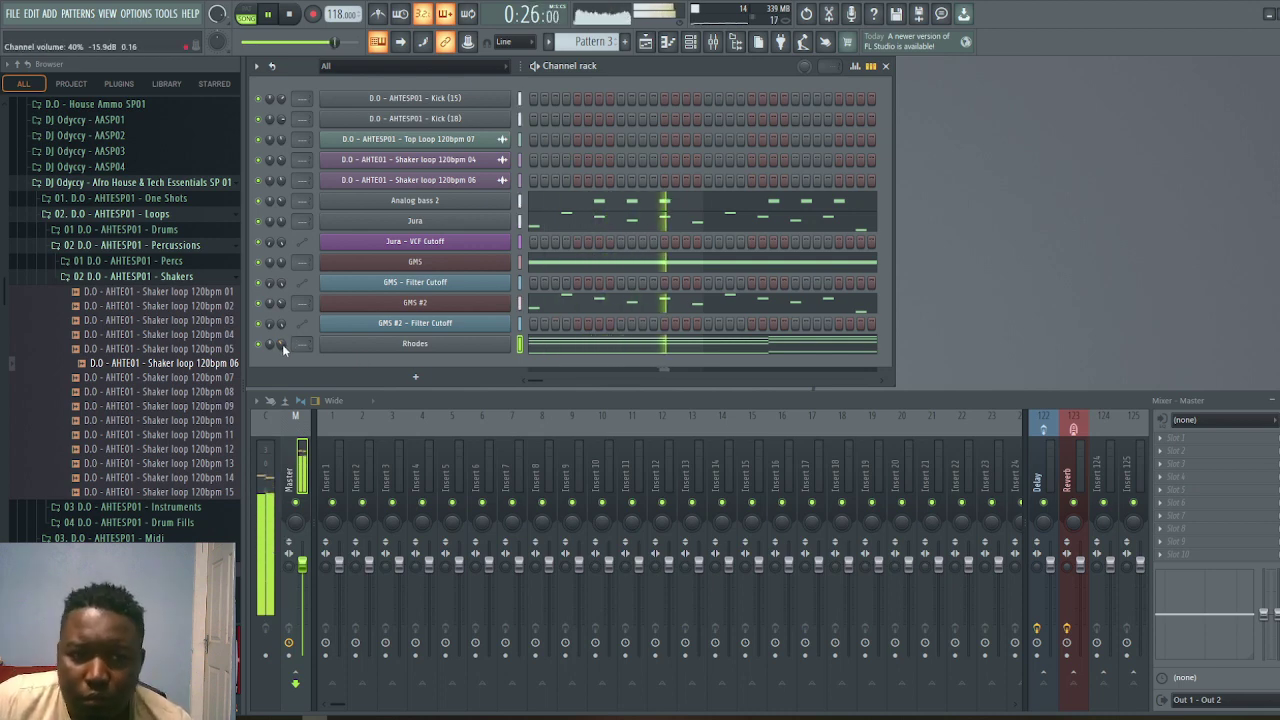
Add a second Jura channel, load its Strings 2 preset from the Synths category and close the synth
click(417, 376)
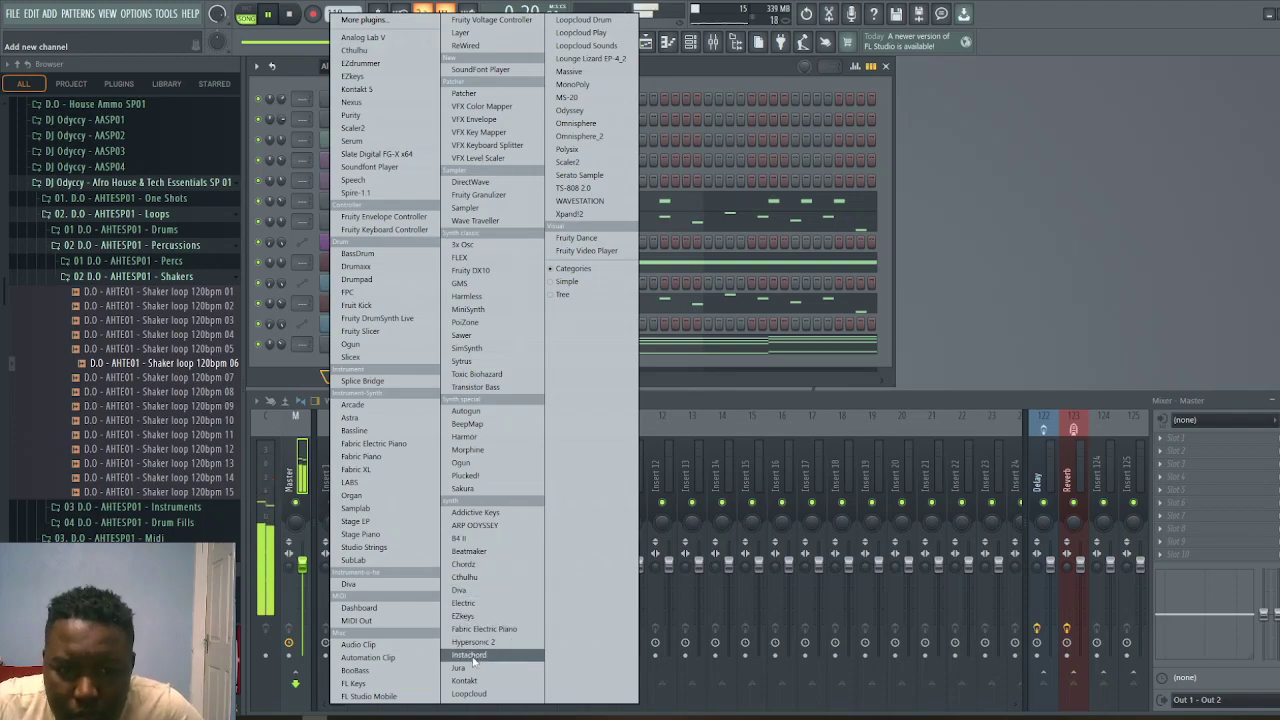
click(470, 667)
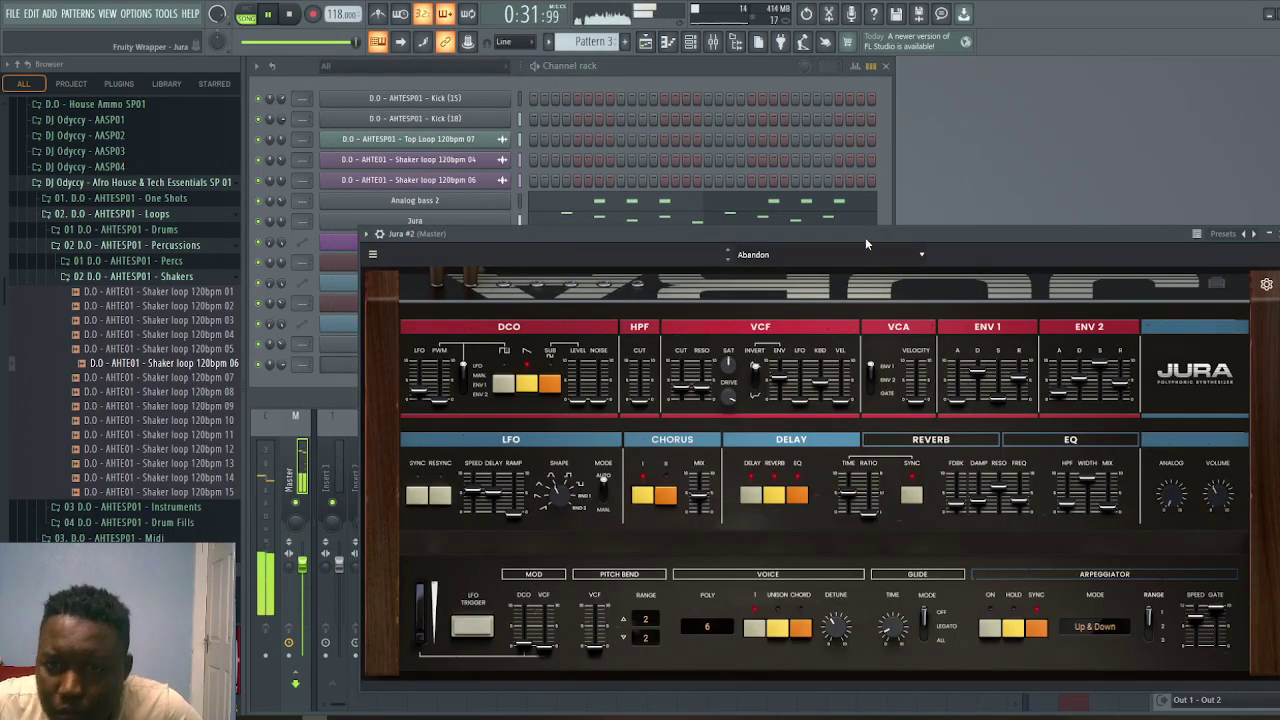
drag(865, 237, 836, 174)
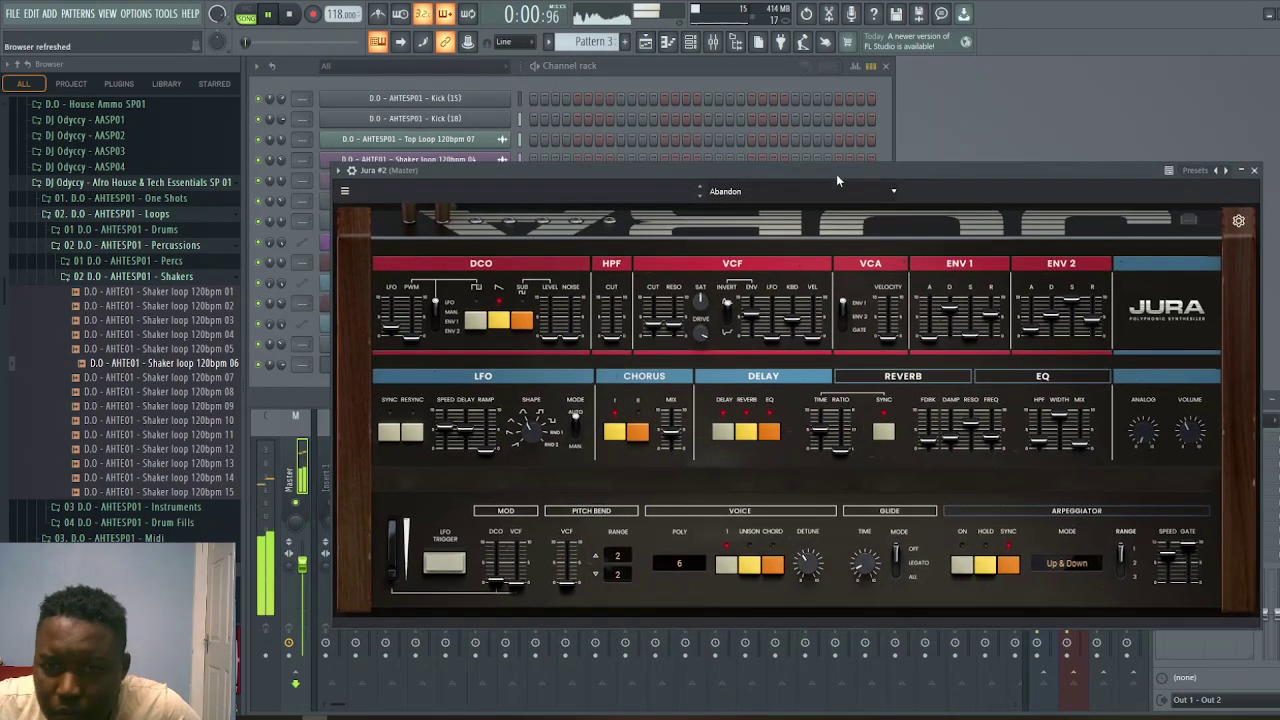
click(753, 197)
mouse_move(762, 397)
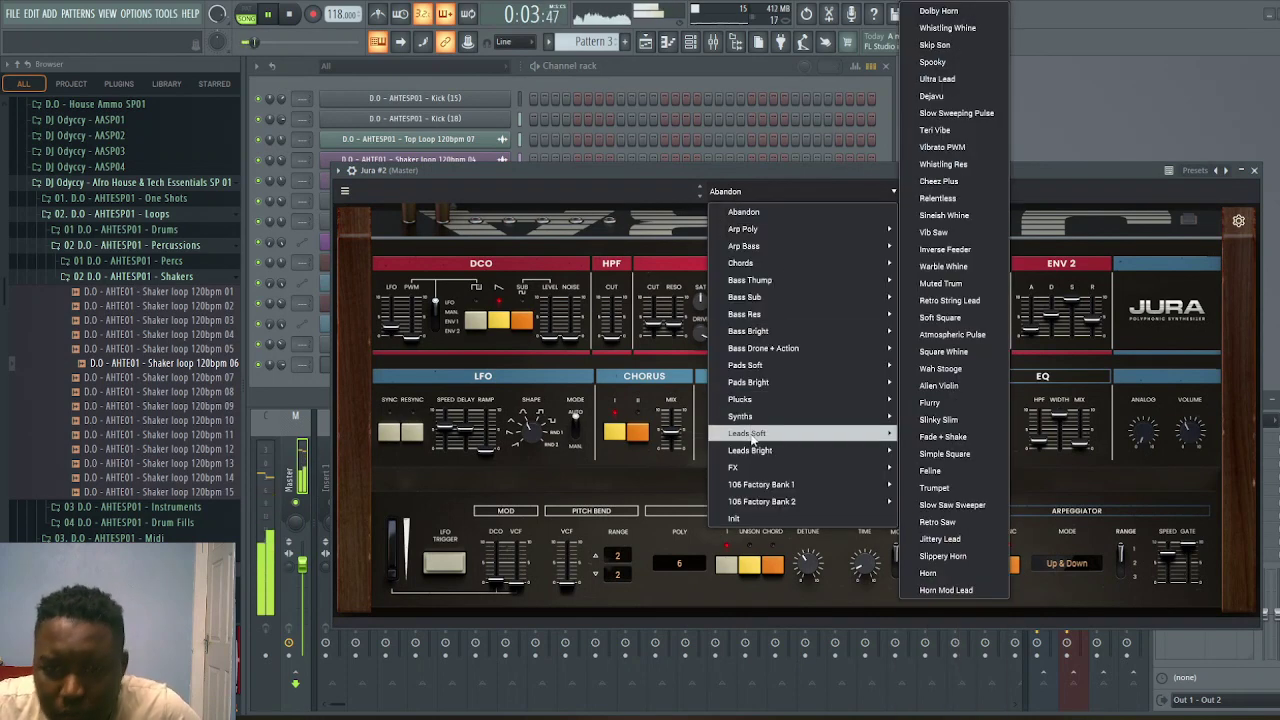
mouse_move(753, 420)
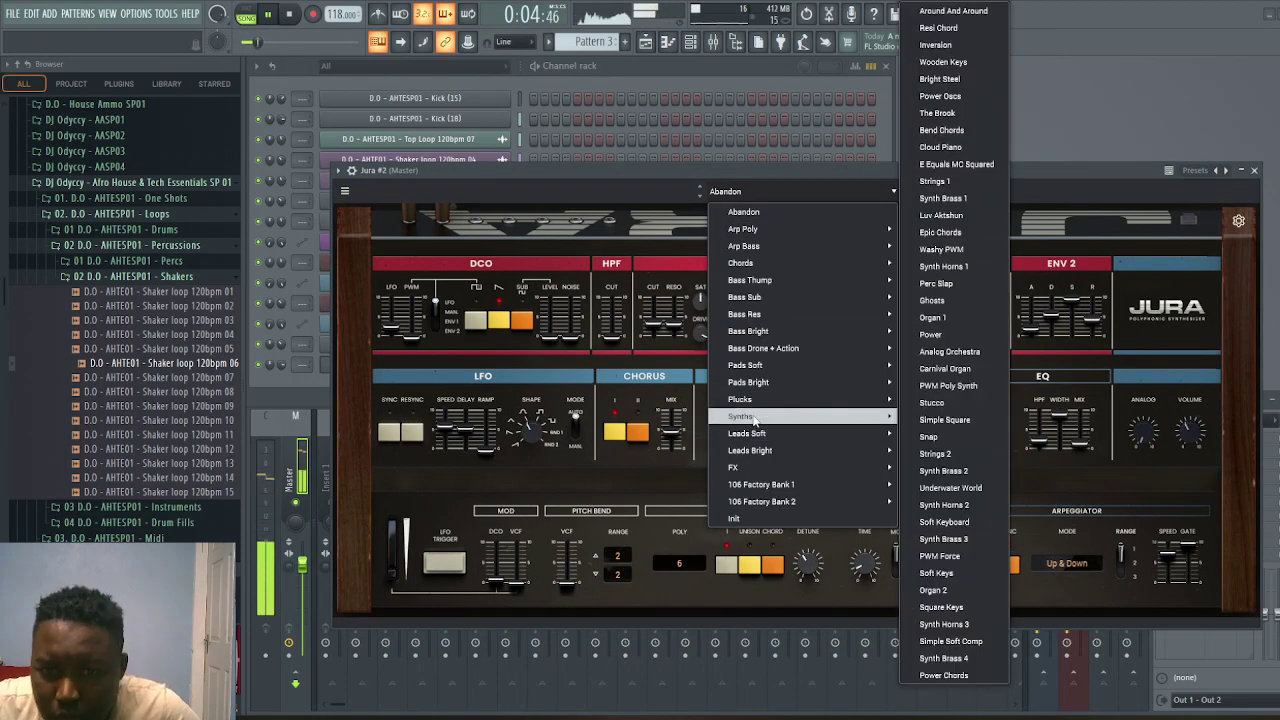
click(935, 453)
click(1254, 170)
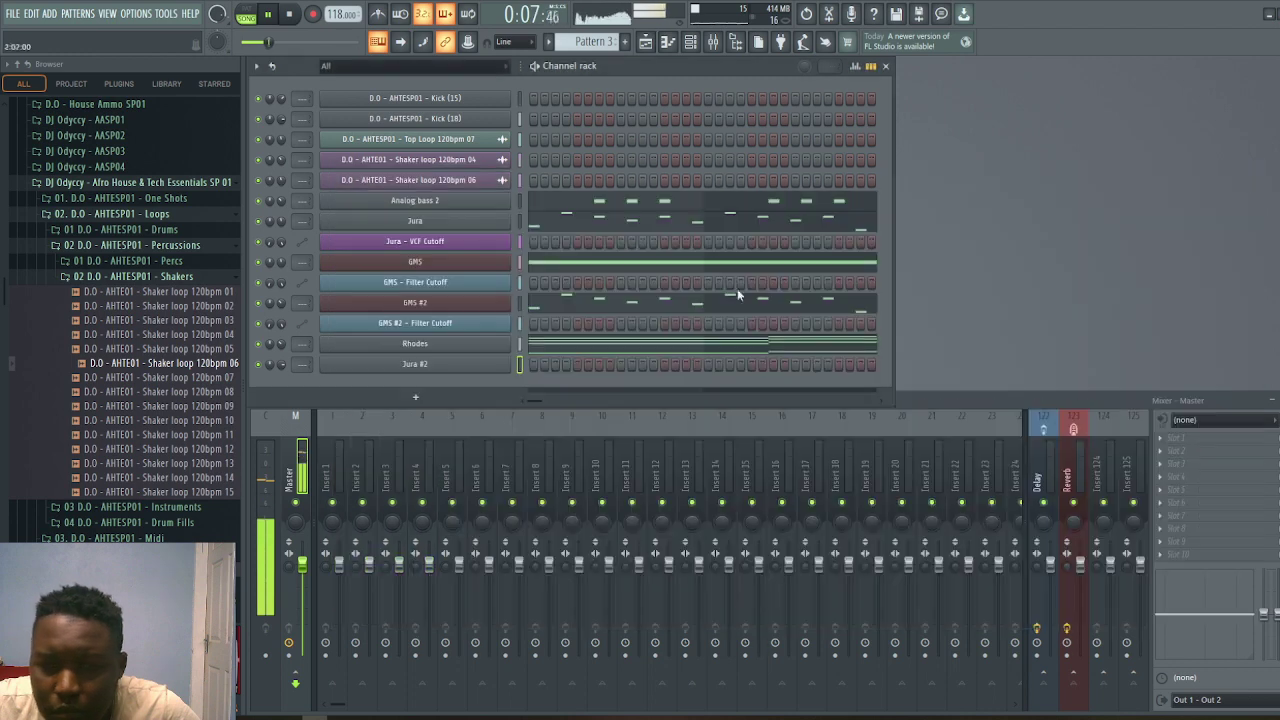
Paste the Rhodes chord notes into the Jura #2 channel and lower its channel volume to 41%
click(520, 364)
key(ctrl+v)
drag(282, 364, 282, 385)
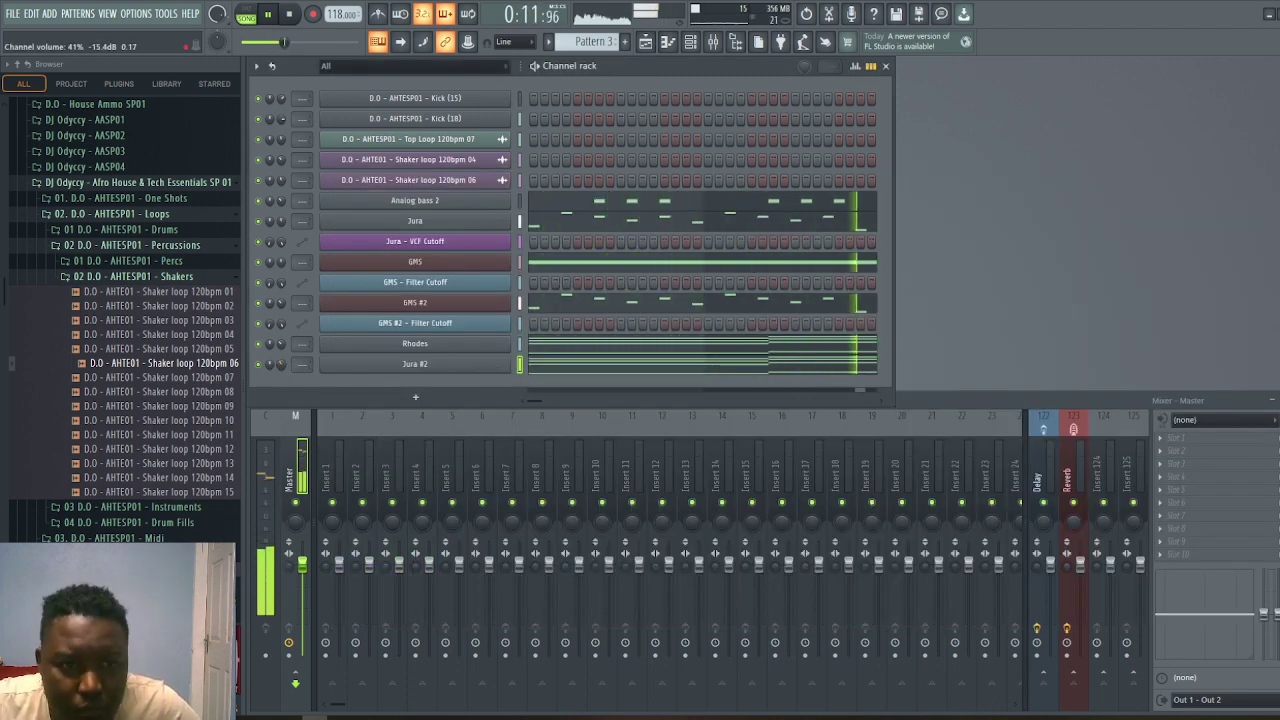
Add a Morphine channel, load the BAS Smoothy MC preset from its Bass bank and close the synth
click(420, 399)
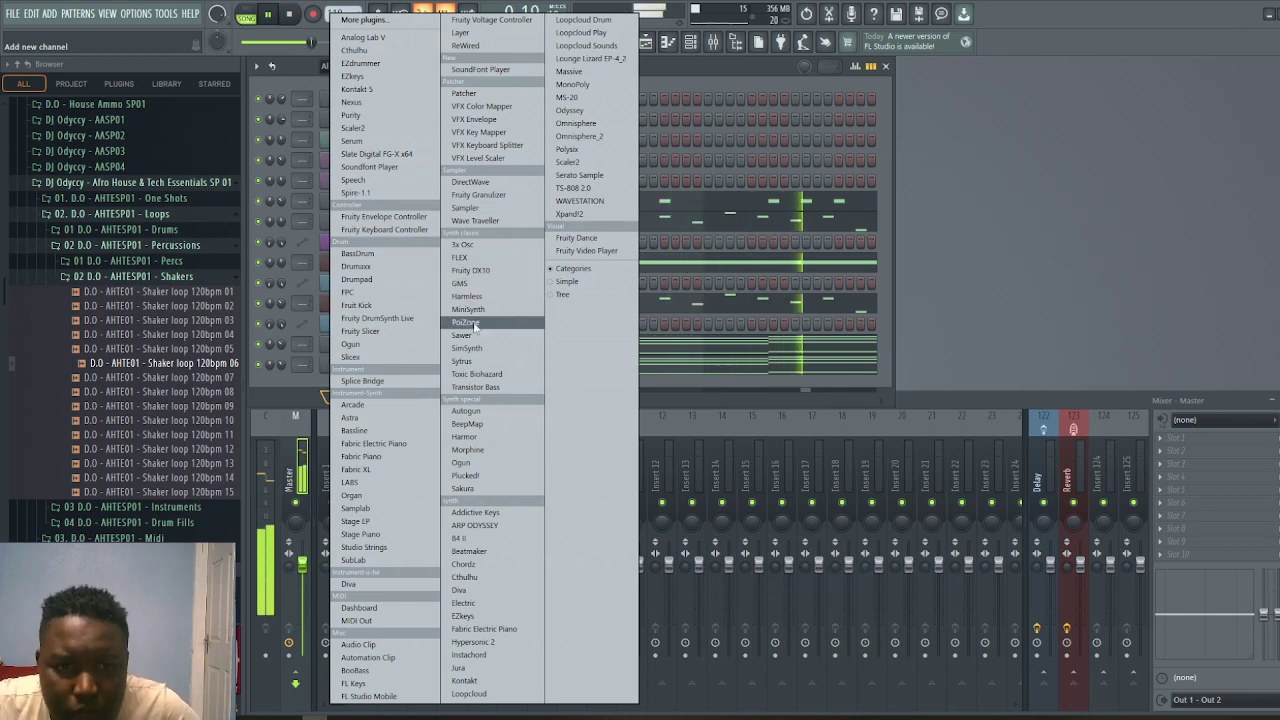
click(467, 449)
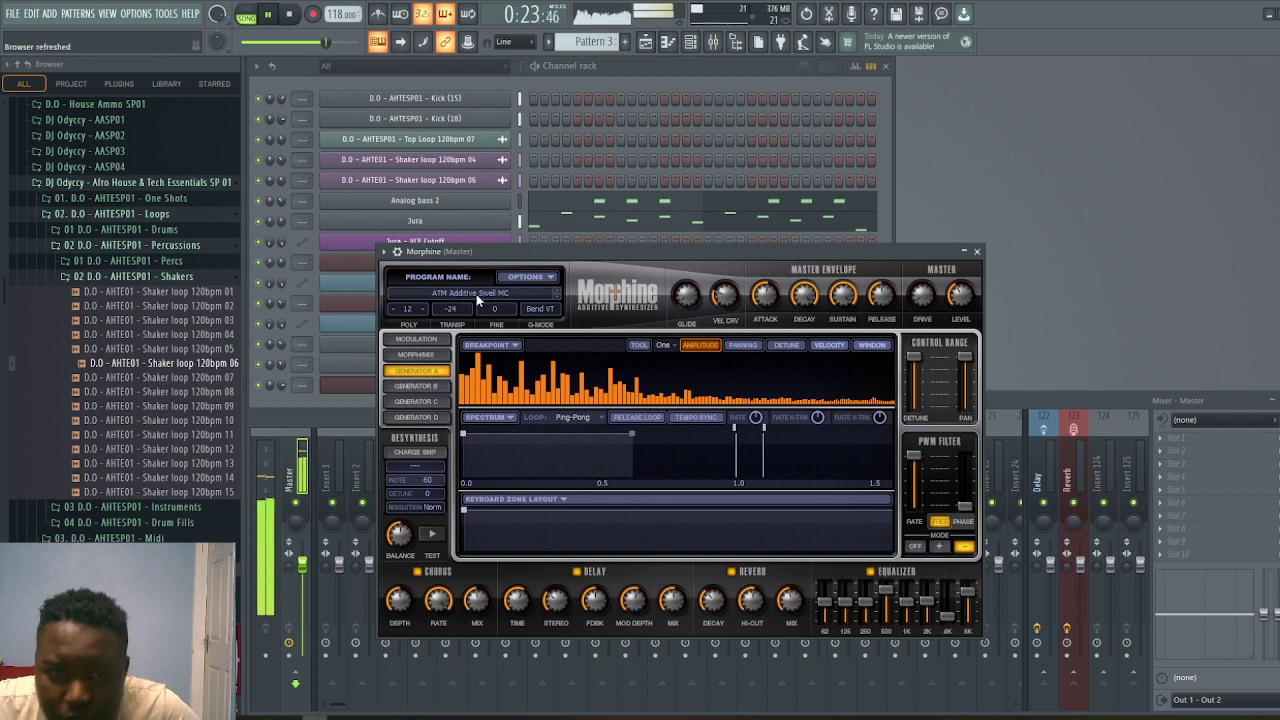
click(476, 297)
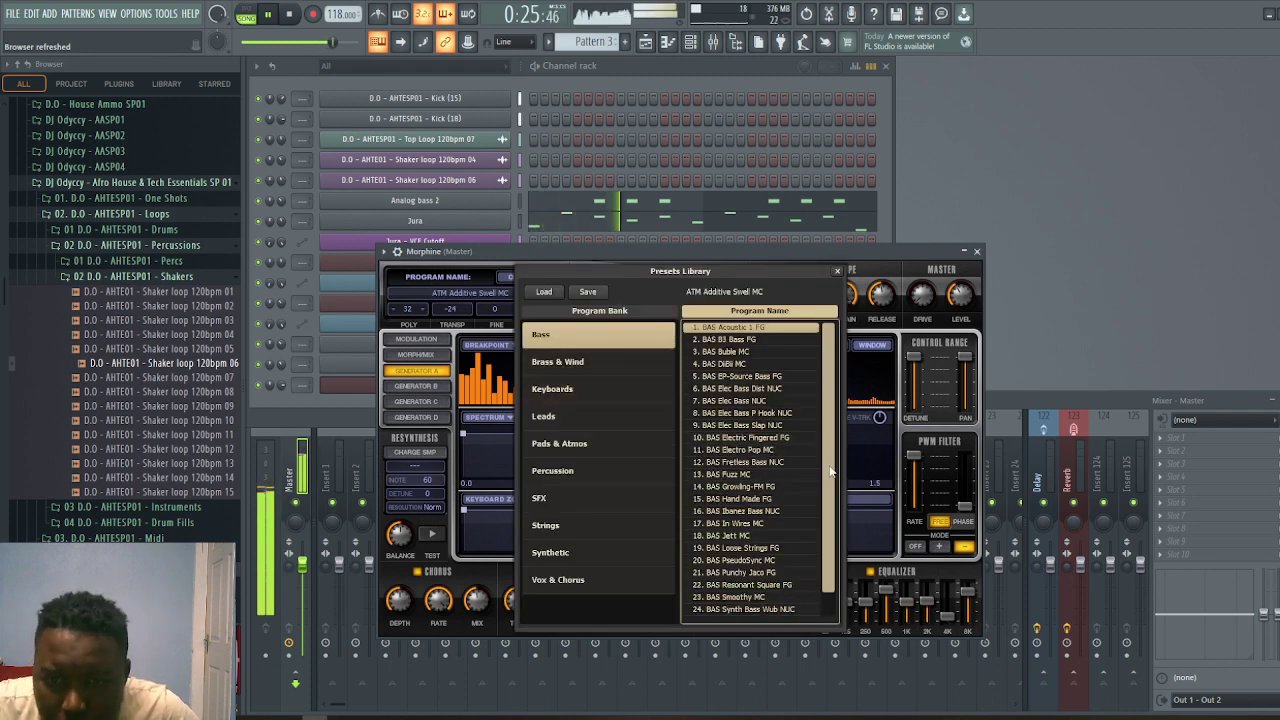
scroll(790, 530, down, 1)
click(746, 574)
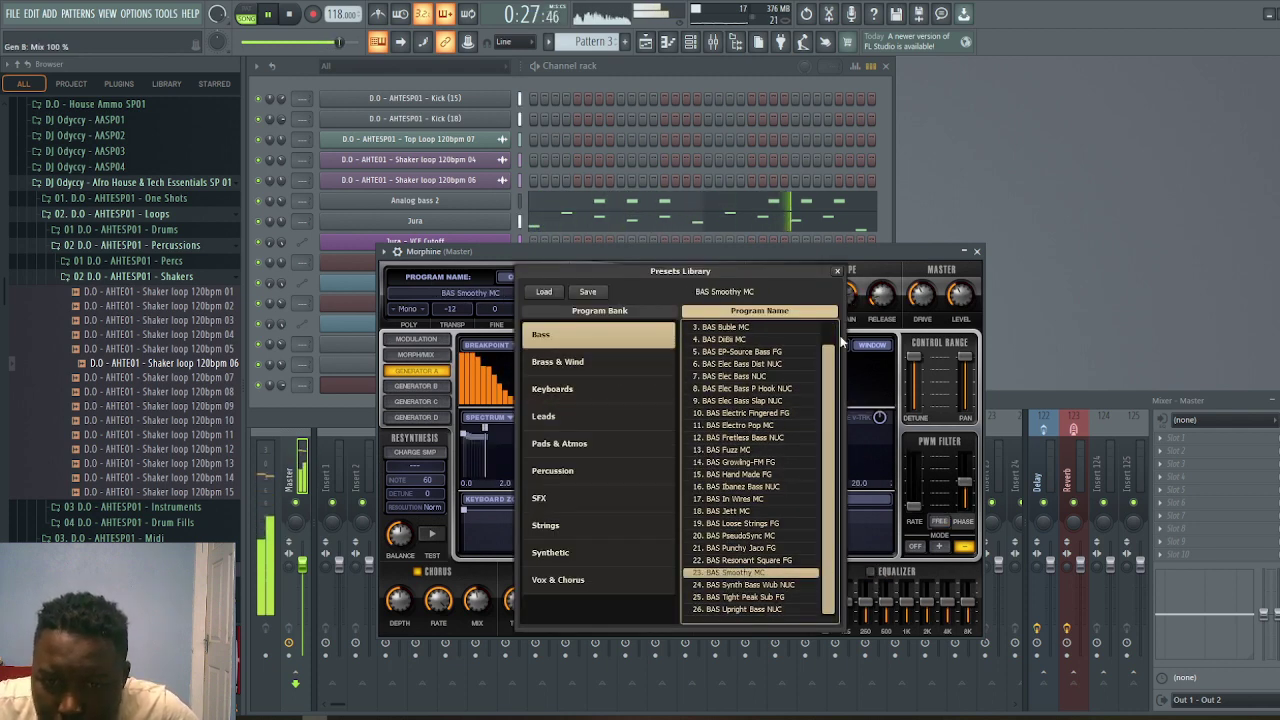
click(837, 272)
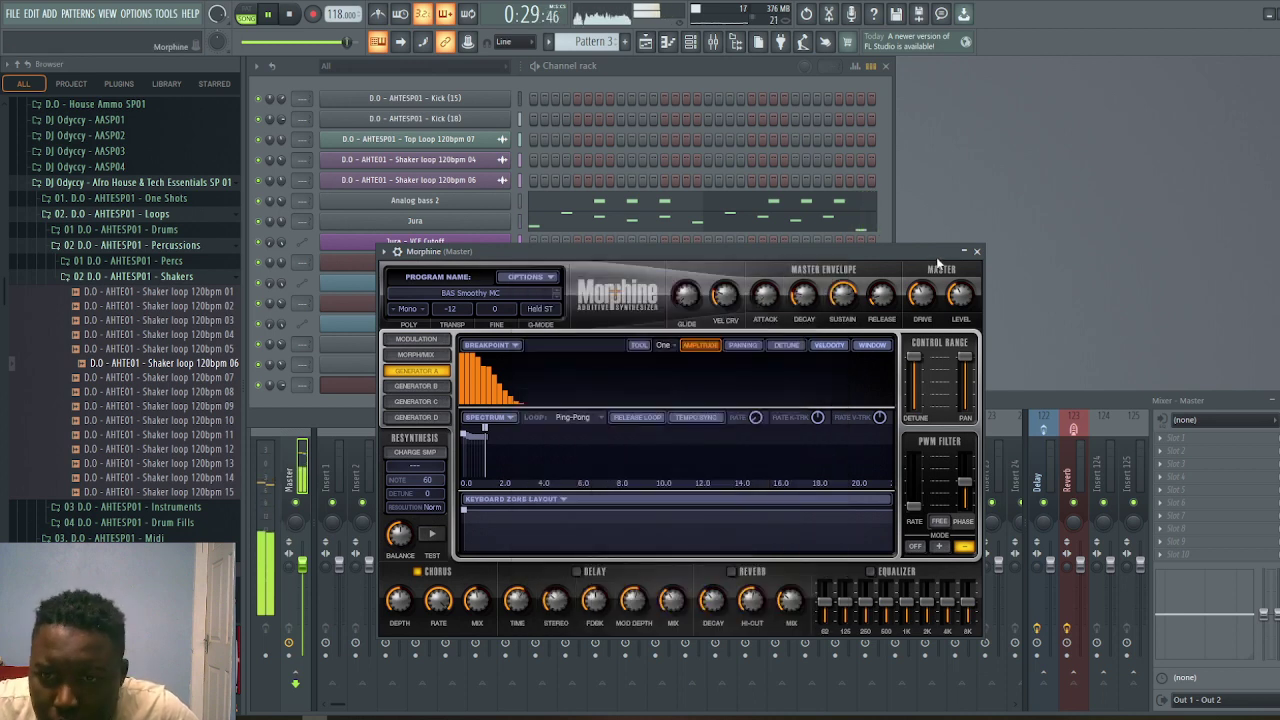
click(978, 252)
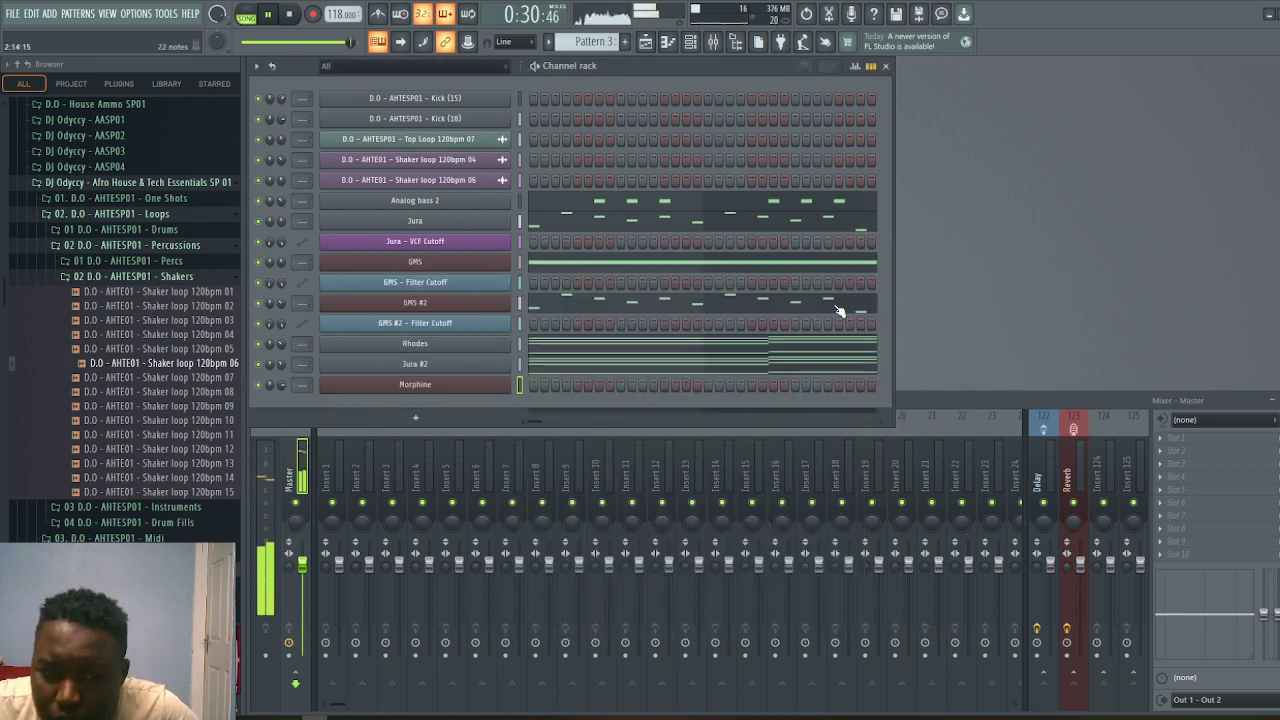
Draw a Morphine bass line following the chord roots: F3 to bar 2 step 7, G3 to bar 3 and A3 to bar 5
click(670, 43)
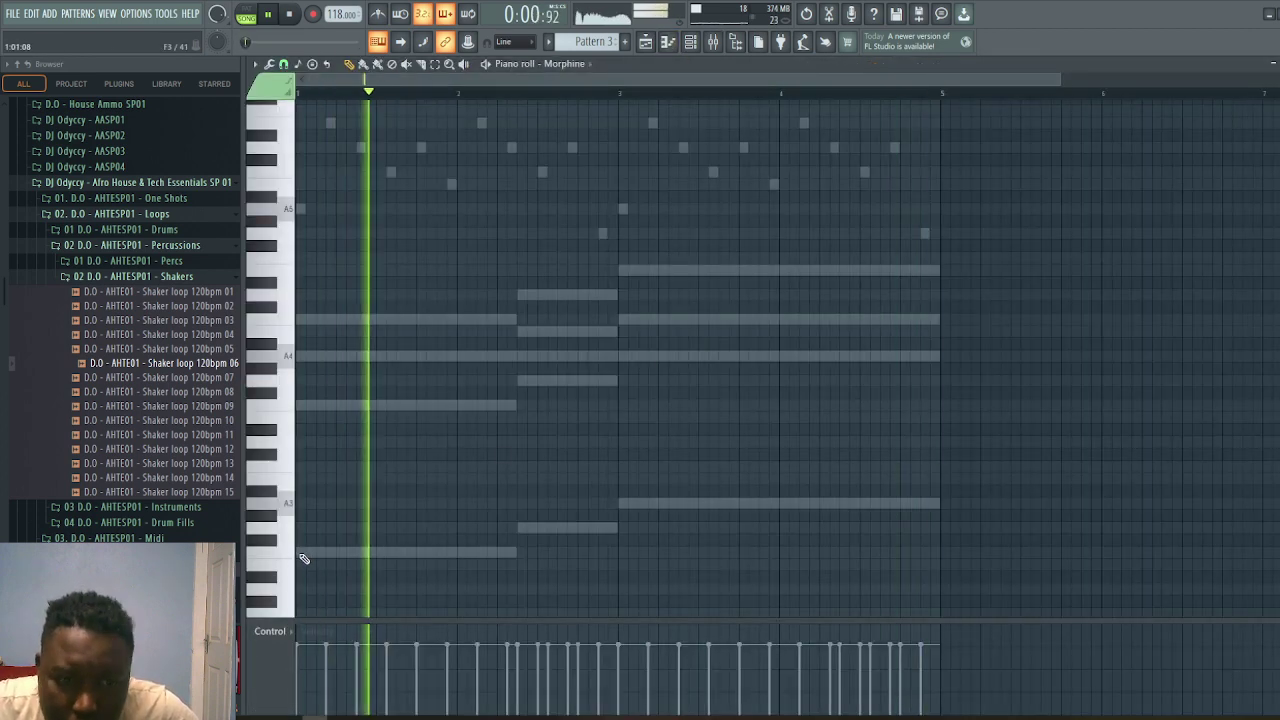
mouse_move(516, 551)
mouse_down()
mouse_move(618, 551)
mouse_move(517, 563)
mouse_up()
click(630, 503)
click(523, 528)
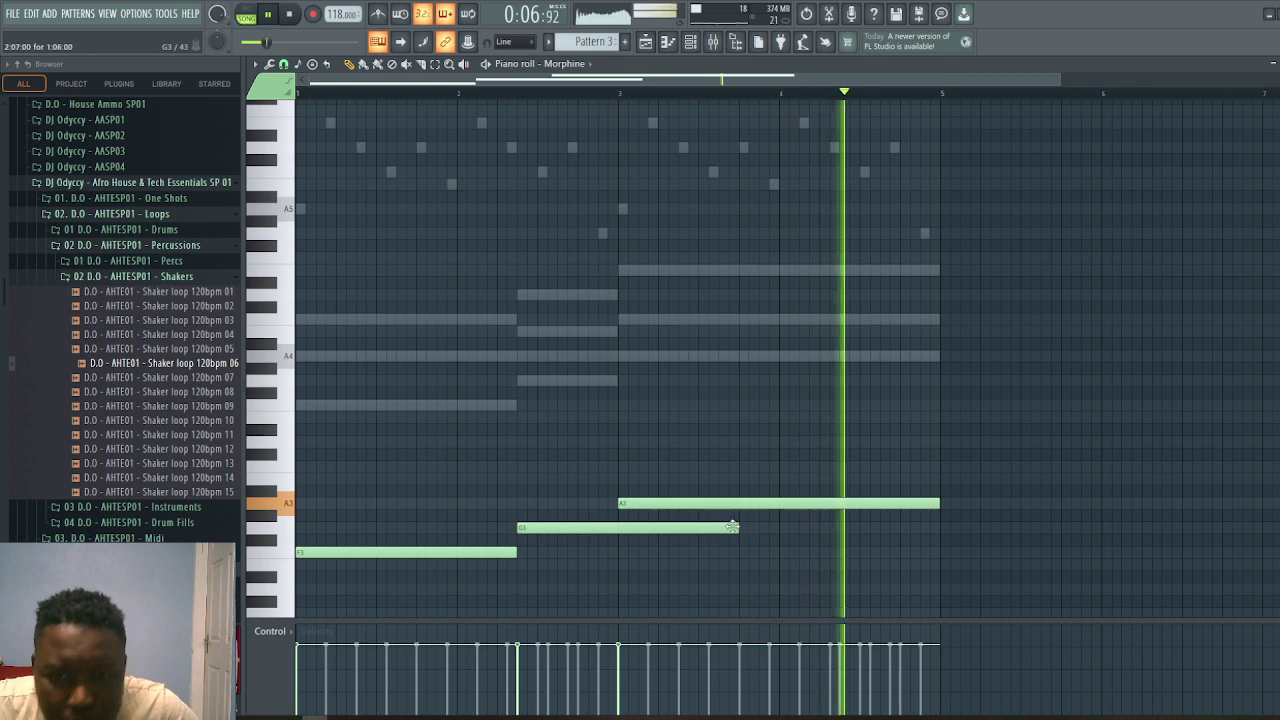
drag(733, 527, 618, 528)
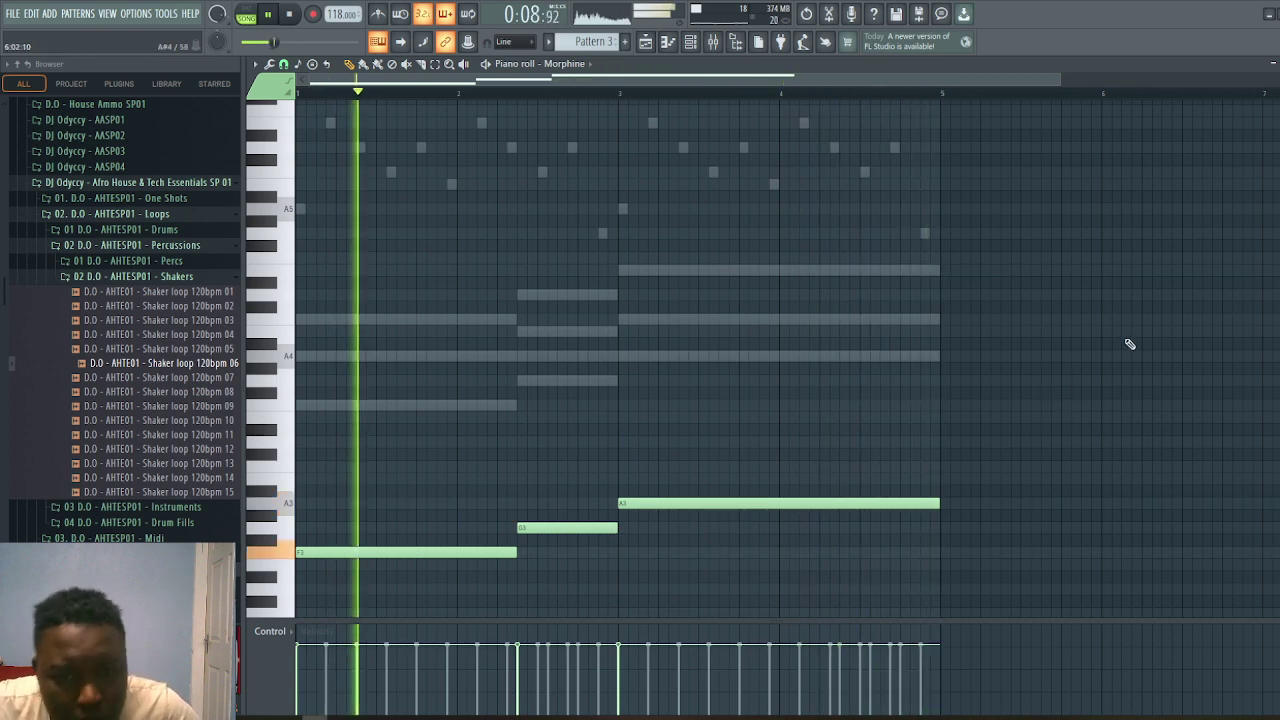
key(F7)
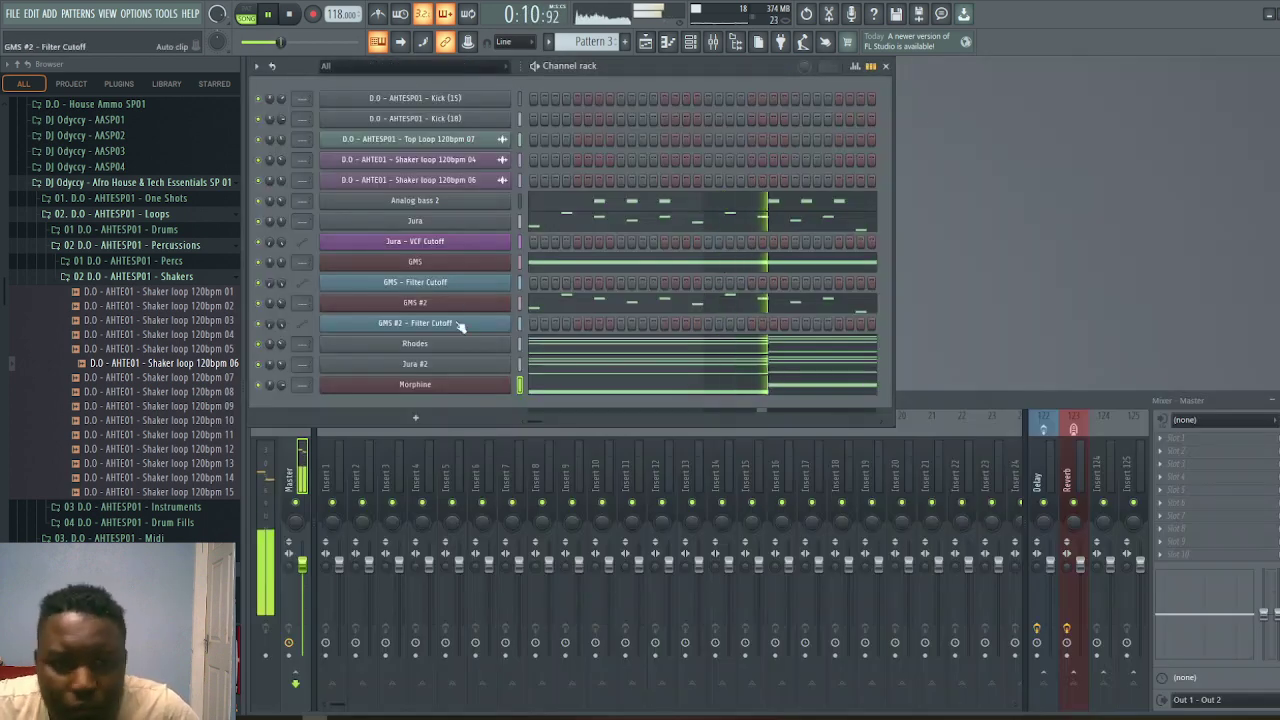
Create an automation clip for the last tweaked Jura #2 VCF Cutoff parameter and close the synth
click(508, 366)
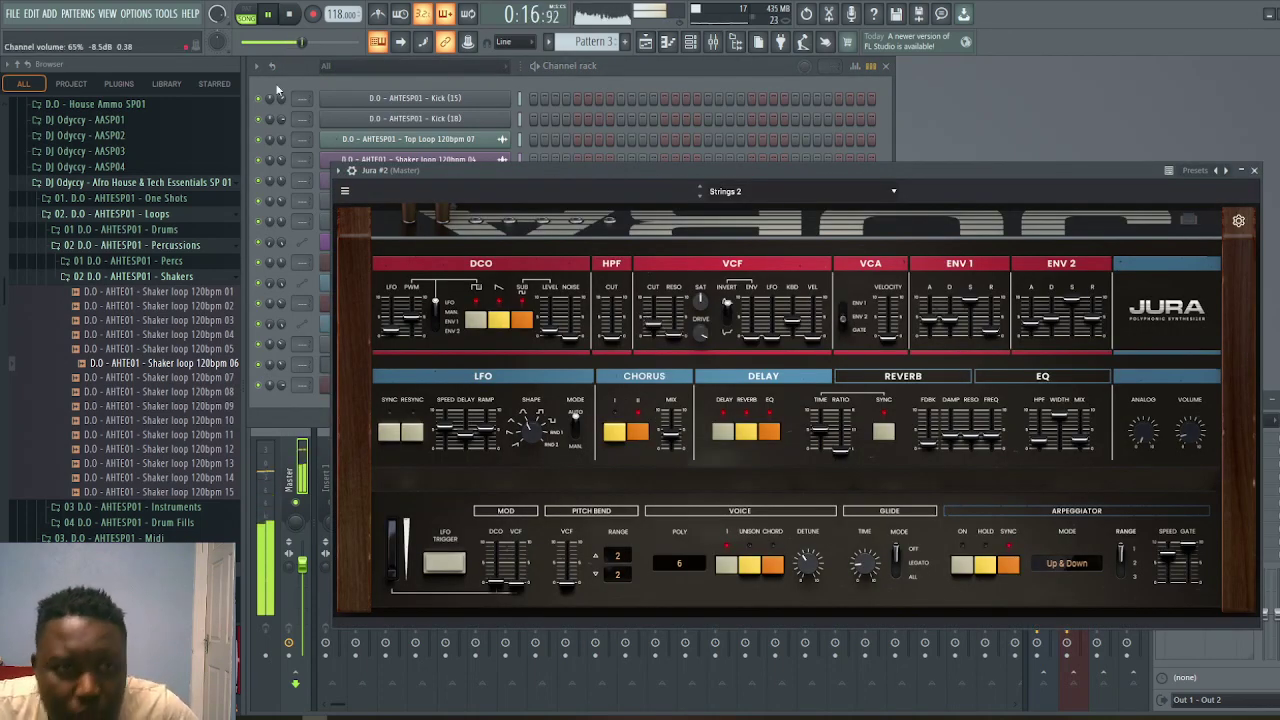
click(163, 13)
mouse_move(250, 181)
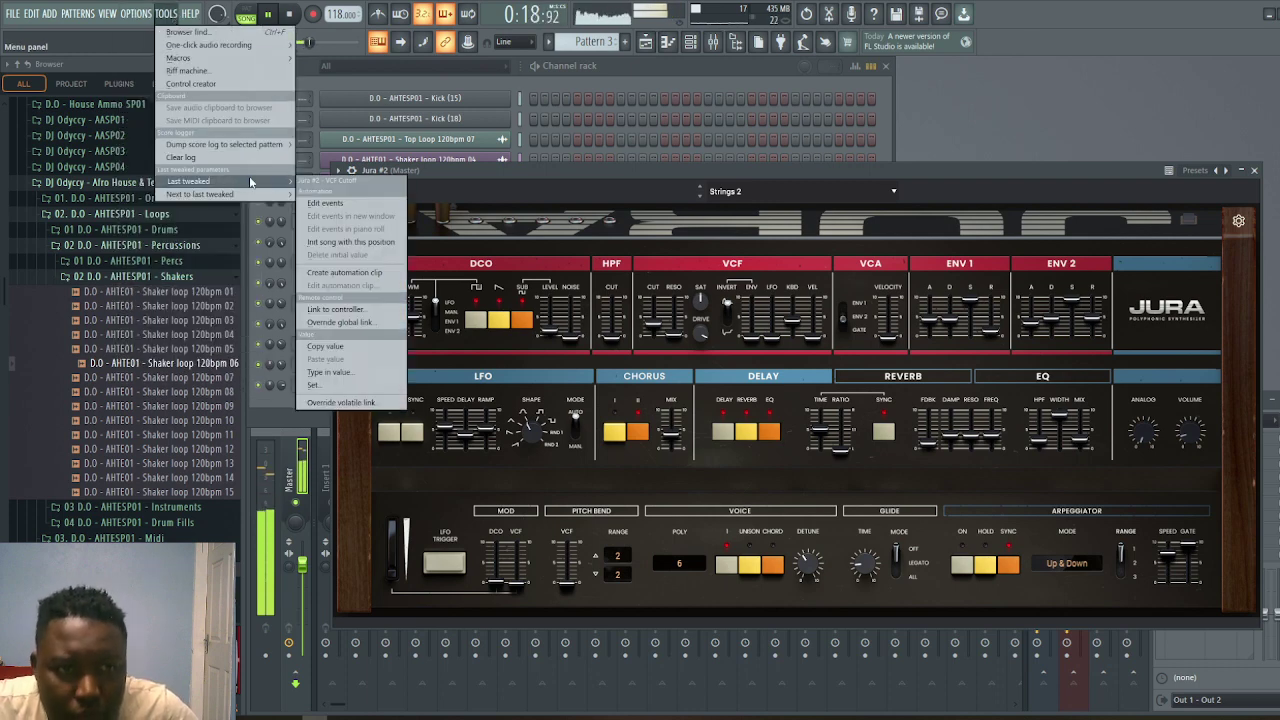
click(346, 273)
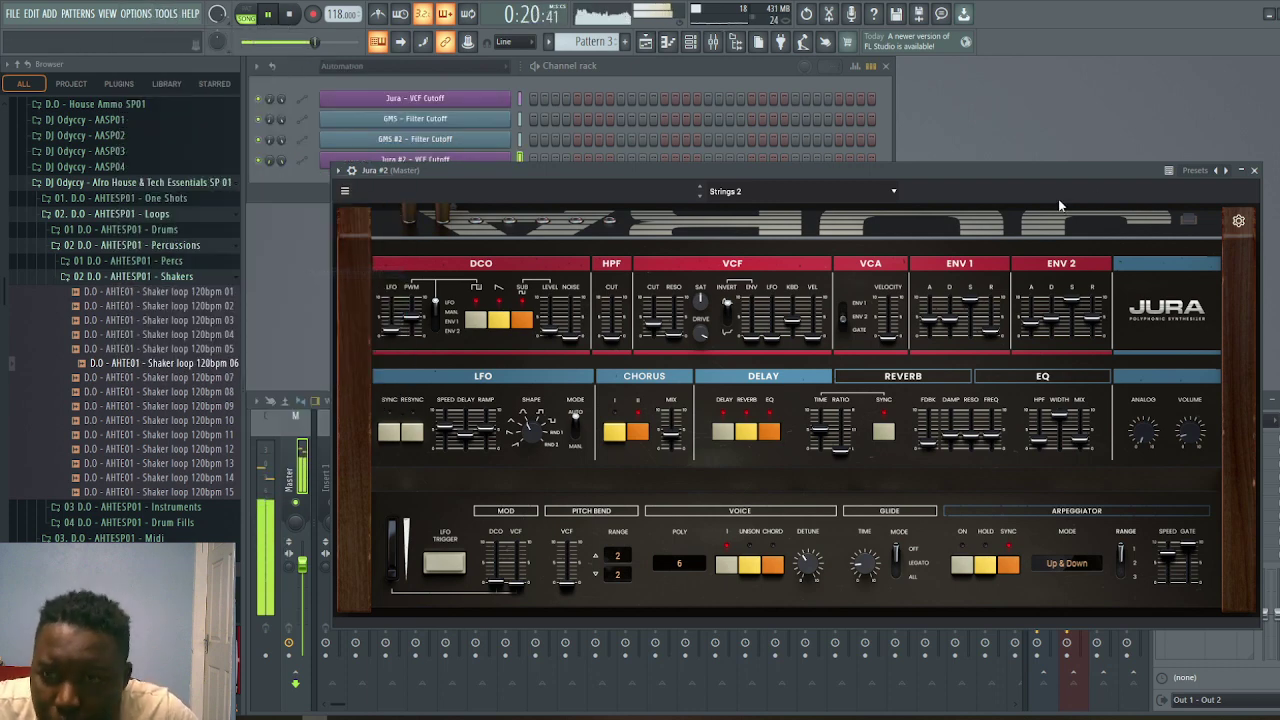
click(1256, 172)
Move the Jura #2 VCF Cutoff clip to playlist track 12 and shape it into a steady rise ending at bar 17
key(F5)
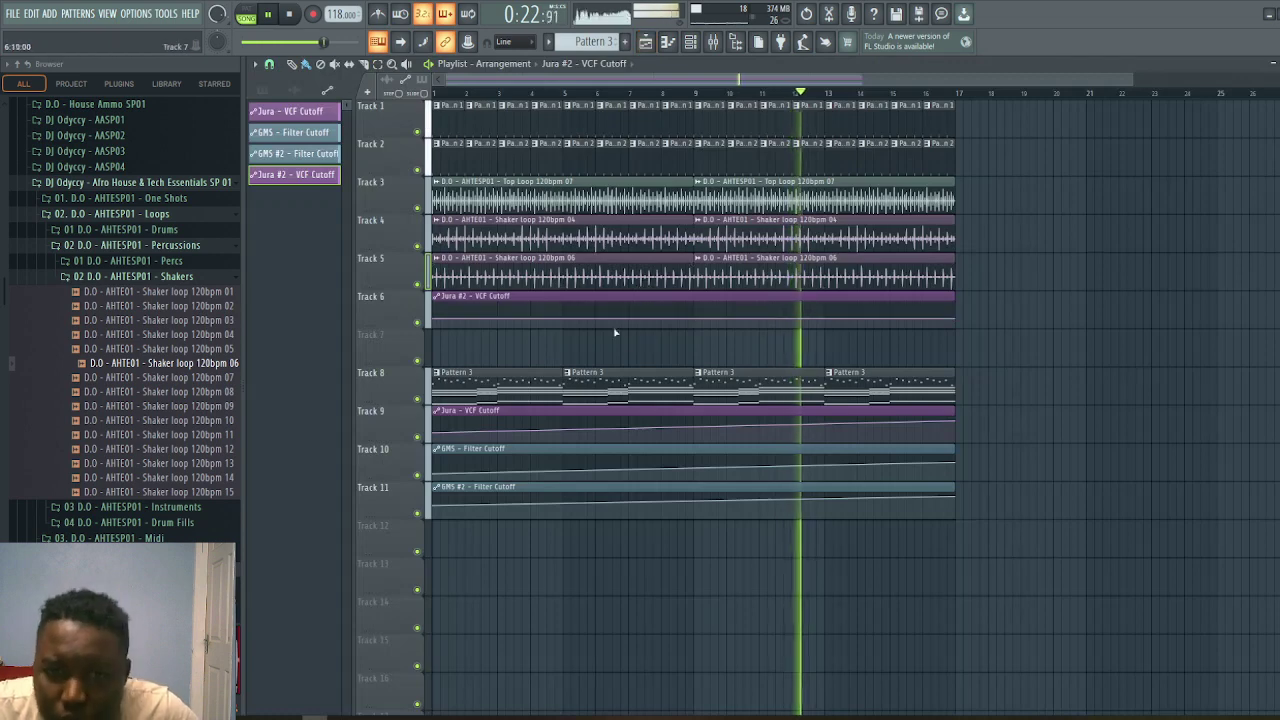
drag(606, 297, 560, 534)
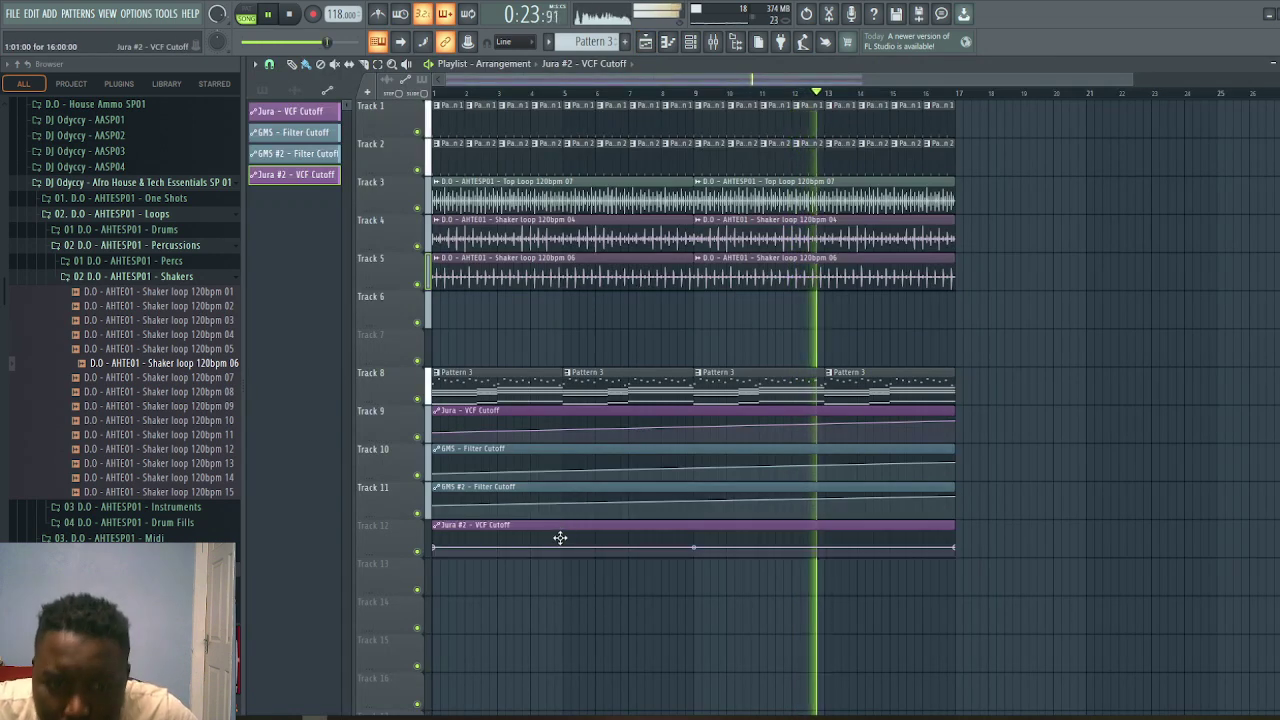
right_click(908, 547)
drag(908, 547, 957, 539)
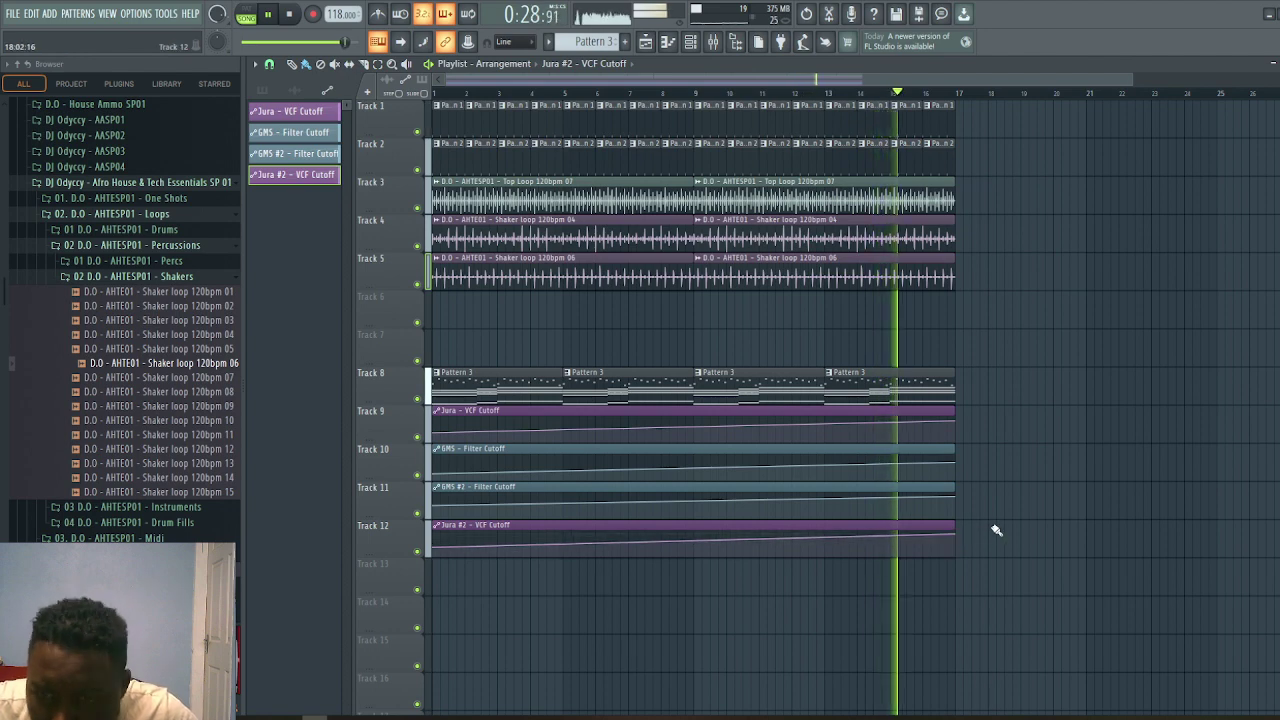
drag(950, 537, 957, 533)
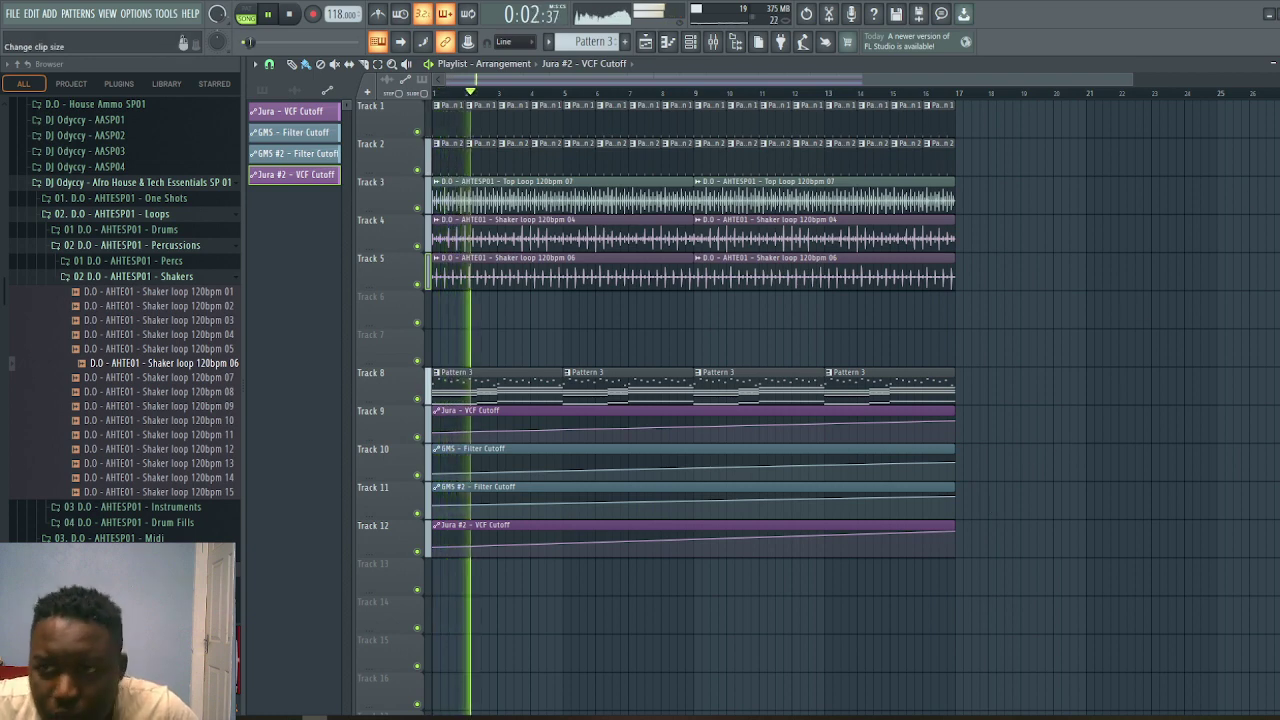
Switch to the browser and check the time remaining on the Google countdown timer
scroll(690, 400, down, 2)
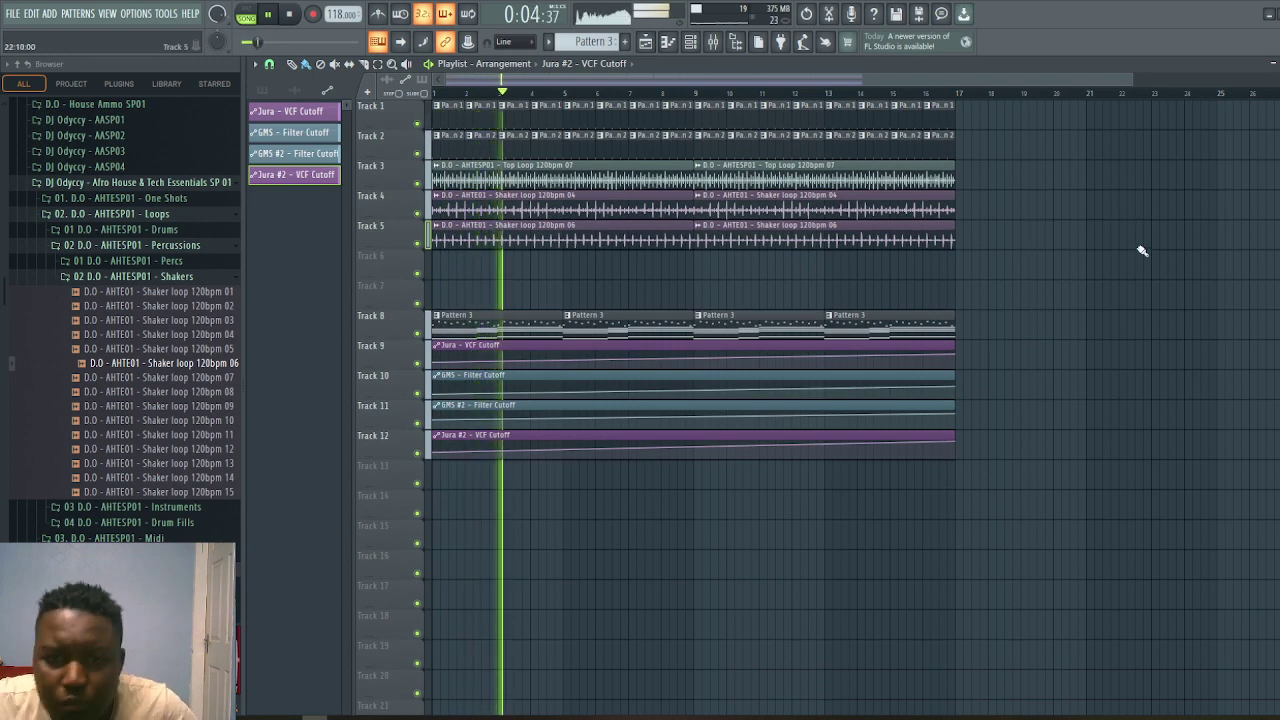
key(alt+Tab)
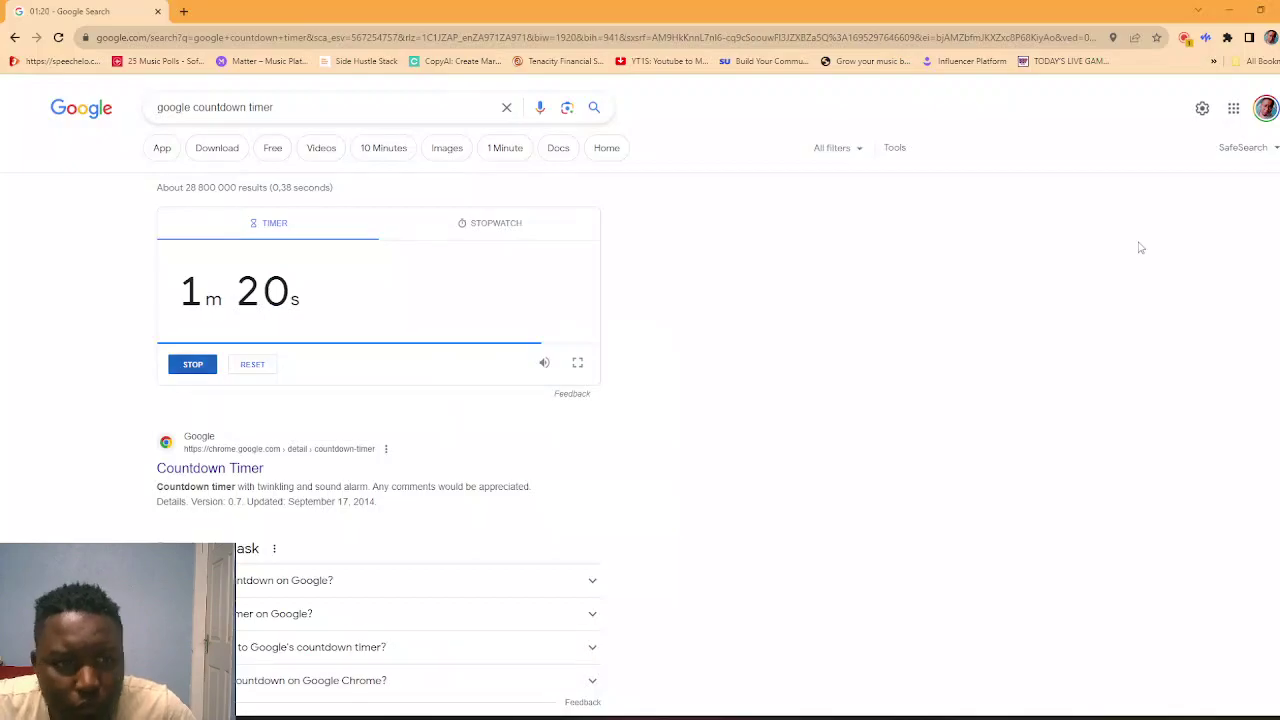
Switch back to FL Studio, display all channels in the channel rack and add an Omnisphere_2 instrument channel
key(alt+Tab)
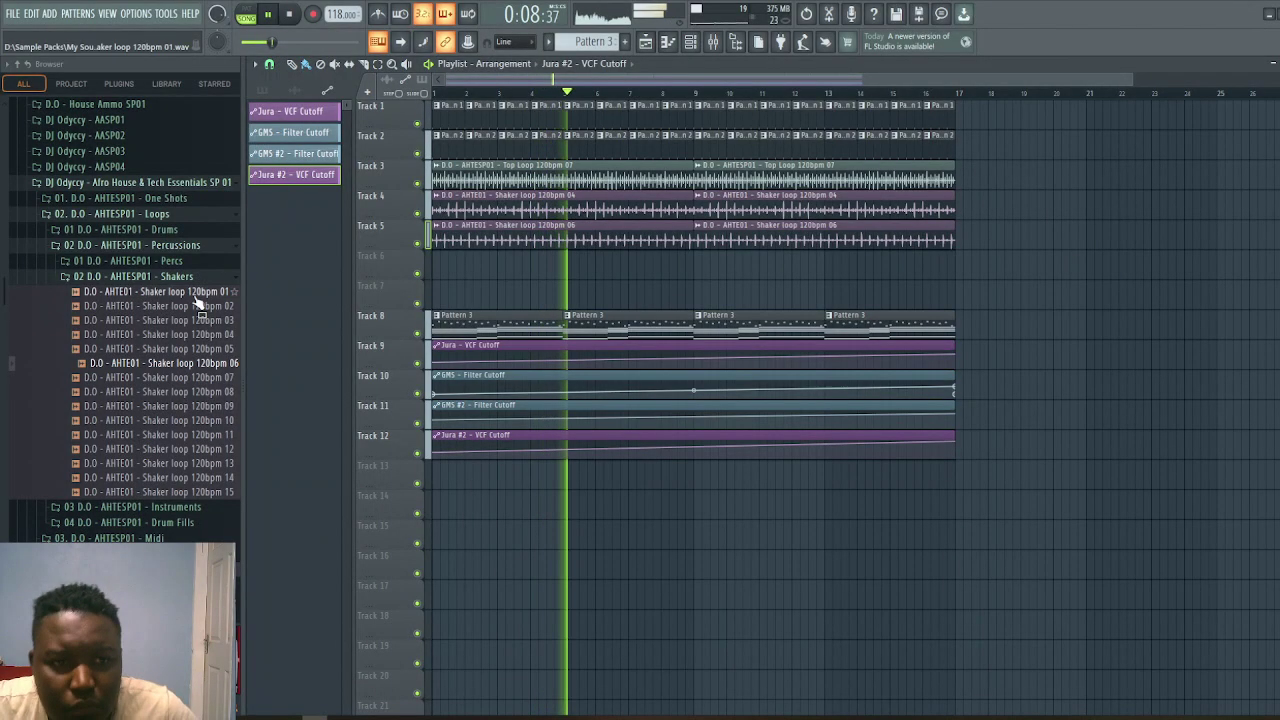
key(F5)
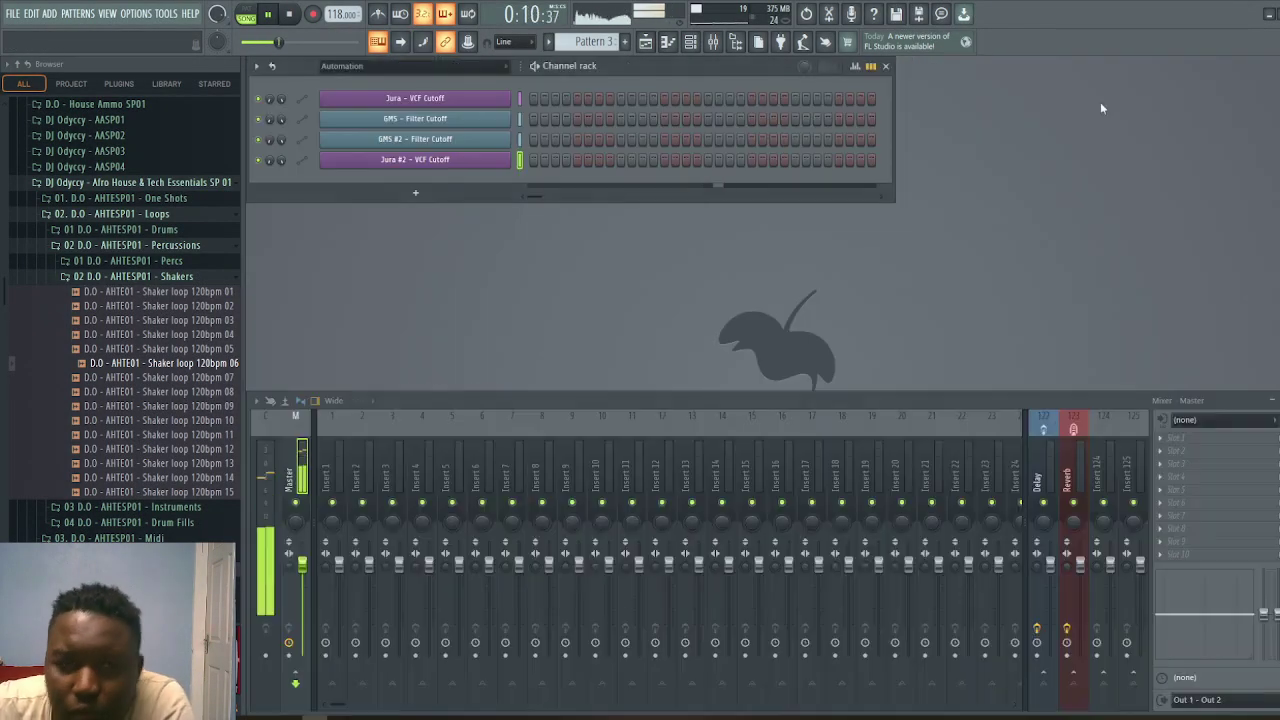
click(342, 66)
click(345, 80)
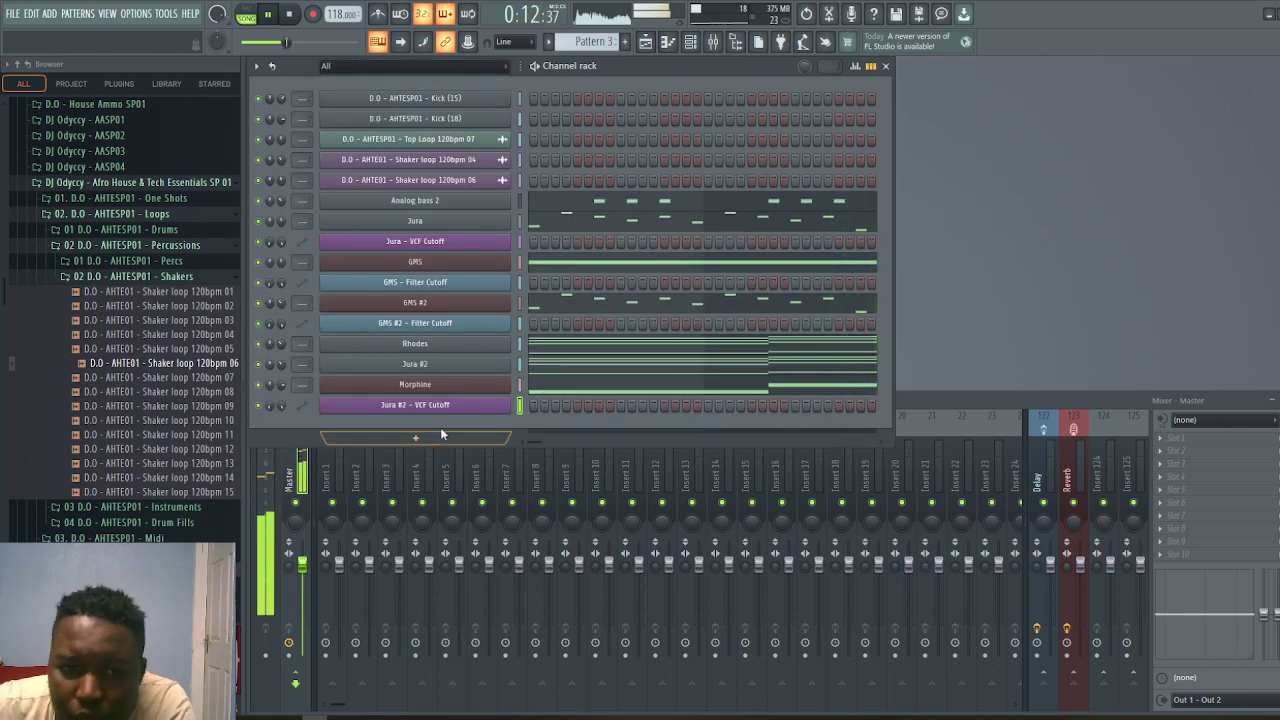
click(416, 436)
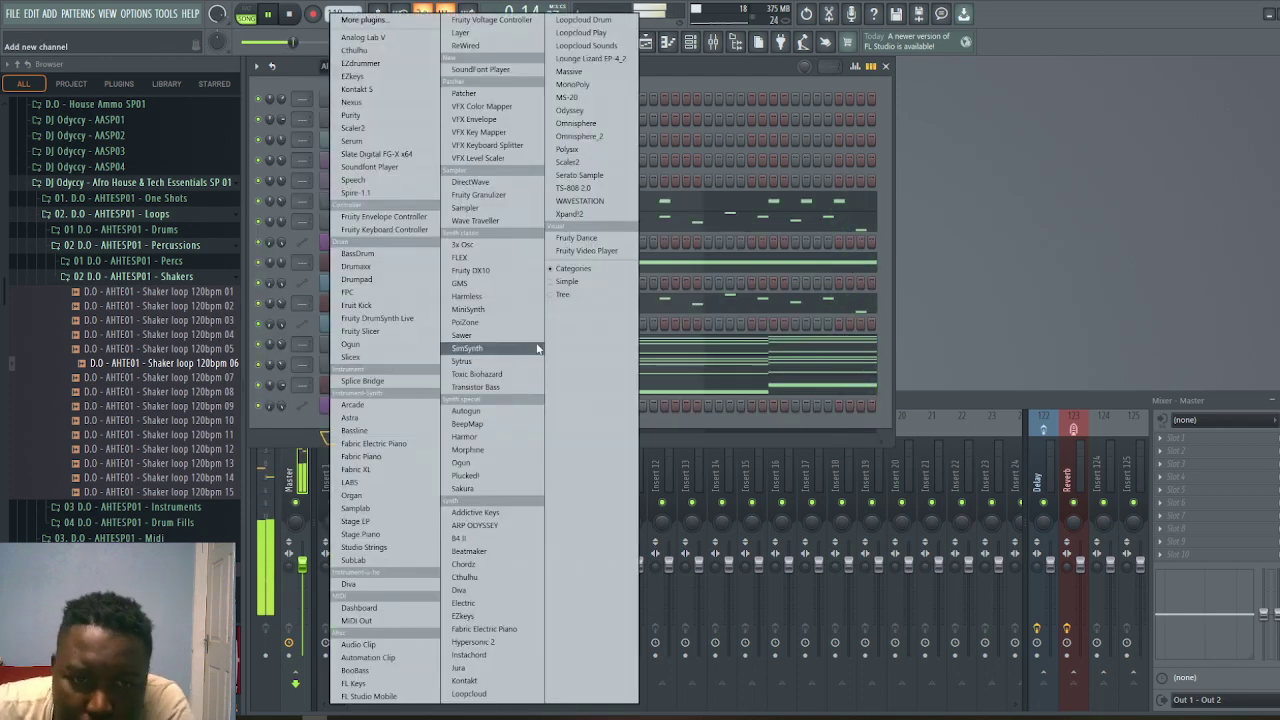
click(580, 136)
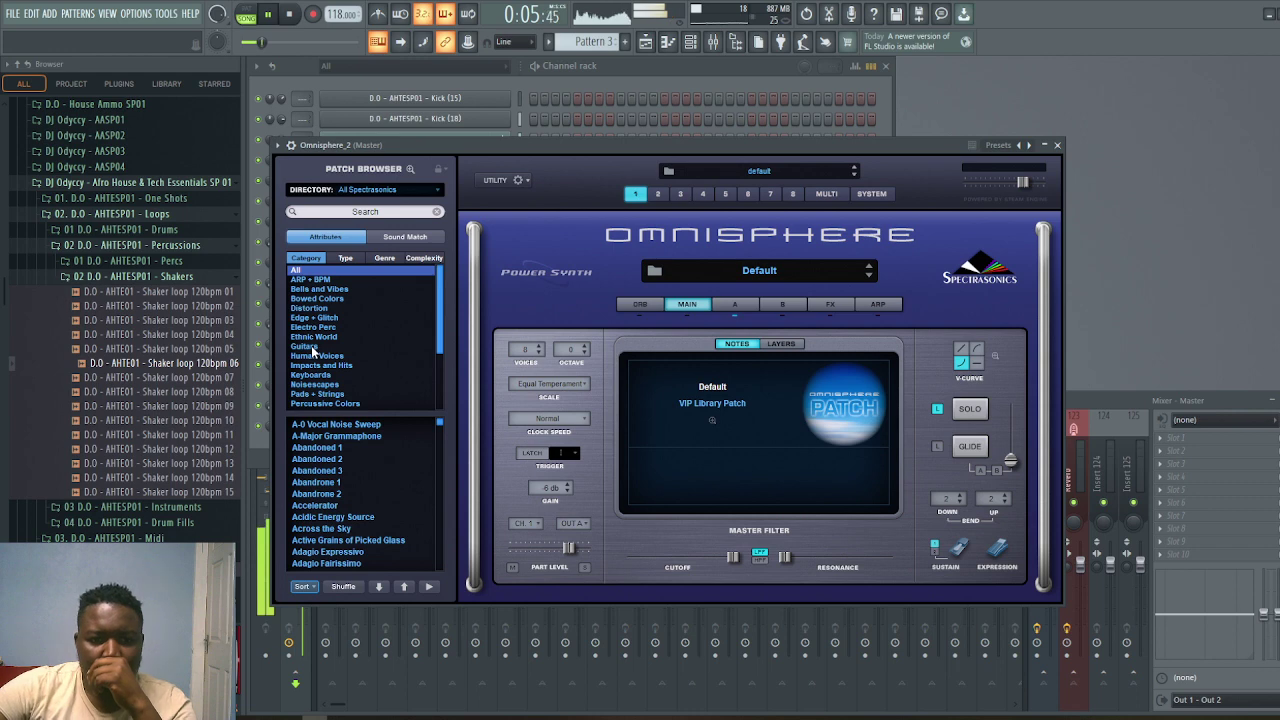
Load the Classic Nylon Guitar patch from Omnisphere's Acoustic Guitars within the Guitars category and close the plugin window
click(304, 346)
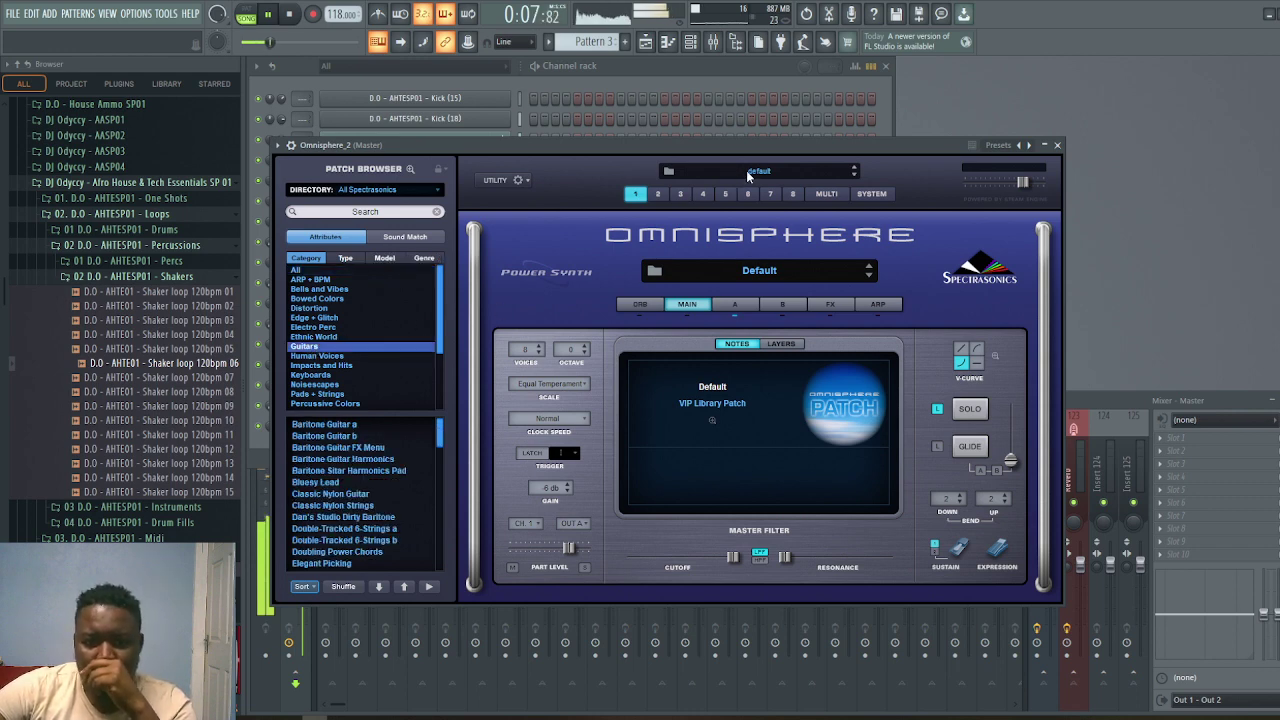
click(748, 270)
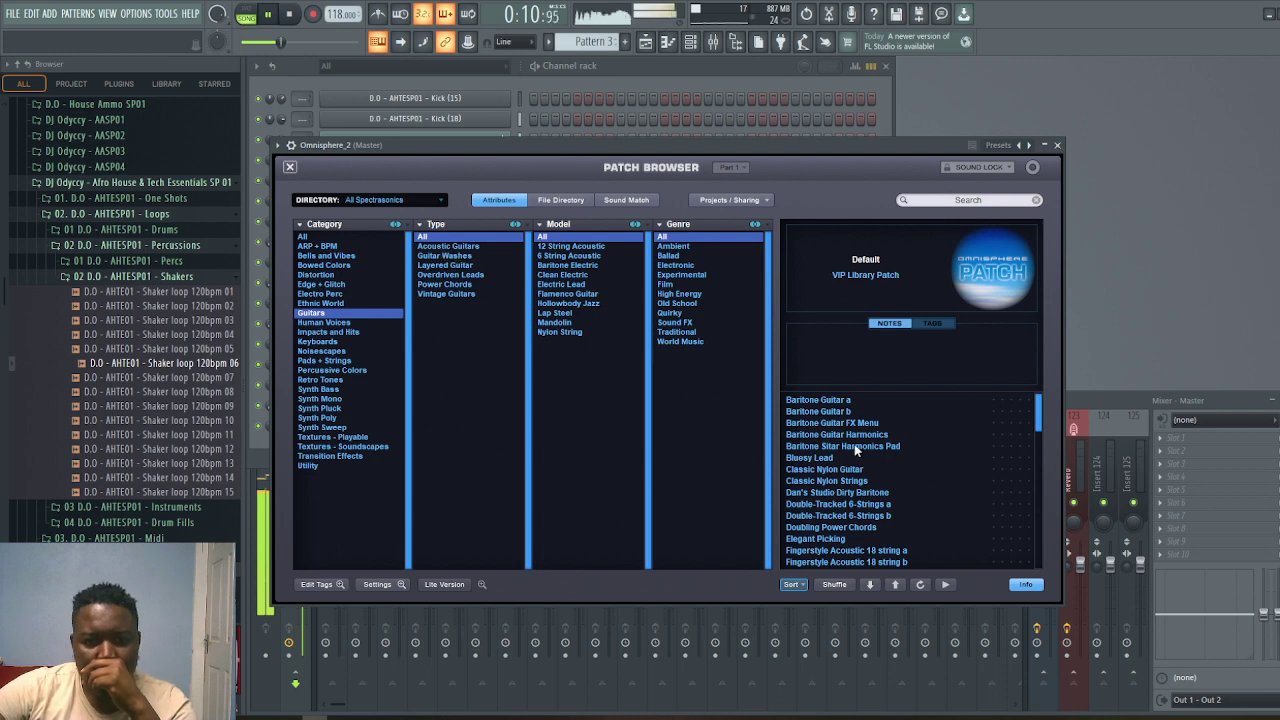
click(448, 246)
click(825, 400)
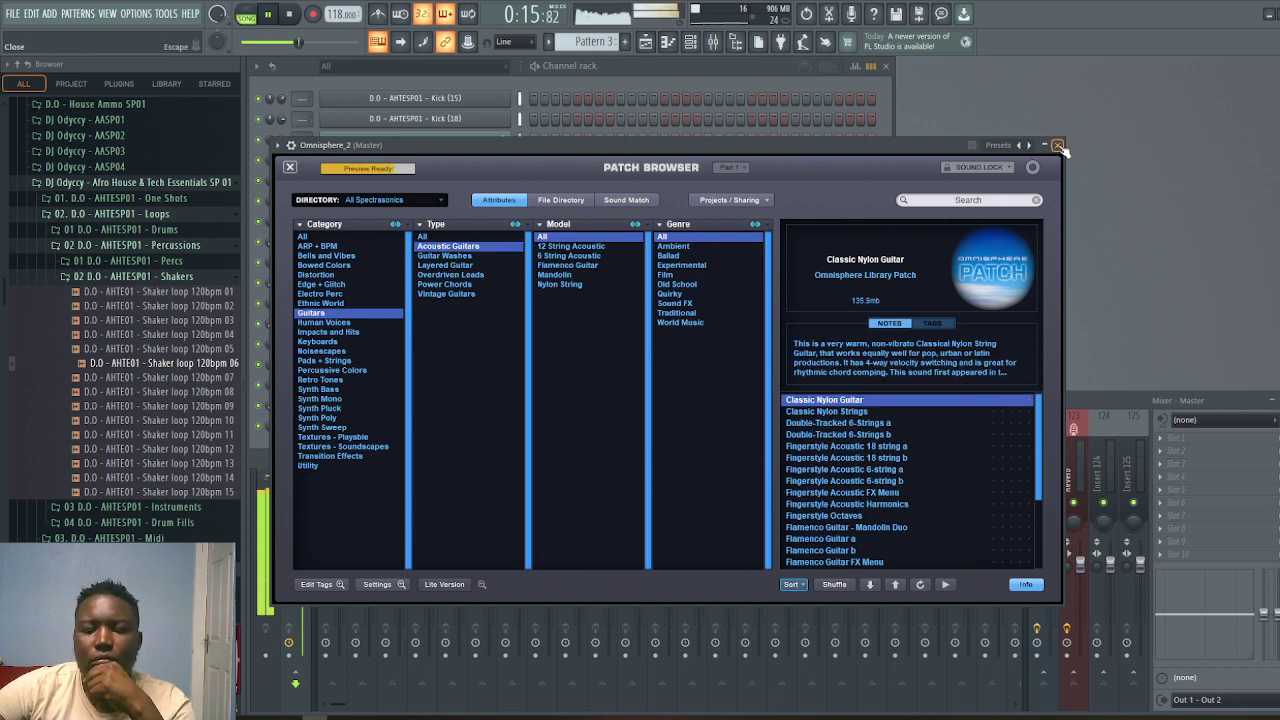
click(1058, 144)
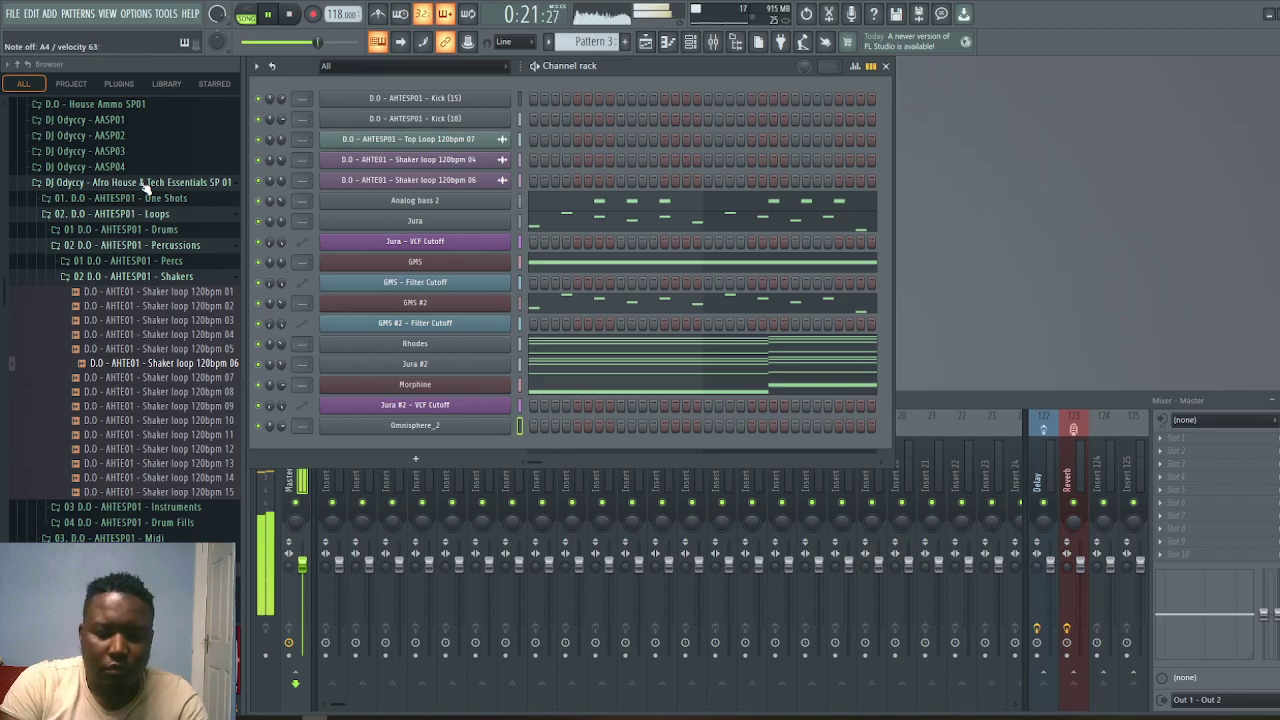
Check the Google countdown timer in the browser, and go back through FL Studio to the OBS recording window
key(alt+Tab)
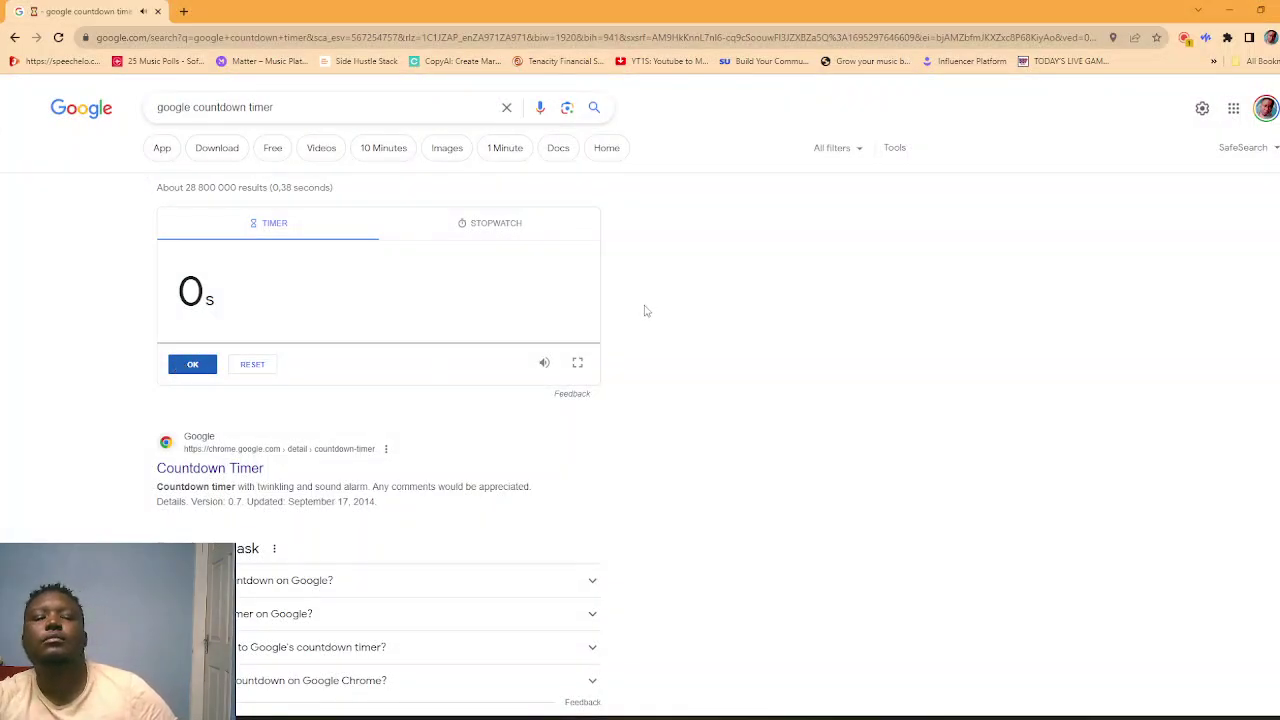
key(alt+Tab)
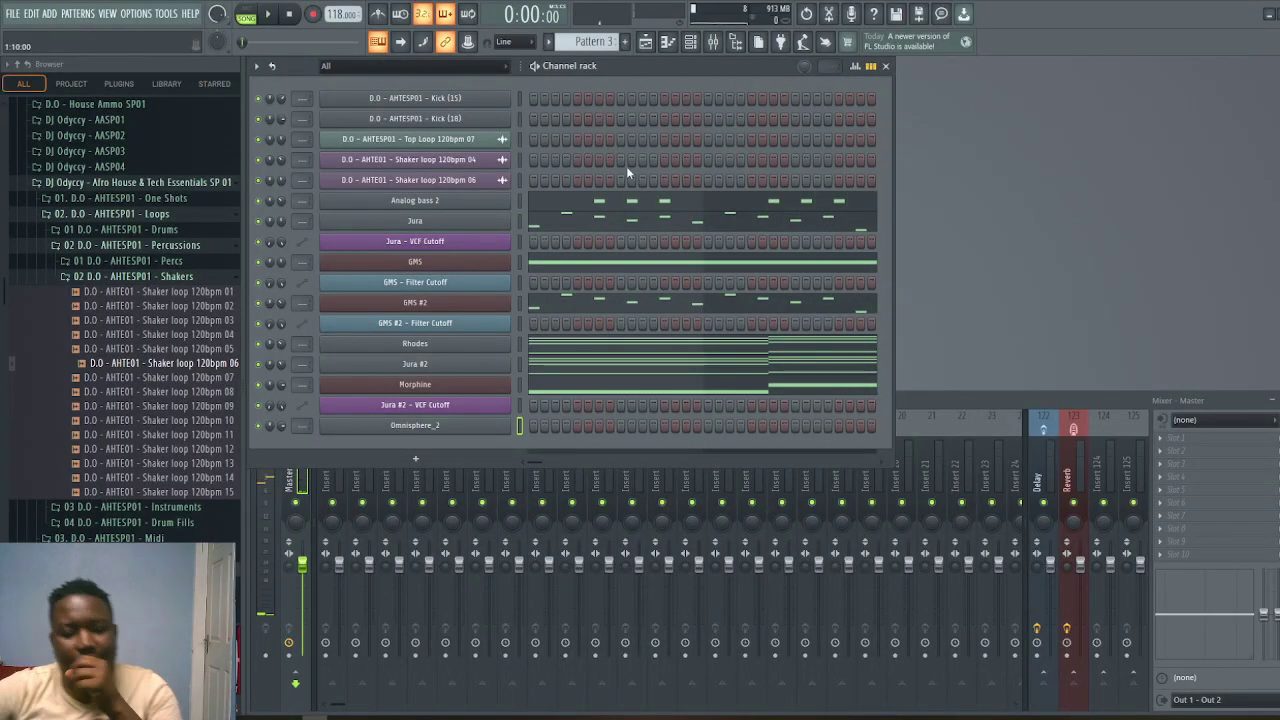
click(585, 714)
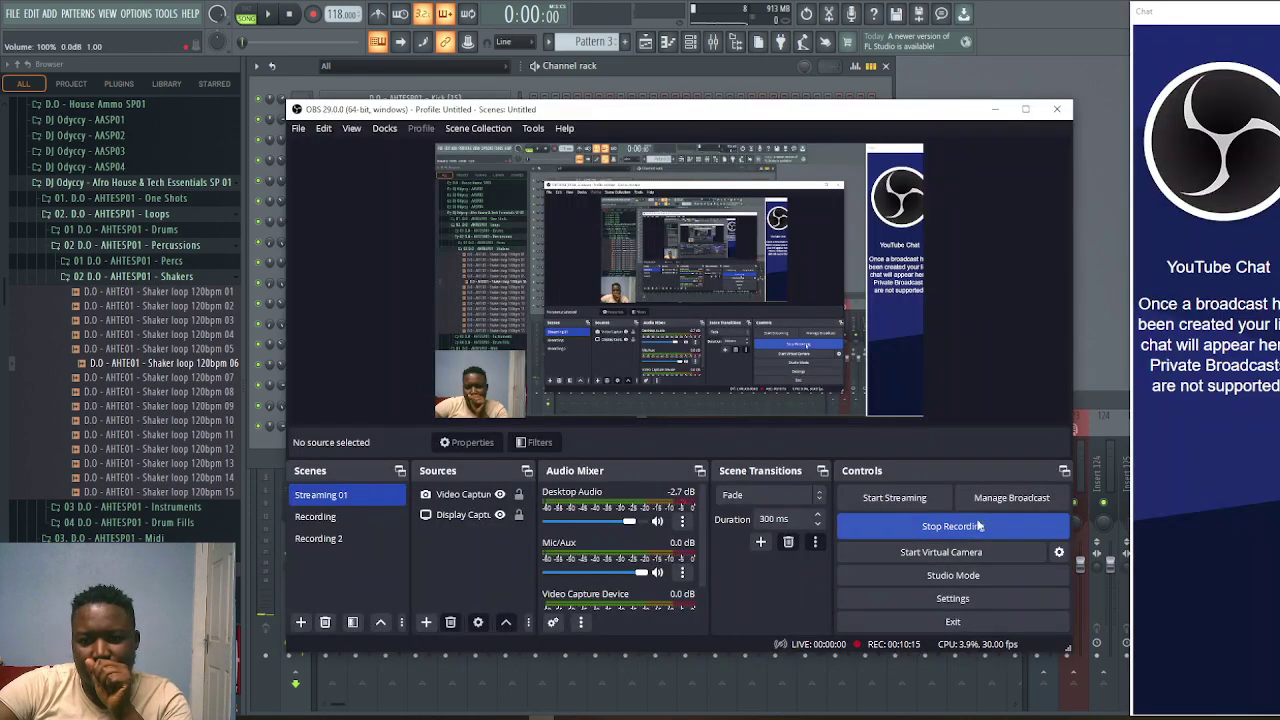